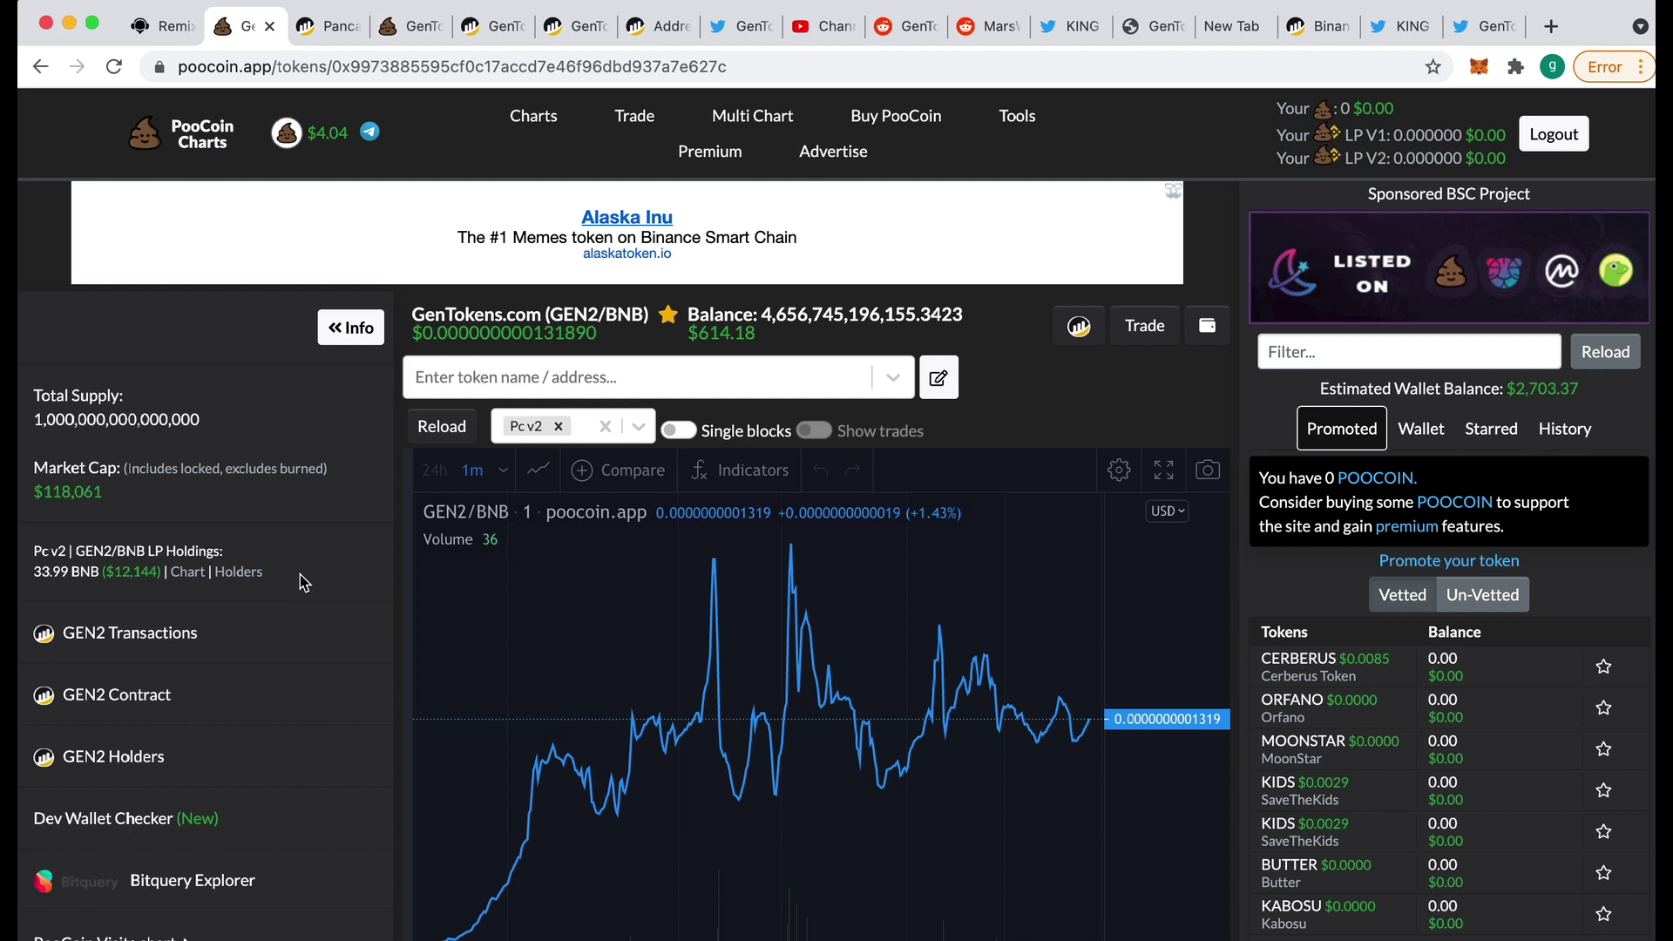
Step: Copy the GEN2 contract address from the page URL and open the GEN2/BNB LP holders list on BscScan
{"action": "double_click", "coordinate": [598, 66]}
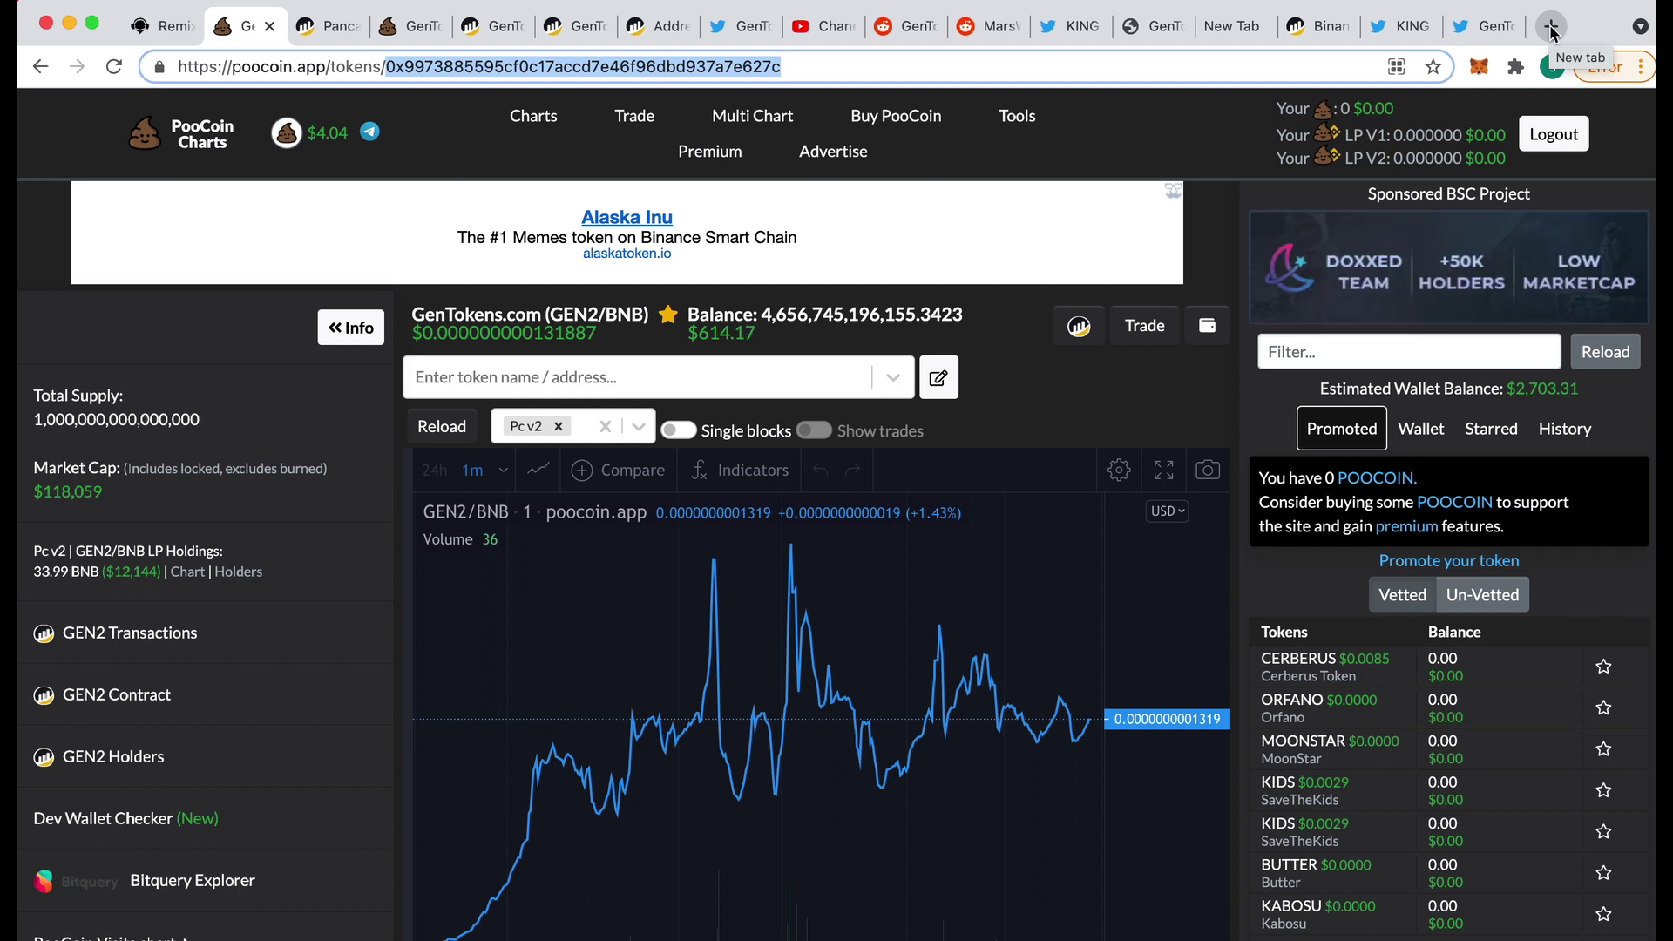
{"action": "left_click", "coordinate": [239, 573]}
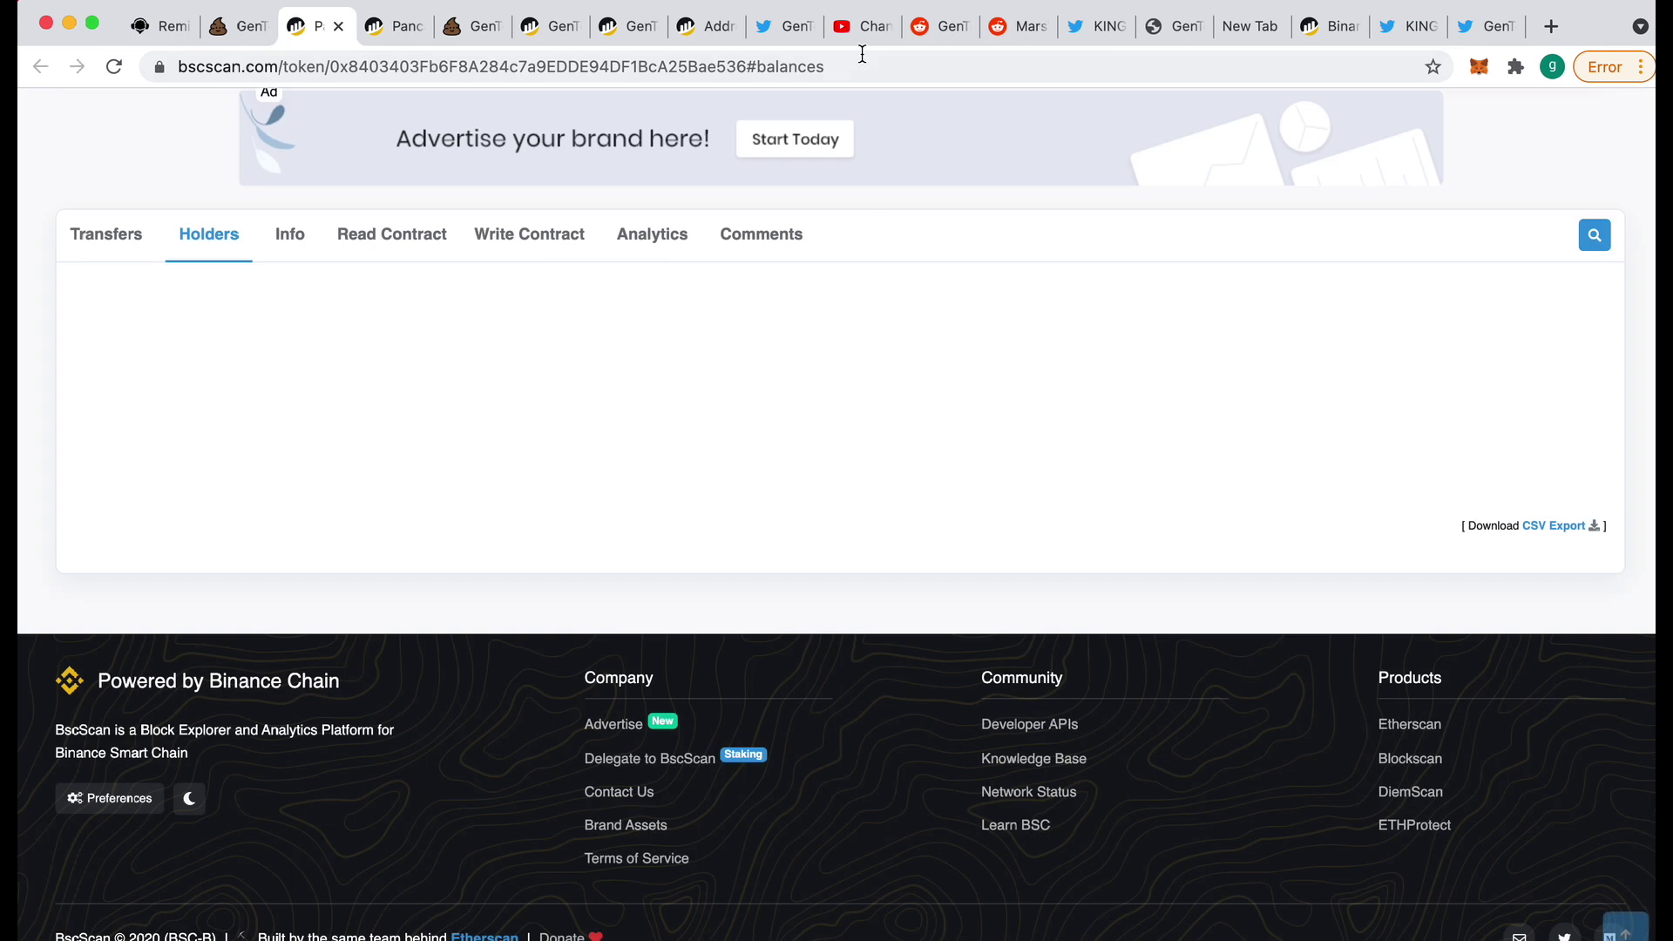
Step: Go to pancakeswap.finance and open the form for adding liquidity
{"action": "left_click", "coordinate": [862, 68]}
{"action": "type", "text": "pancake"}
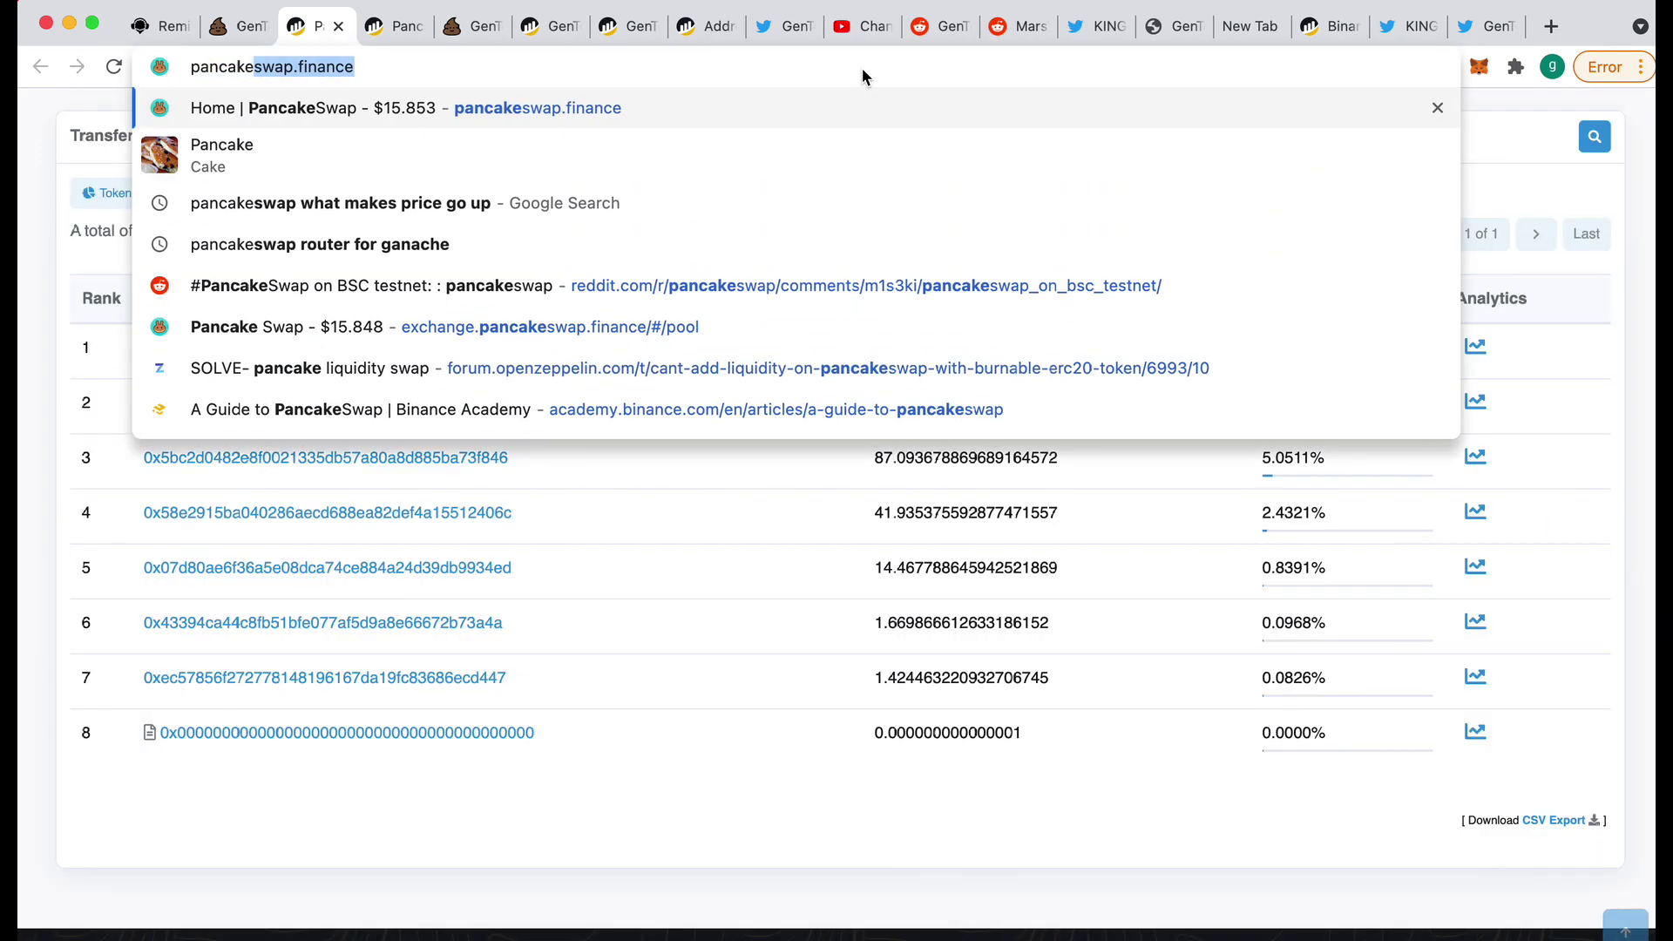
{"action": "key", "text": "Return"}
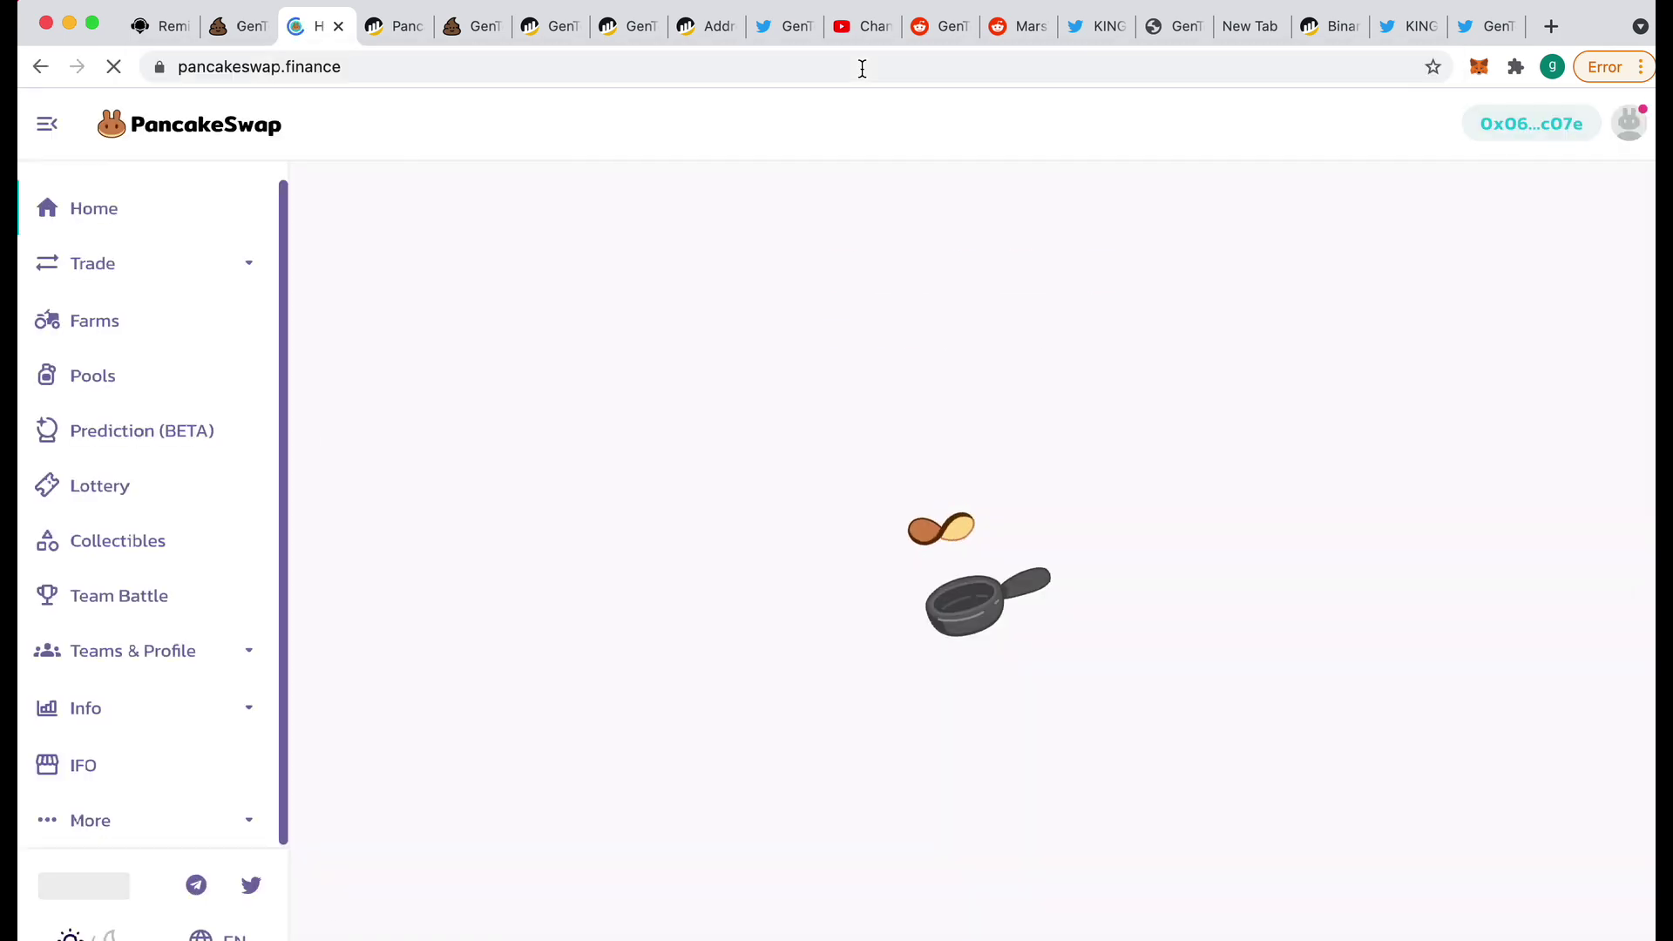
{"action": "left_click", "coordinate": [71, 266]}
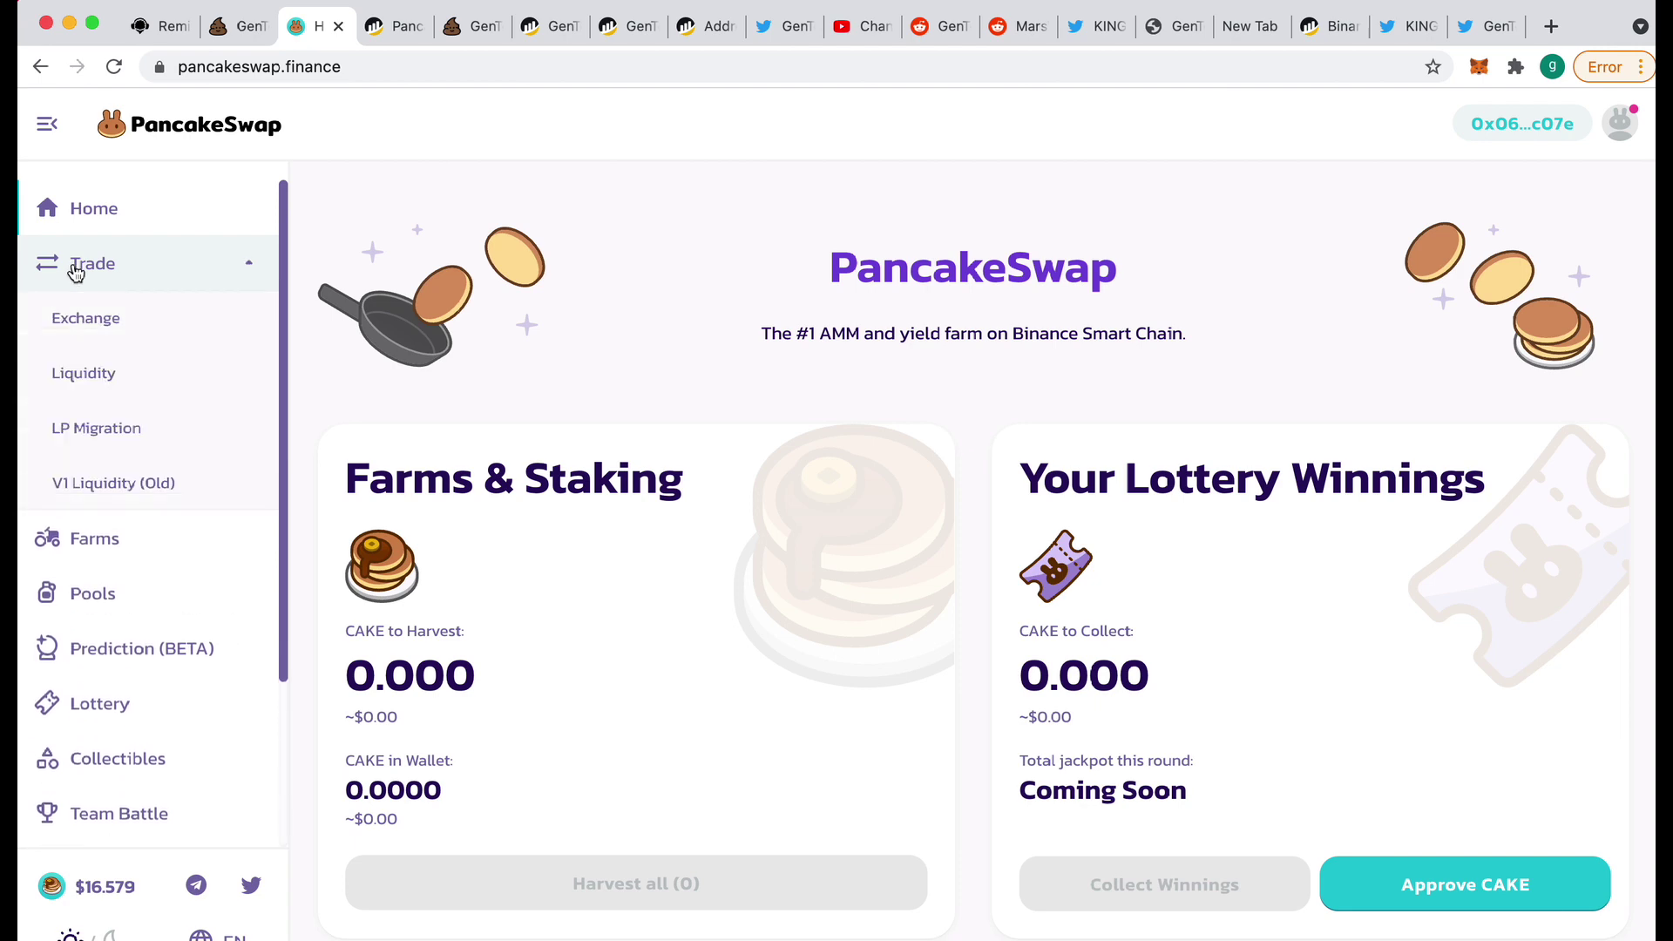
{"action": "left_click", "coordinate": [85, 375]}
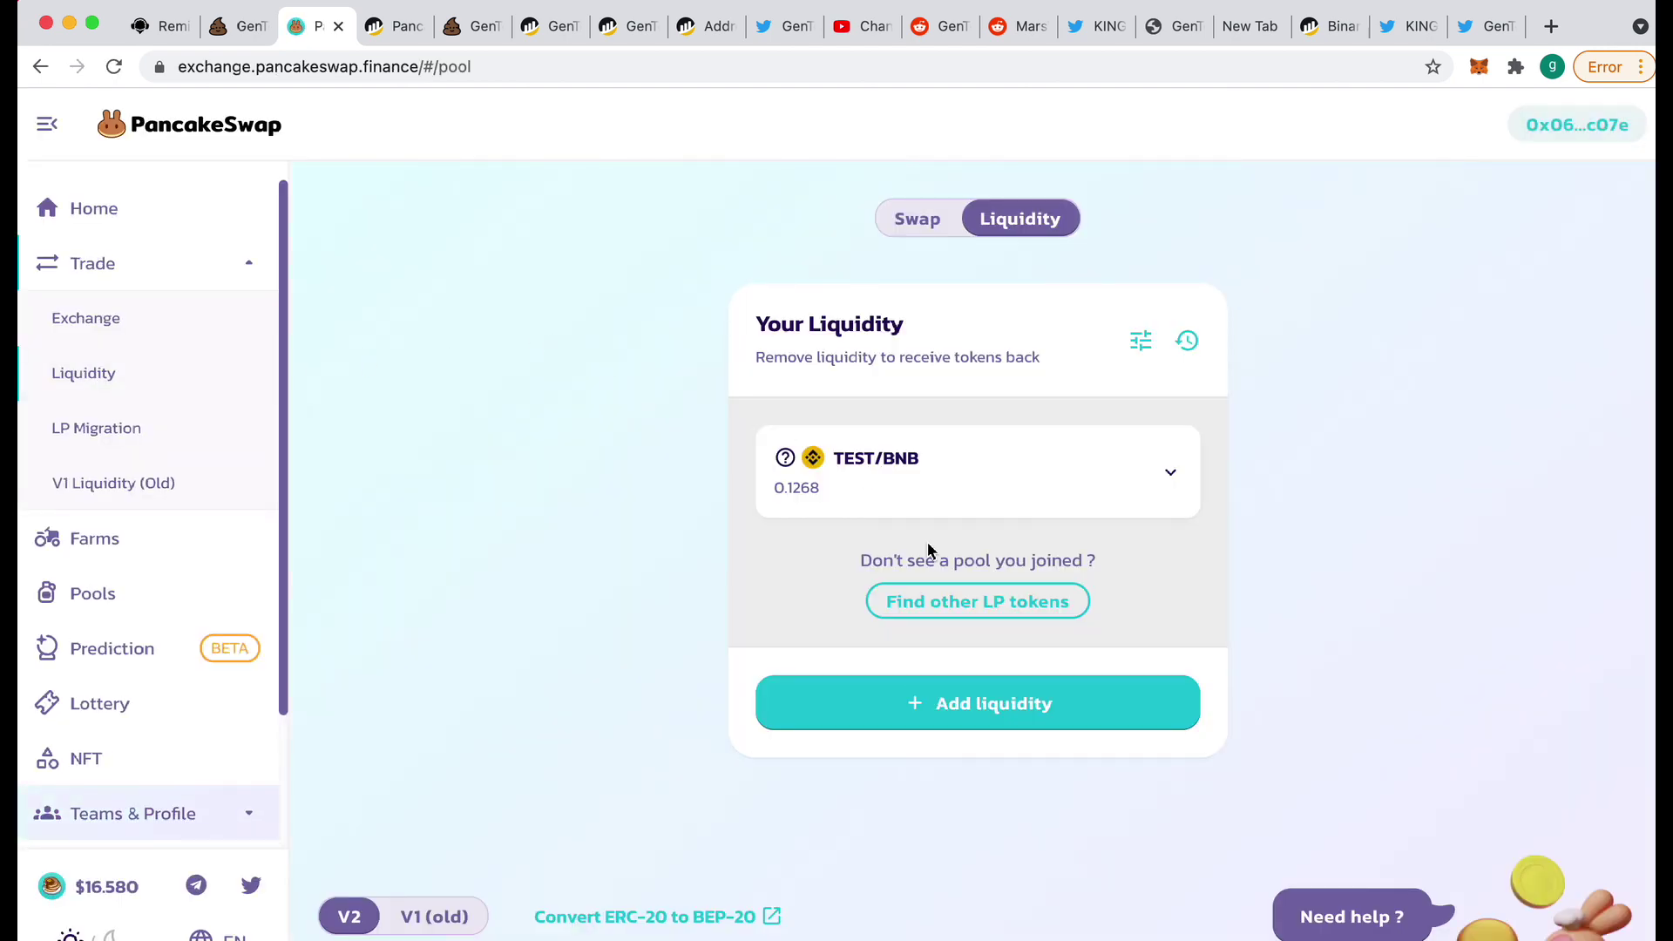
{"action": "left_click", "coordinate": [975, 708]}
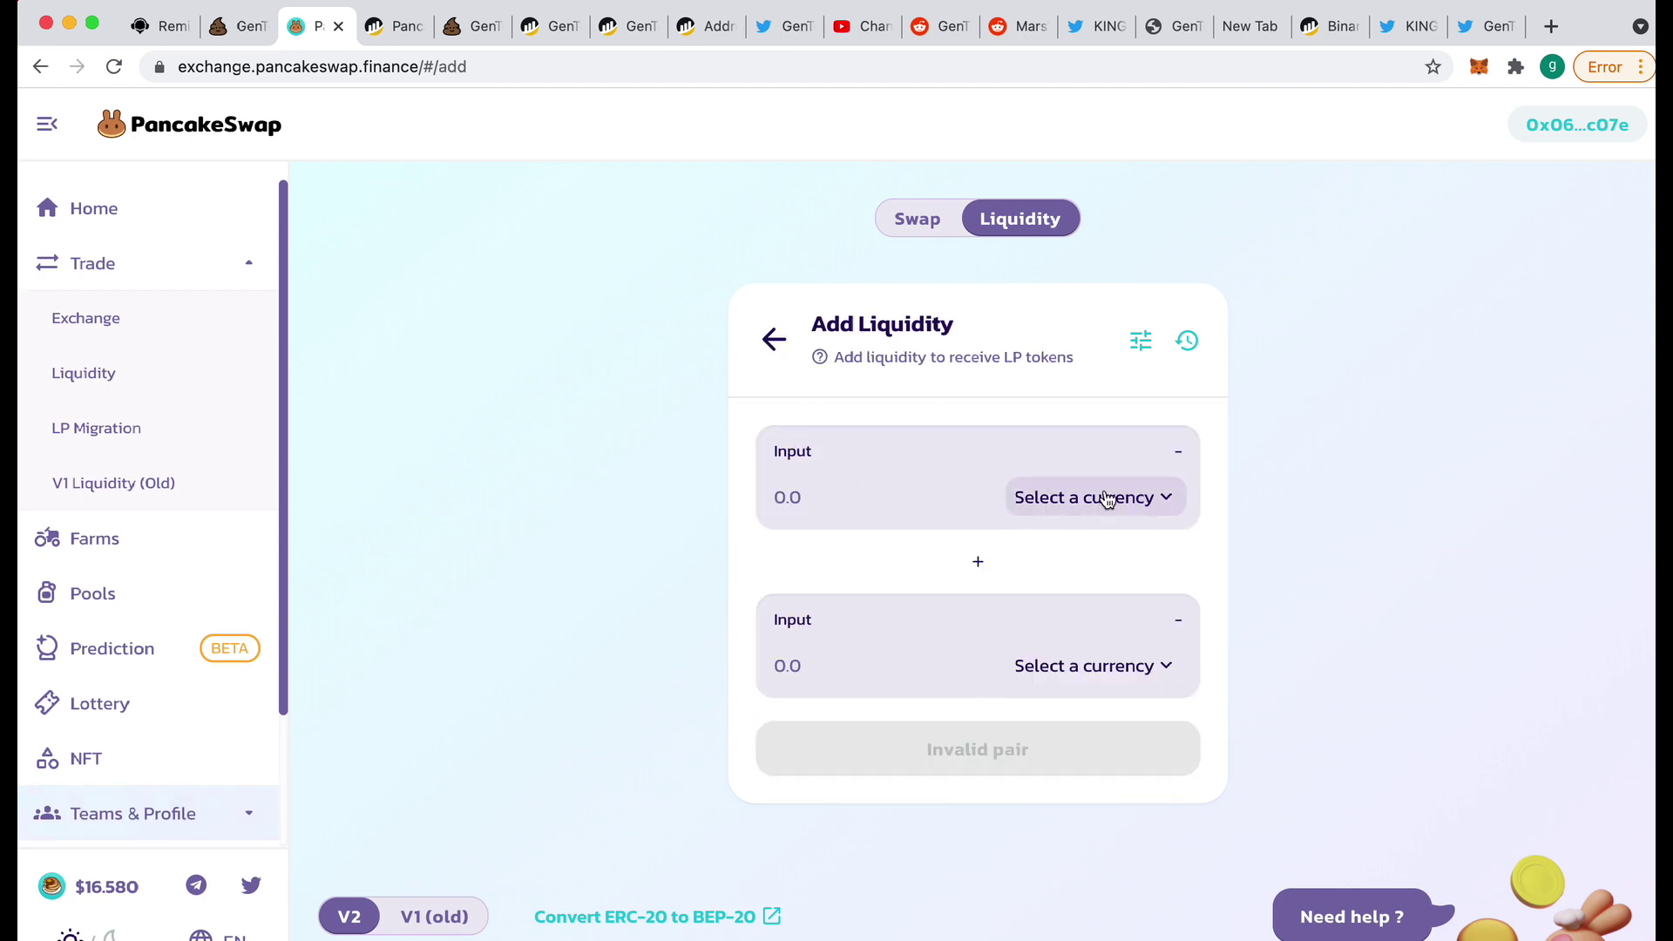
Step: Set the liquidity pair to GEN2, found by its copied contract address, and BNB
{"action": "left_click", "coordinate": [1137, 497]}
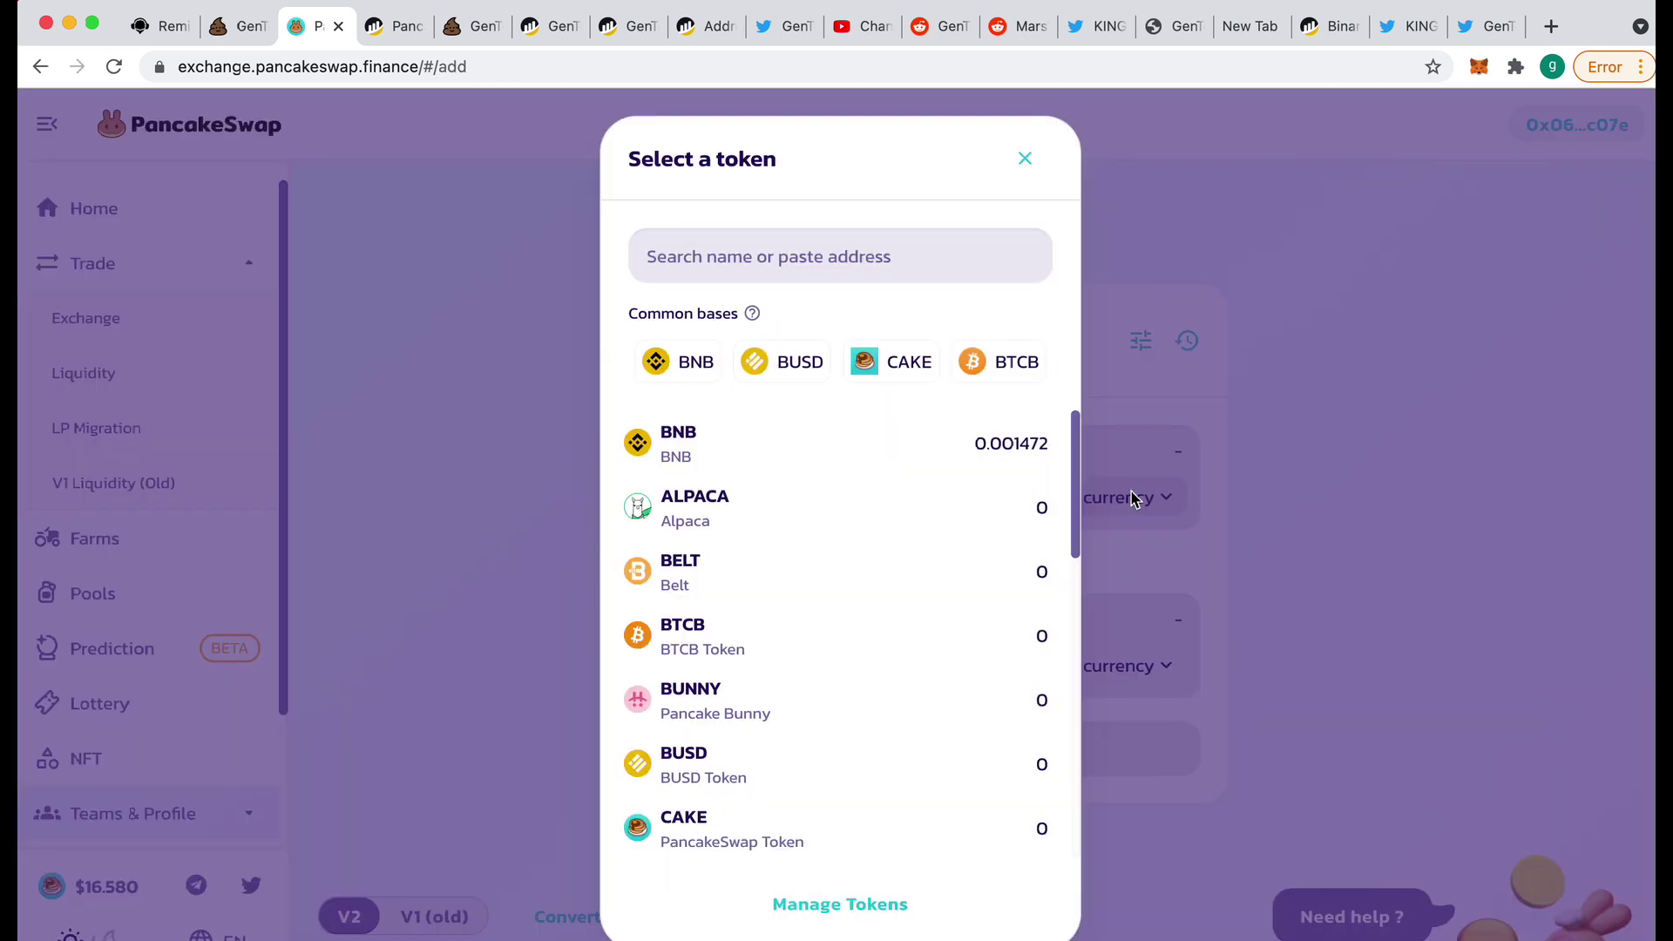
{"action": "left_click", "coordinate": [788, 264]}
{"action": "key", "text": "super+v"}
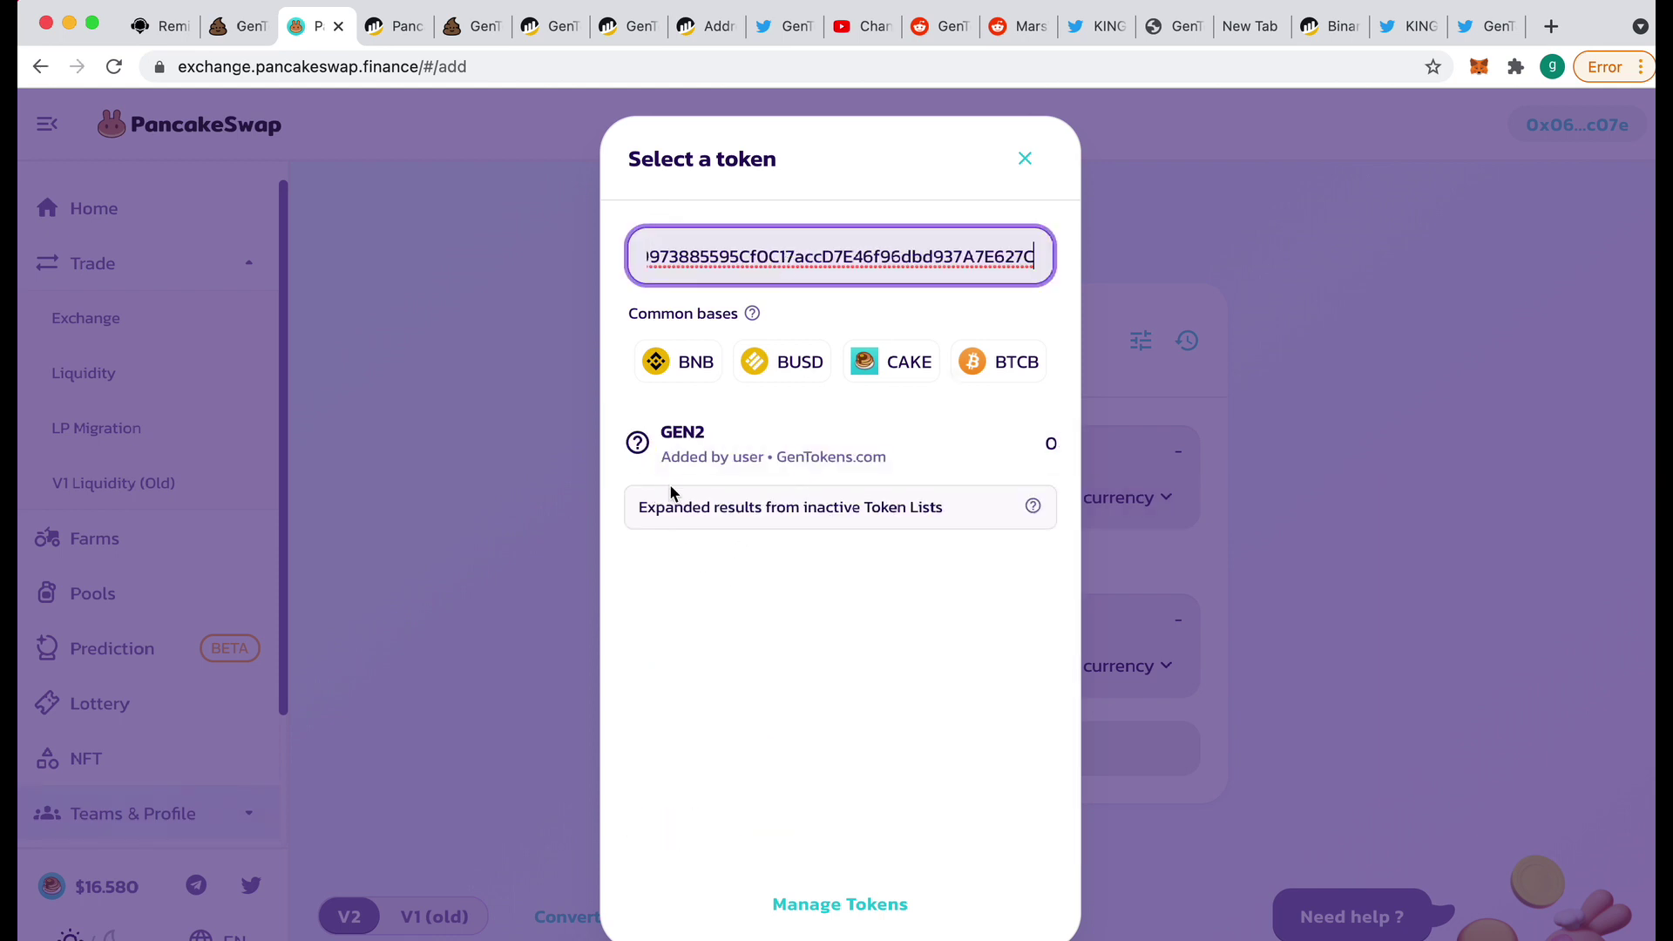
{"action": "left_click", "coordinate": [791, 456]}
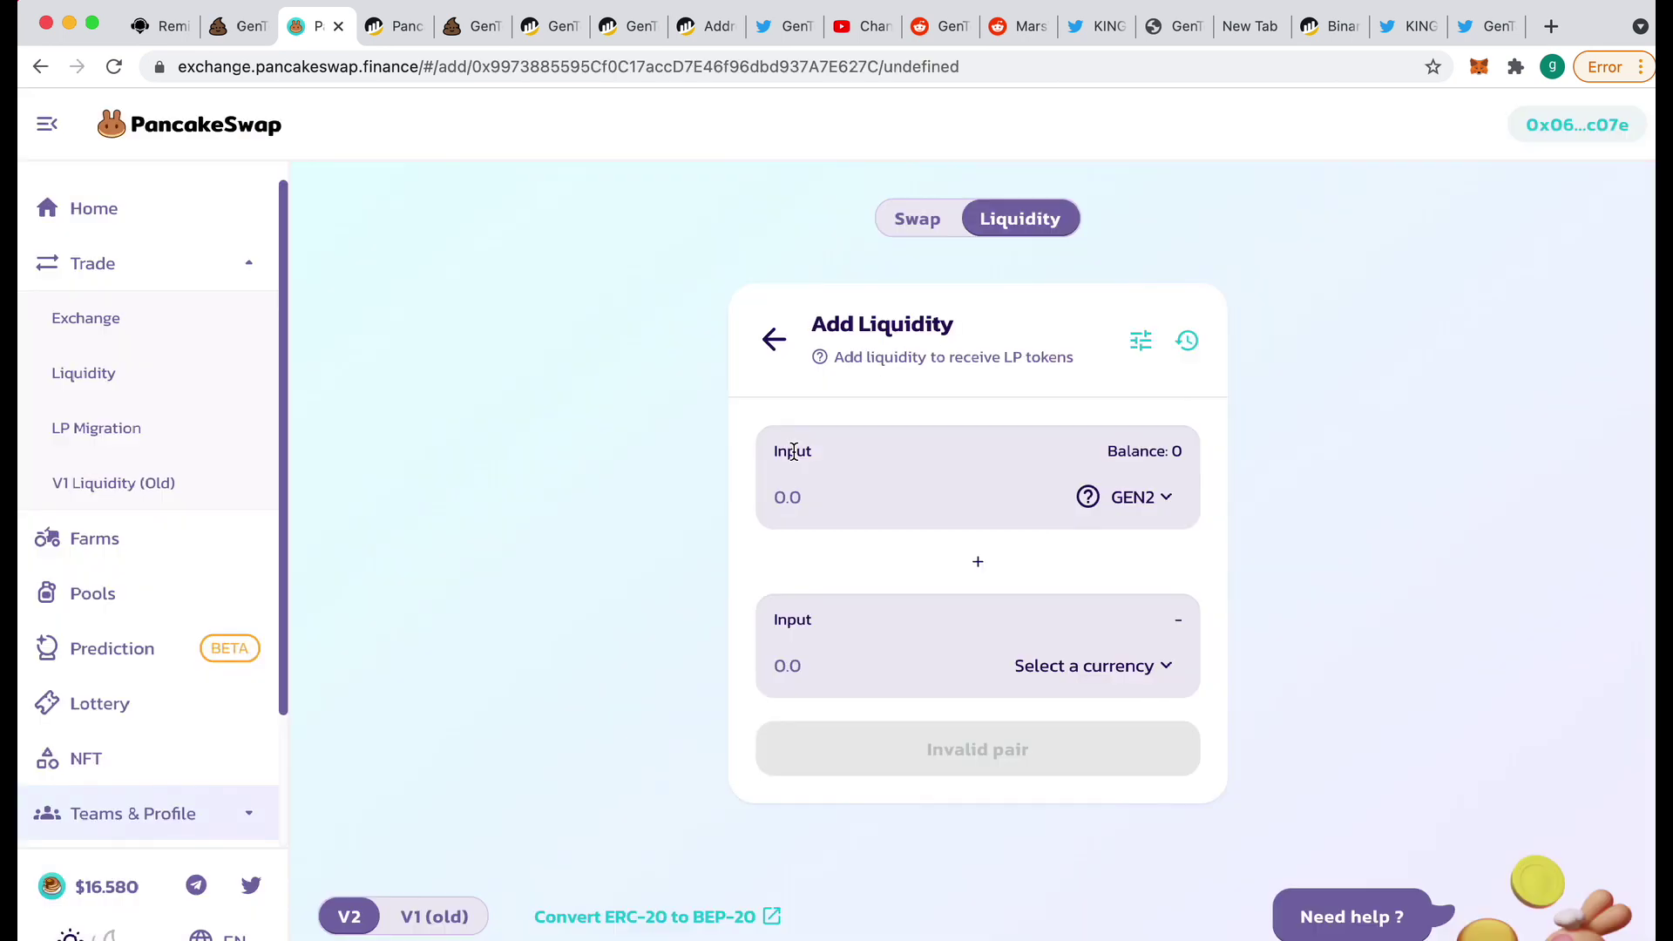
{"action": "left_click", "coordinate": [1108, 677]}
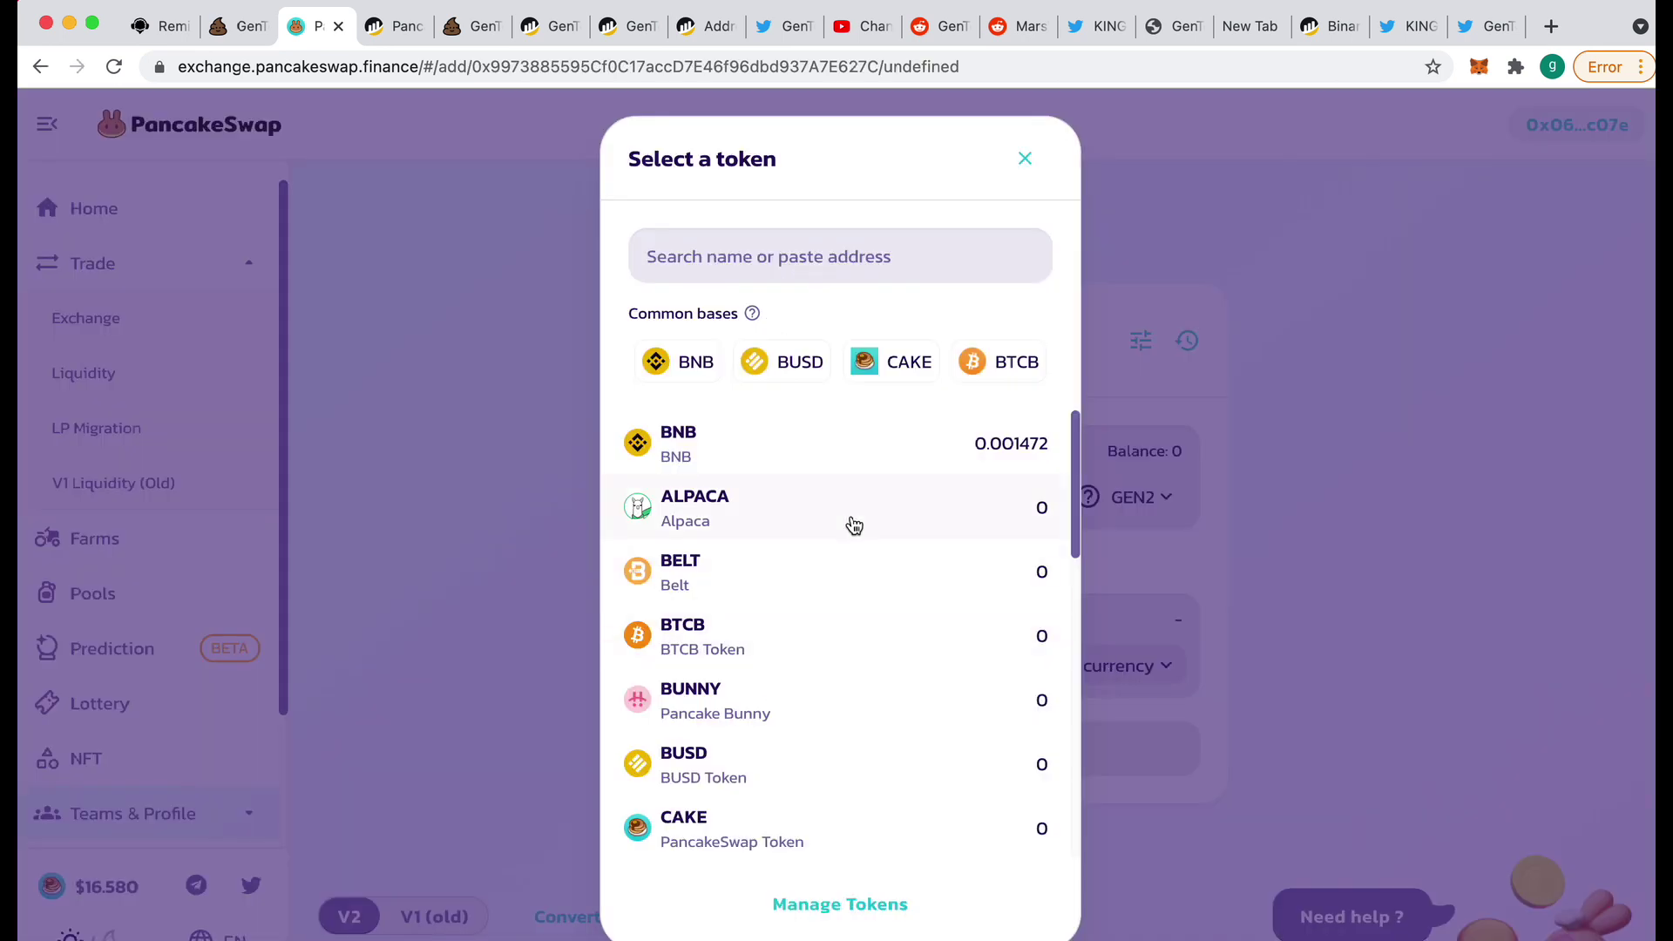
{"action": "left_click", "coordinate": [783, 445]}
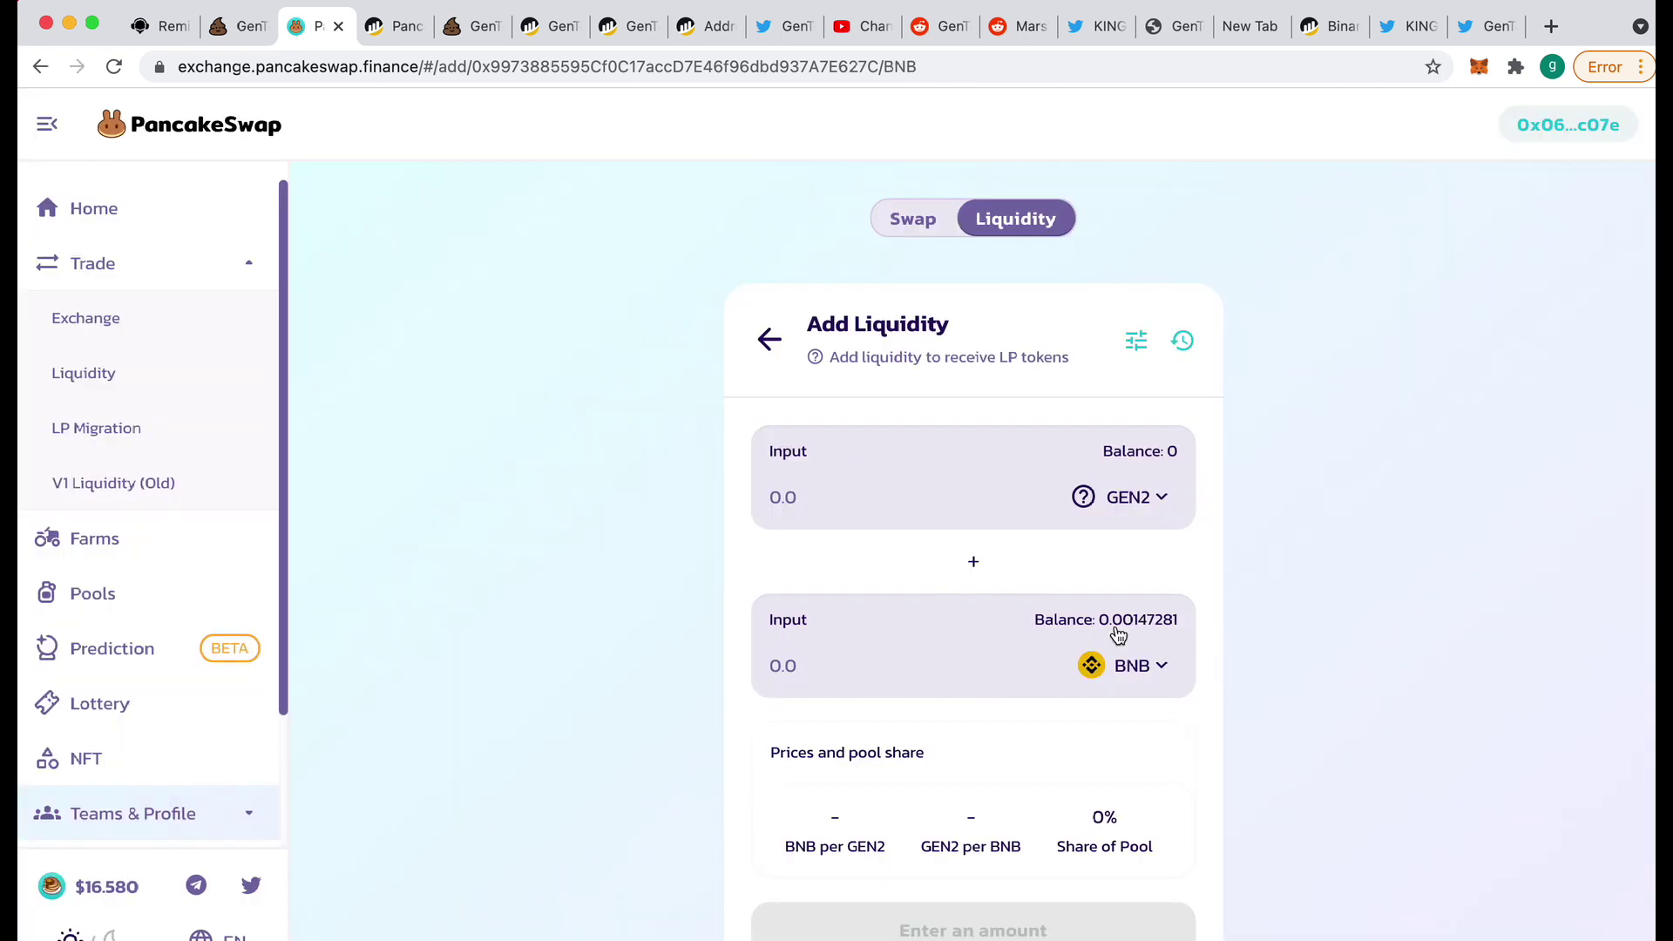
Step: Connect the GEN2 PromoWallet account in MetaMask to PancakeSwap
{"action": "left_click", "coordinate": [1479, 67]}
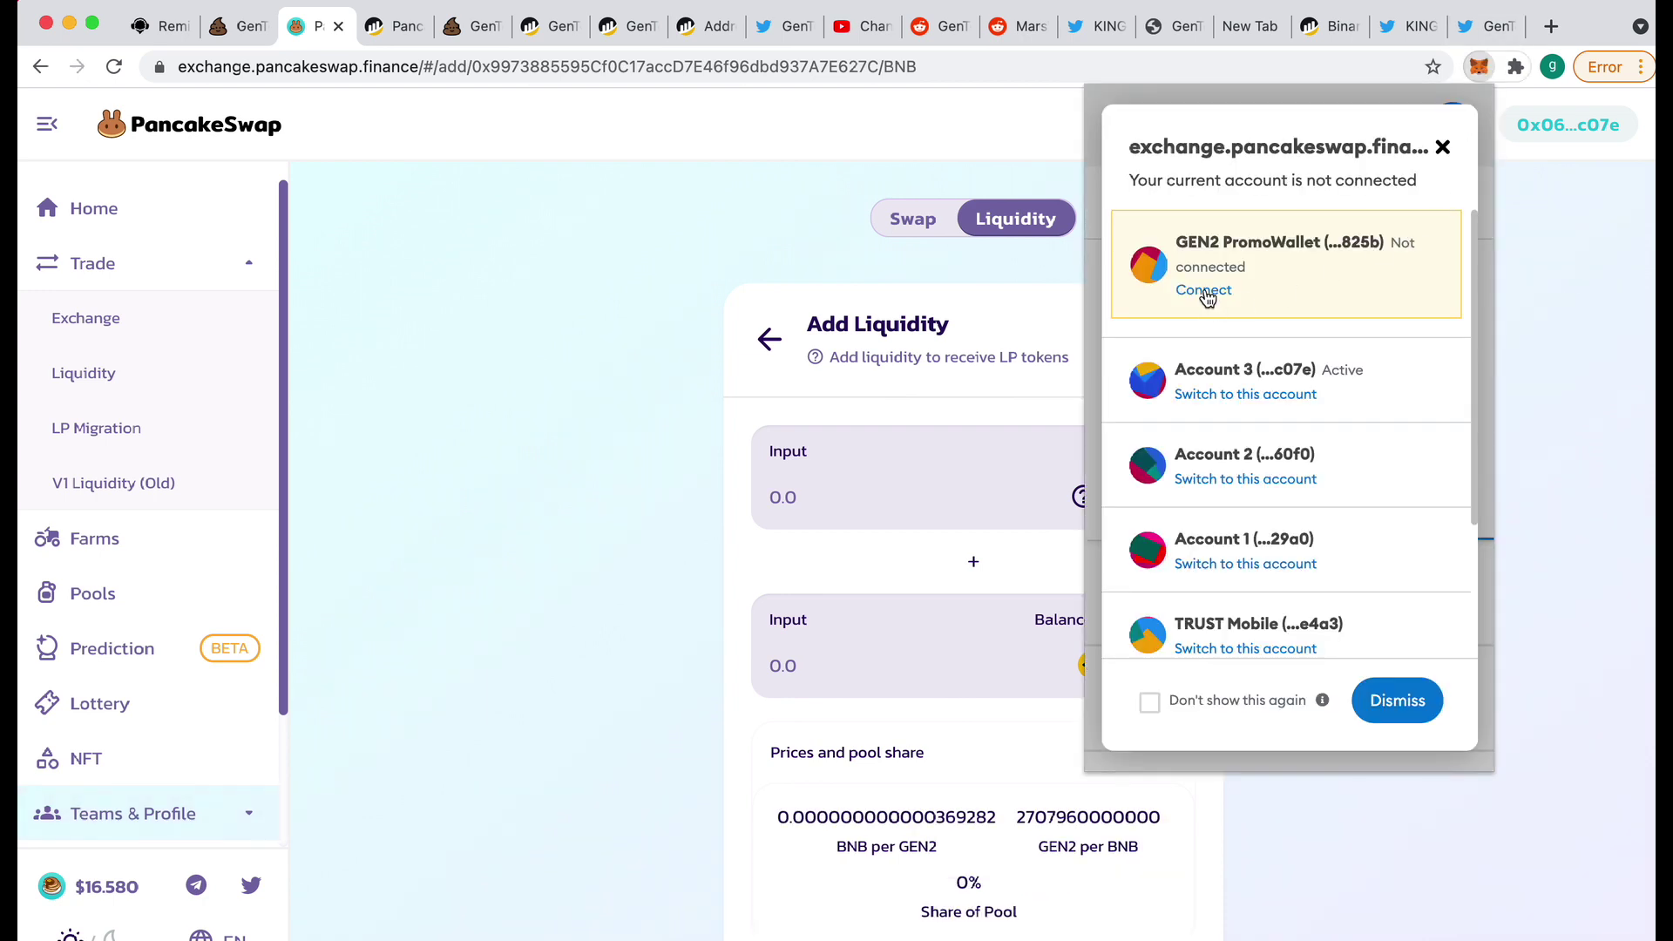
{"action": "left_click", "coordinate": [1214, 294]}
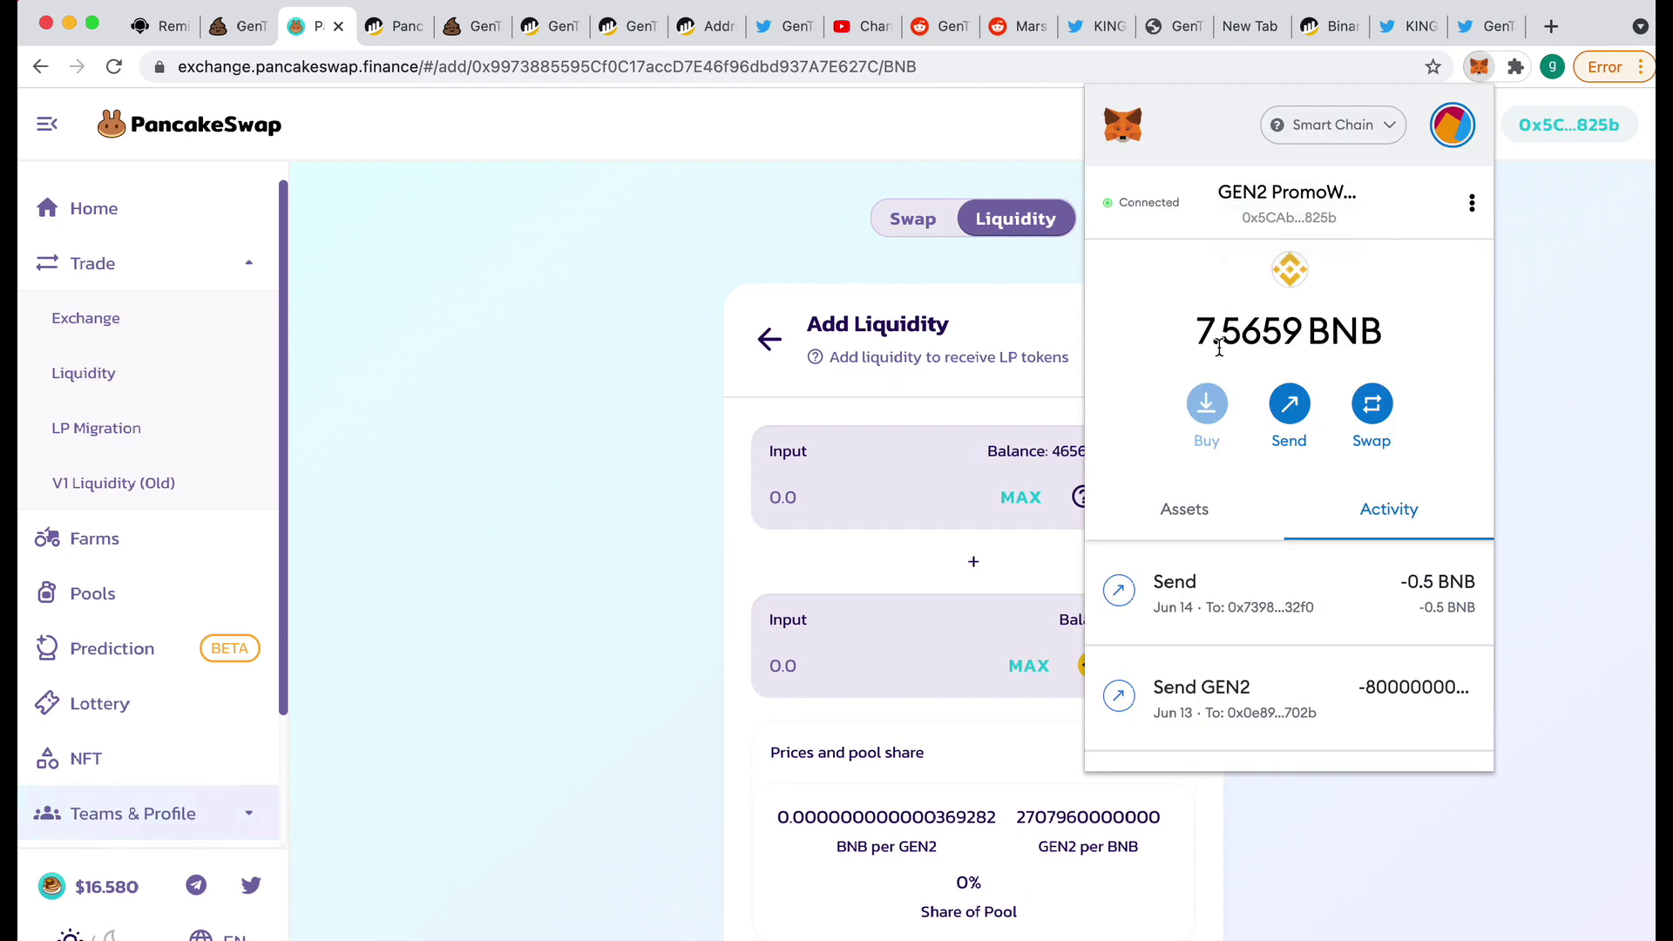
{"action": "left_click", "coordinate": [539, 323]}
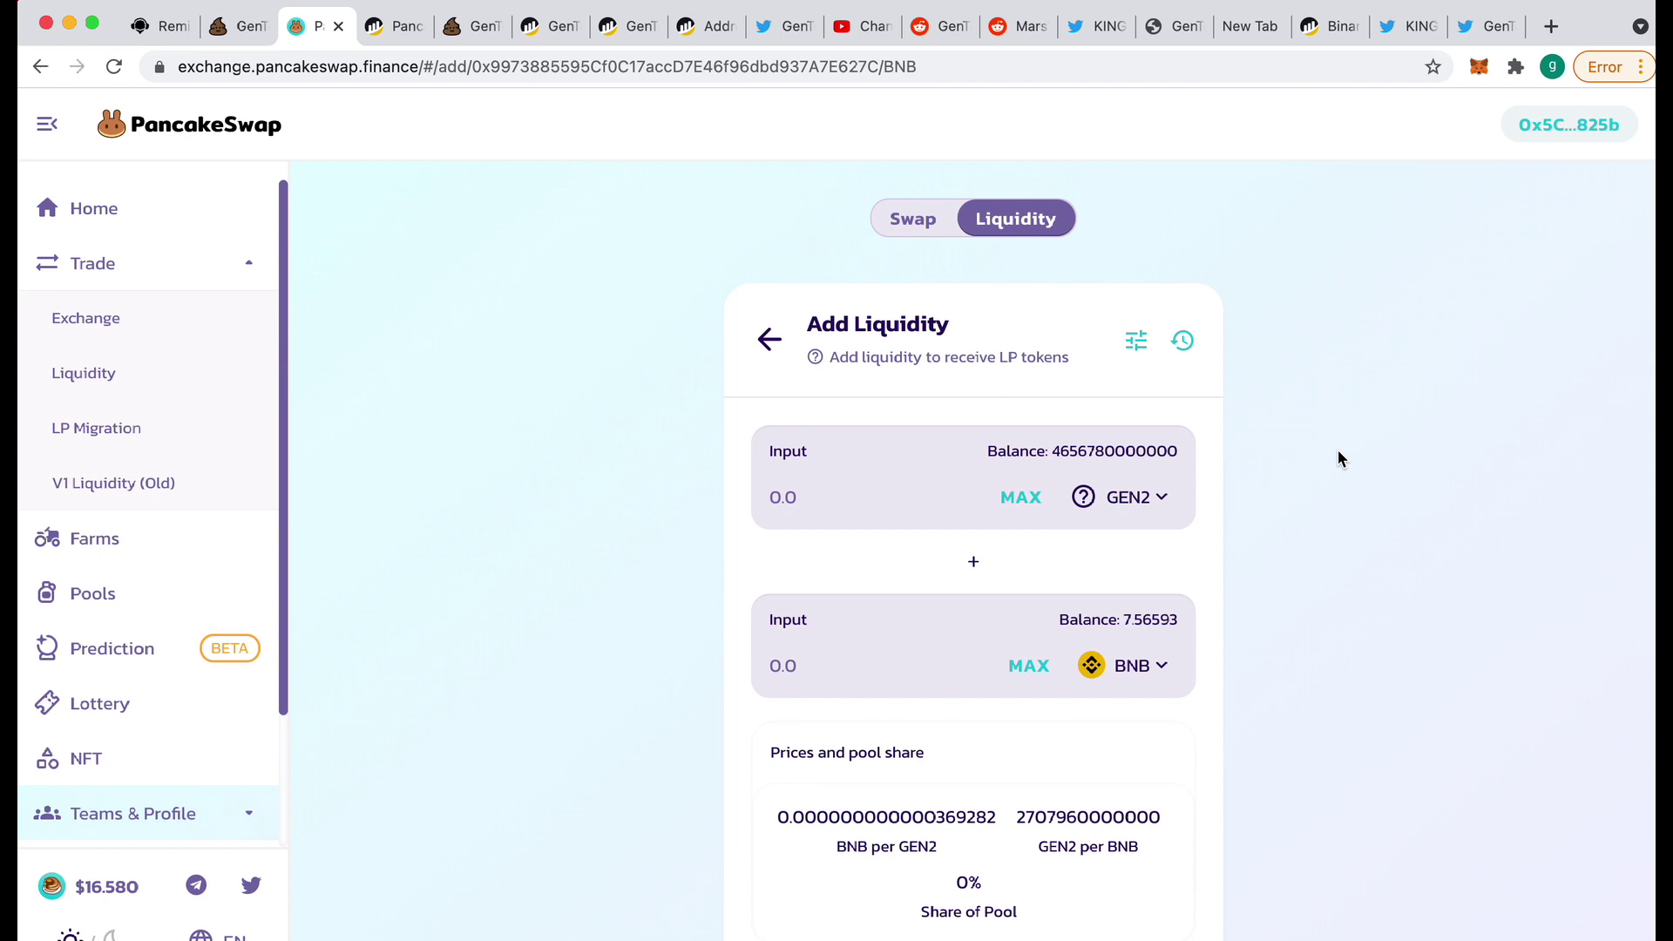
Step: Try the maximum GEN2 and maximum BNB deposits in the liquidity form, ending on the maximum GEN2 amount
{"action": "scroll", "coordinate": [1338, 457], "scroll_direction": "down", "scroll_amount": 2}
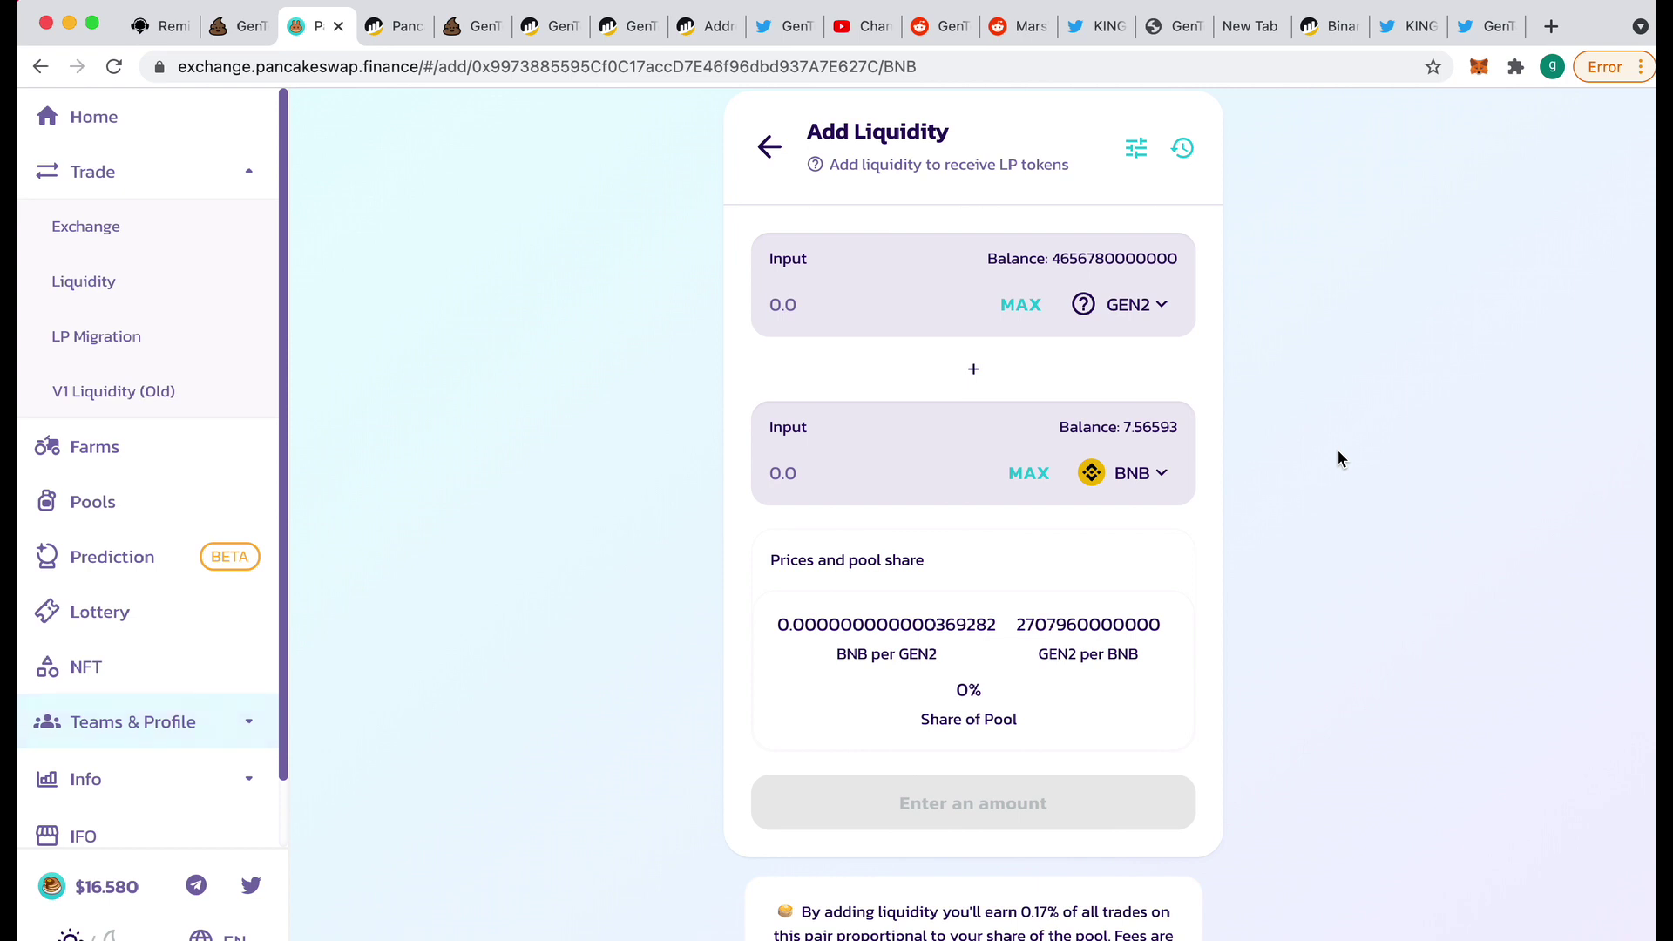
{"action": "left_click", "coordinate": [1027, 309]}
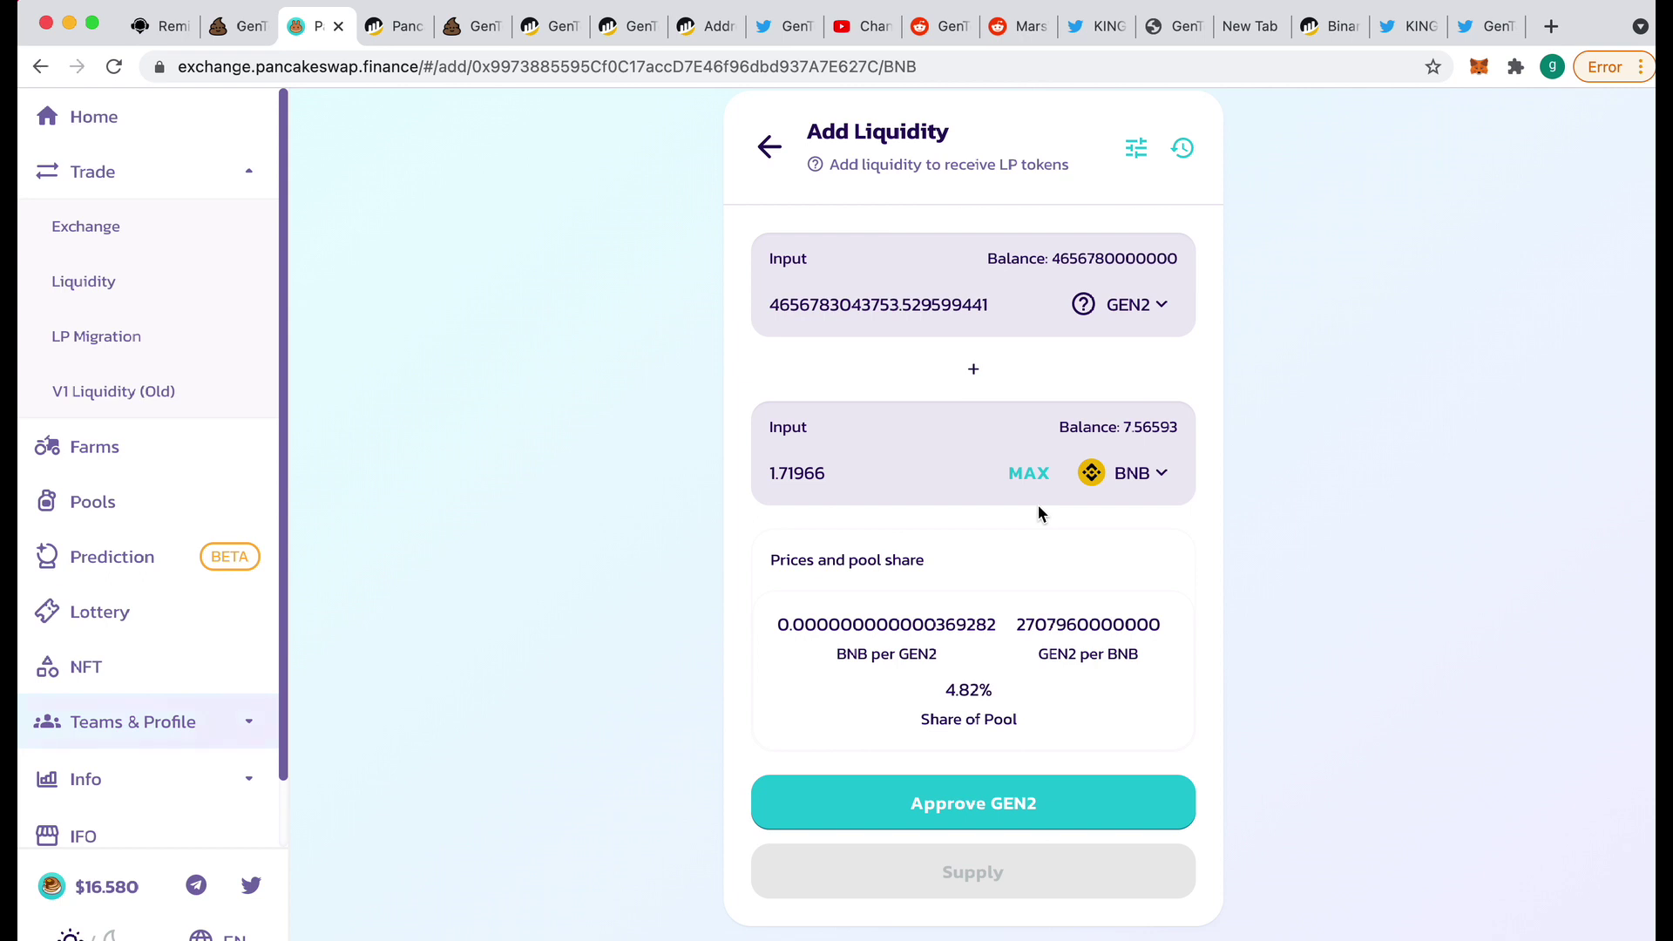
{"action": "left_click", "coordinate": [1031, 475]}
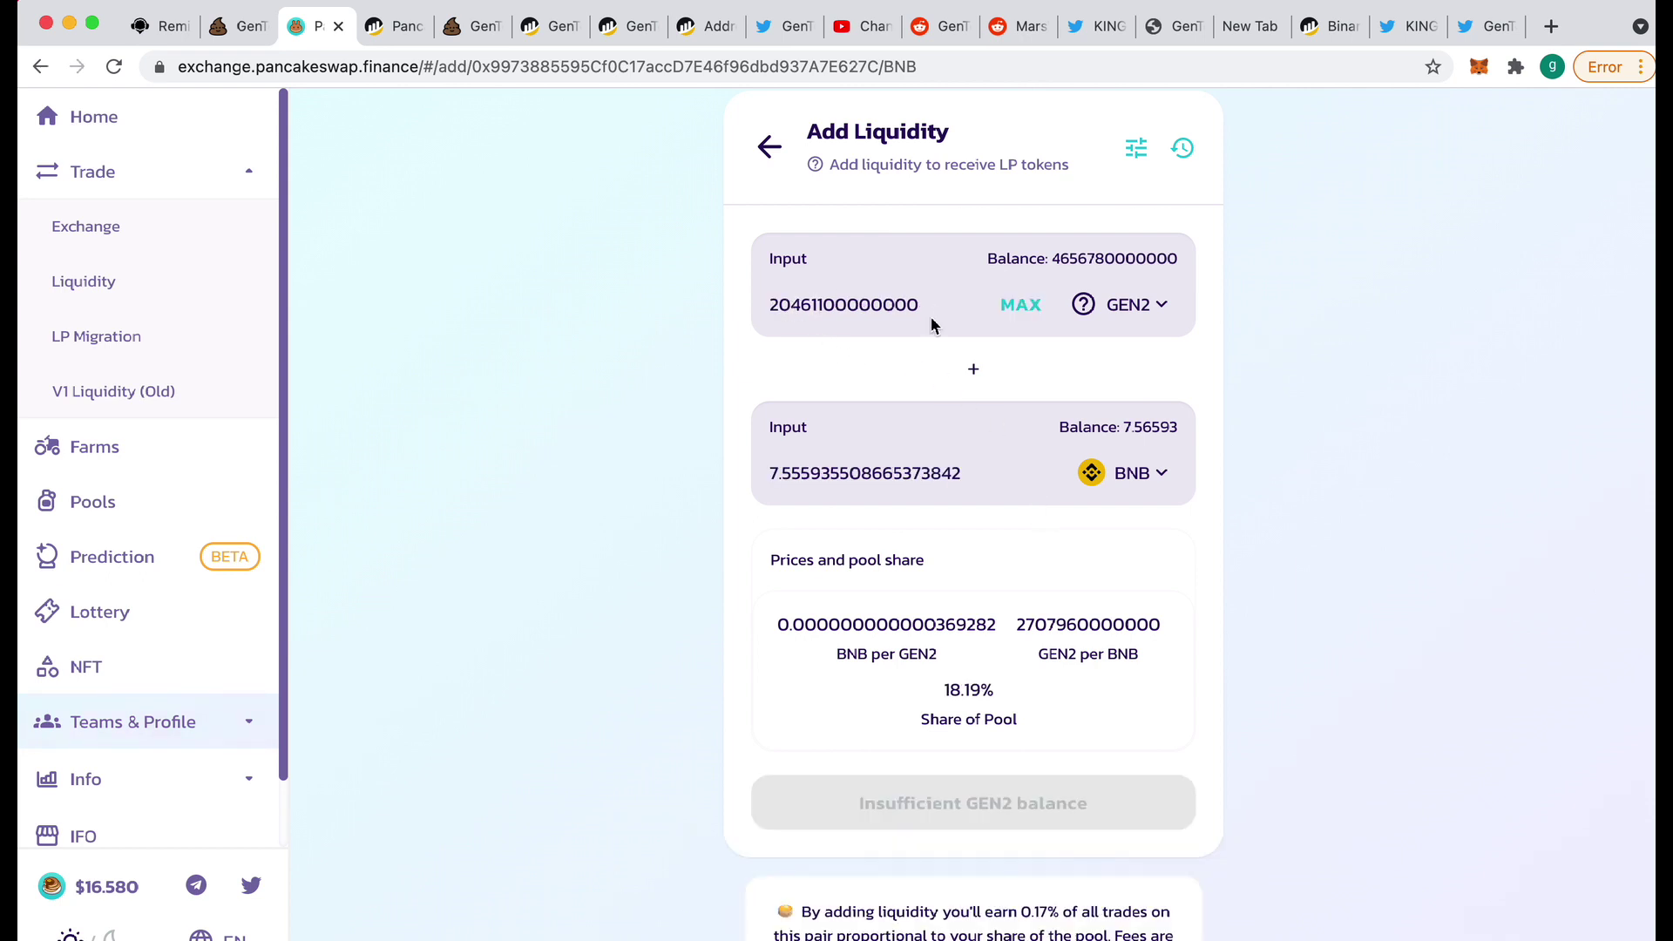
{"action": "left_click", "coordinate": [1018, 304]}
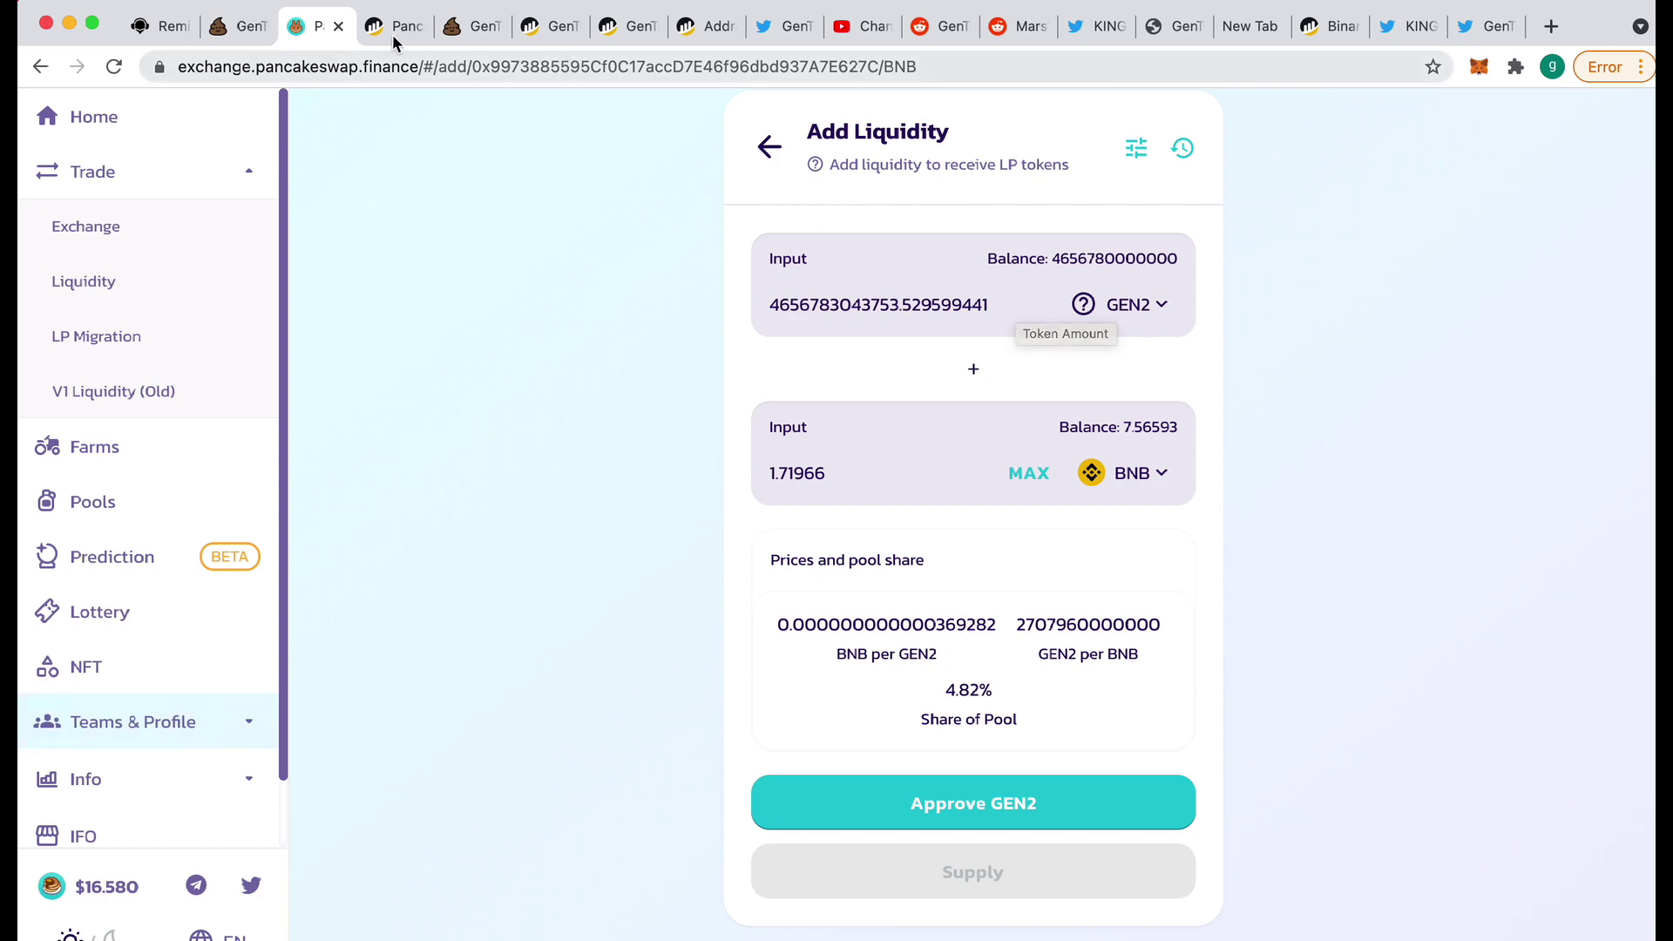
Step: Examine the GEN2/BNB LP holders through the PooCoin token page, and return to PancakeSwap's liquidity form
{"action": "left_click", "coordinate": [237, 35]}
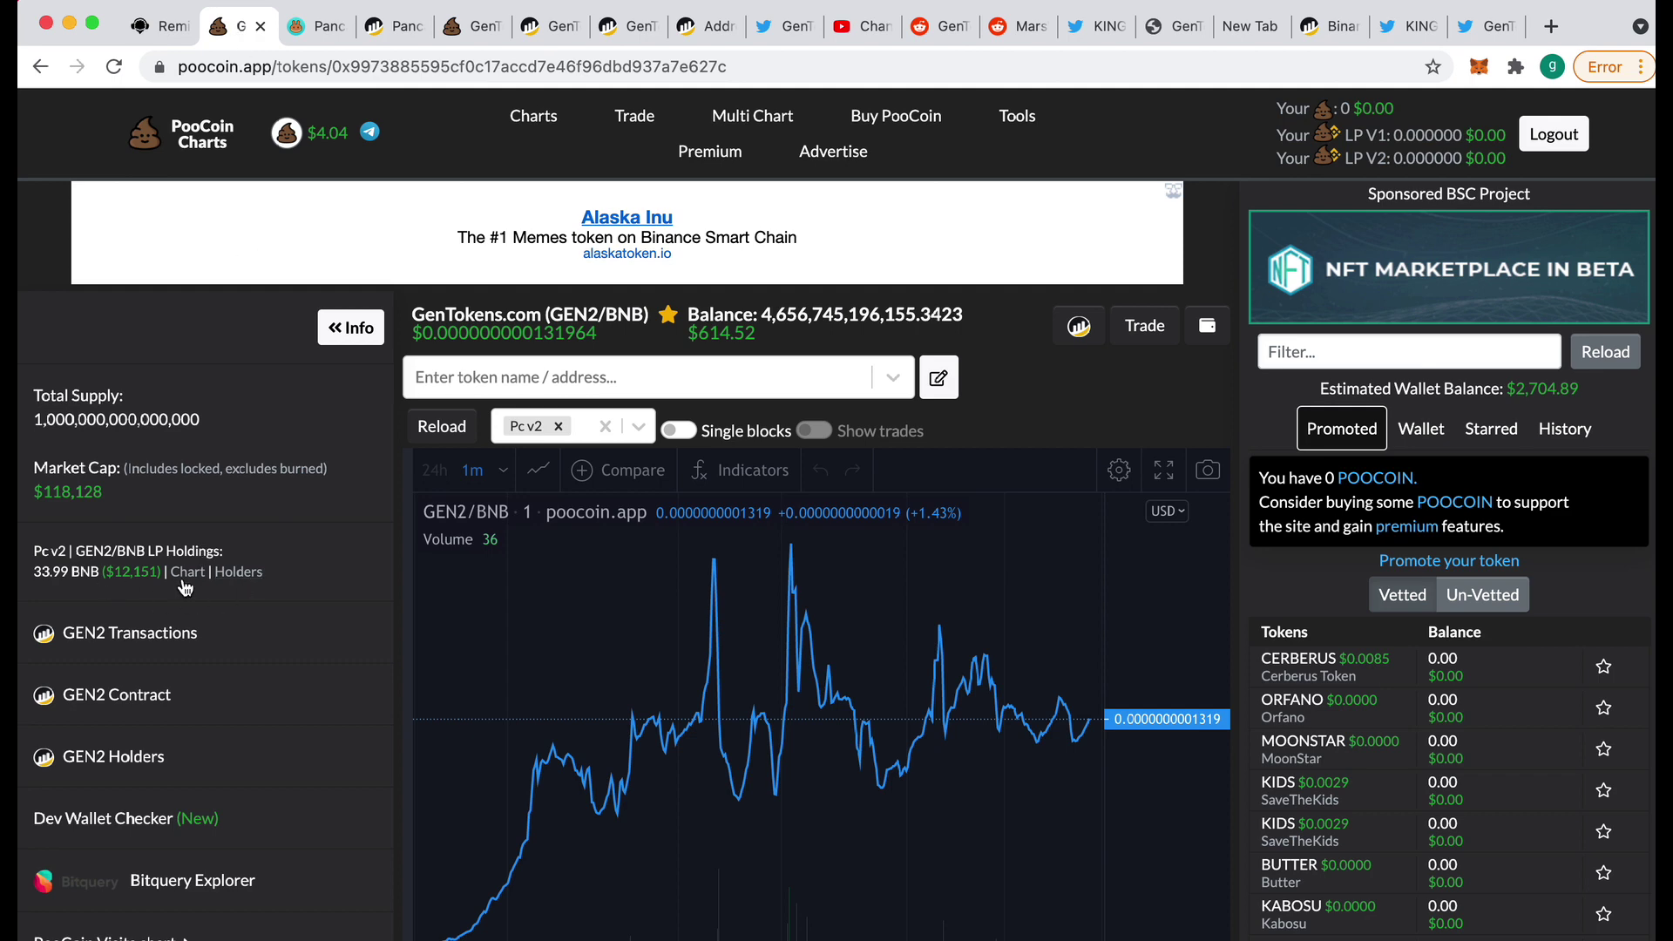
{"action": "left_click", "coordinate": [239, 572]}
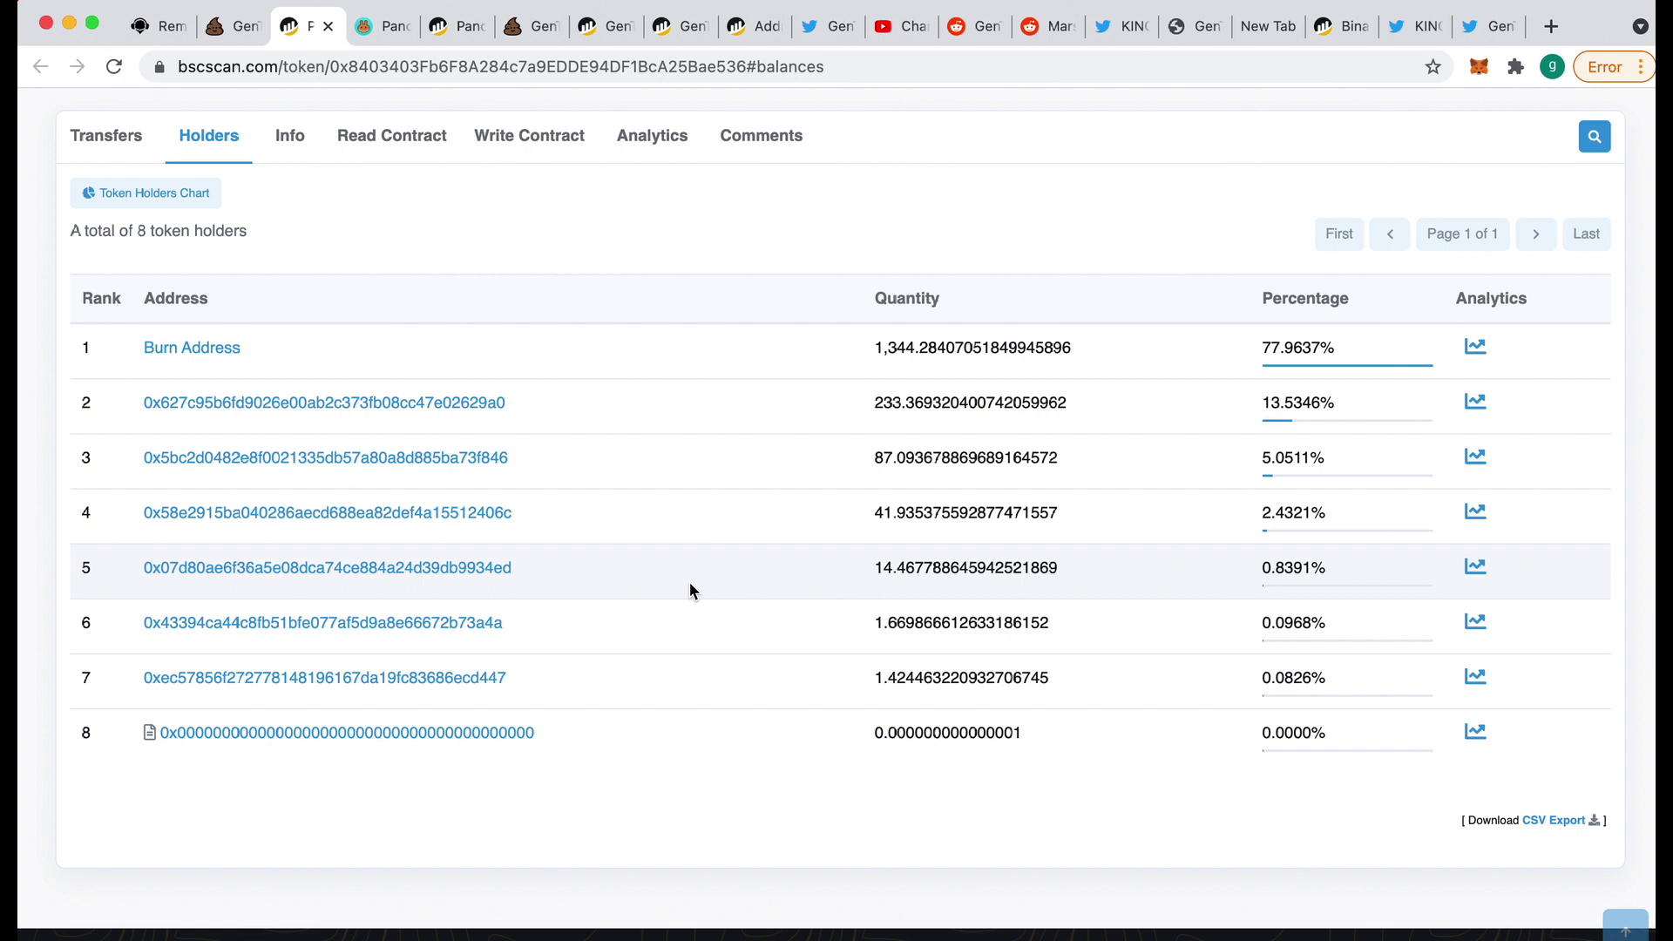
{"action": "left_click", "coordinate": [387, 33]}
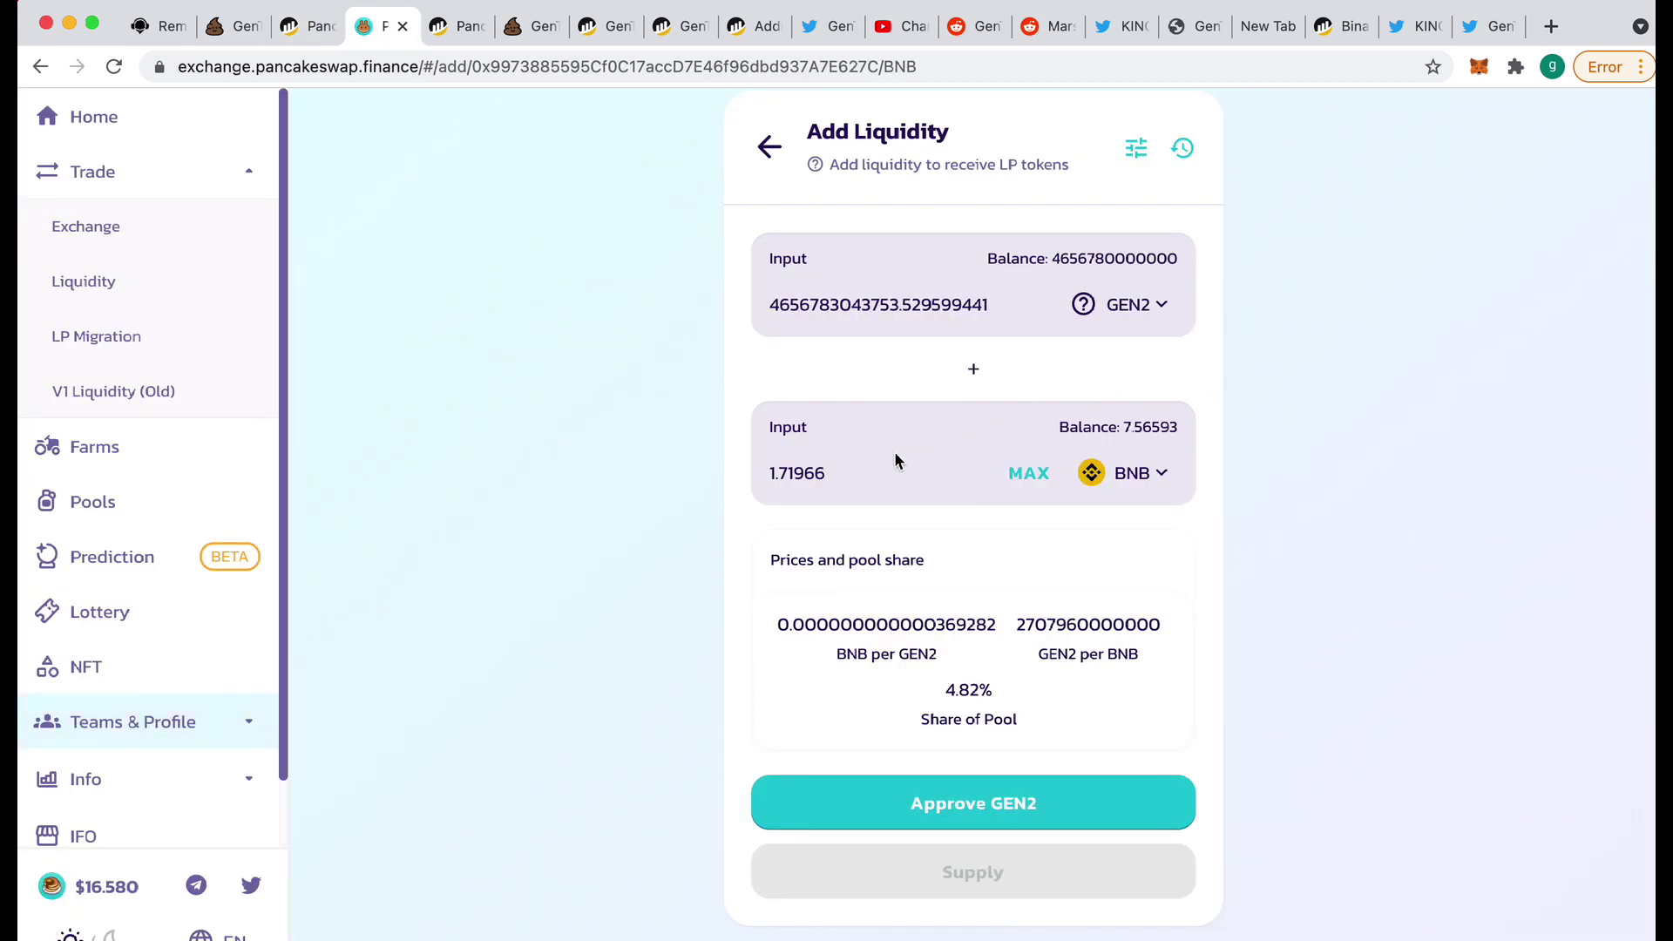
Step: Set the BNB amount in the liquidity form to 0.5
{"action": "double_click", "coordinate": [803, 478]}
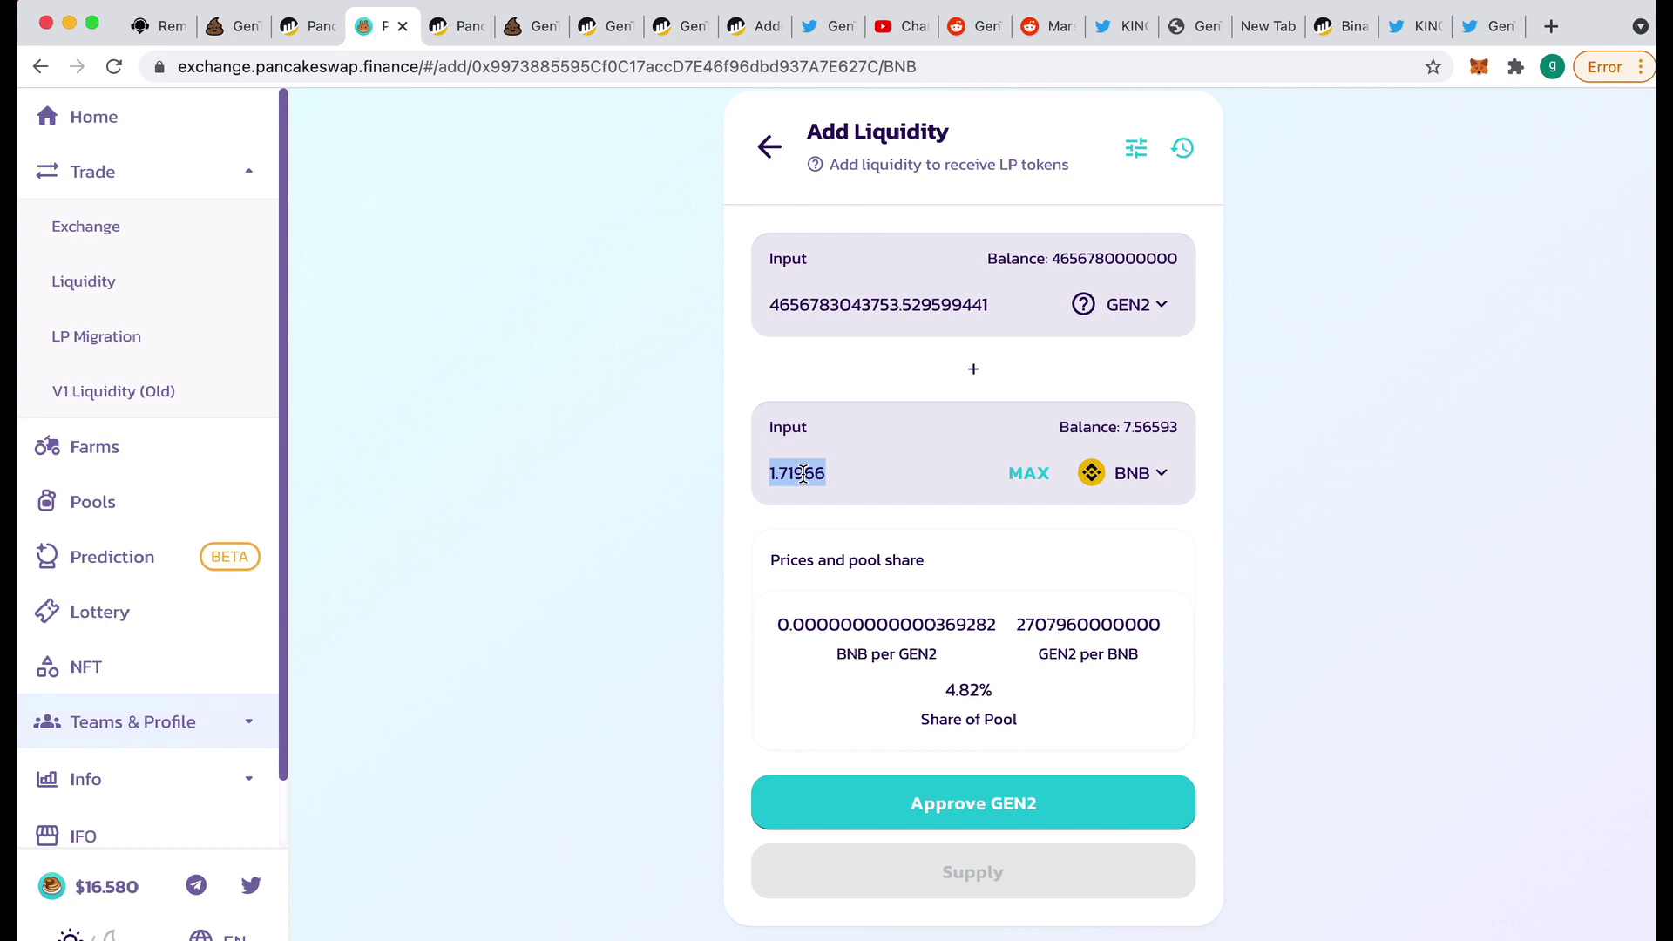
{"action": "type", "text": "0."}
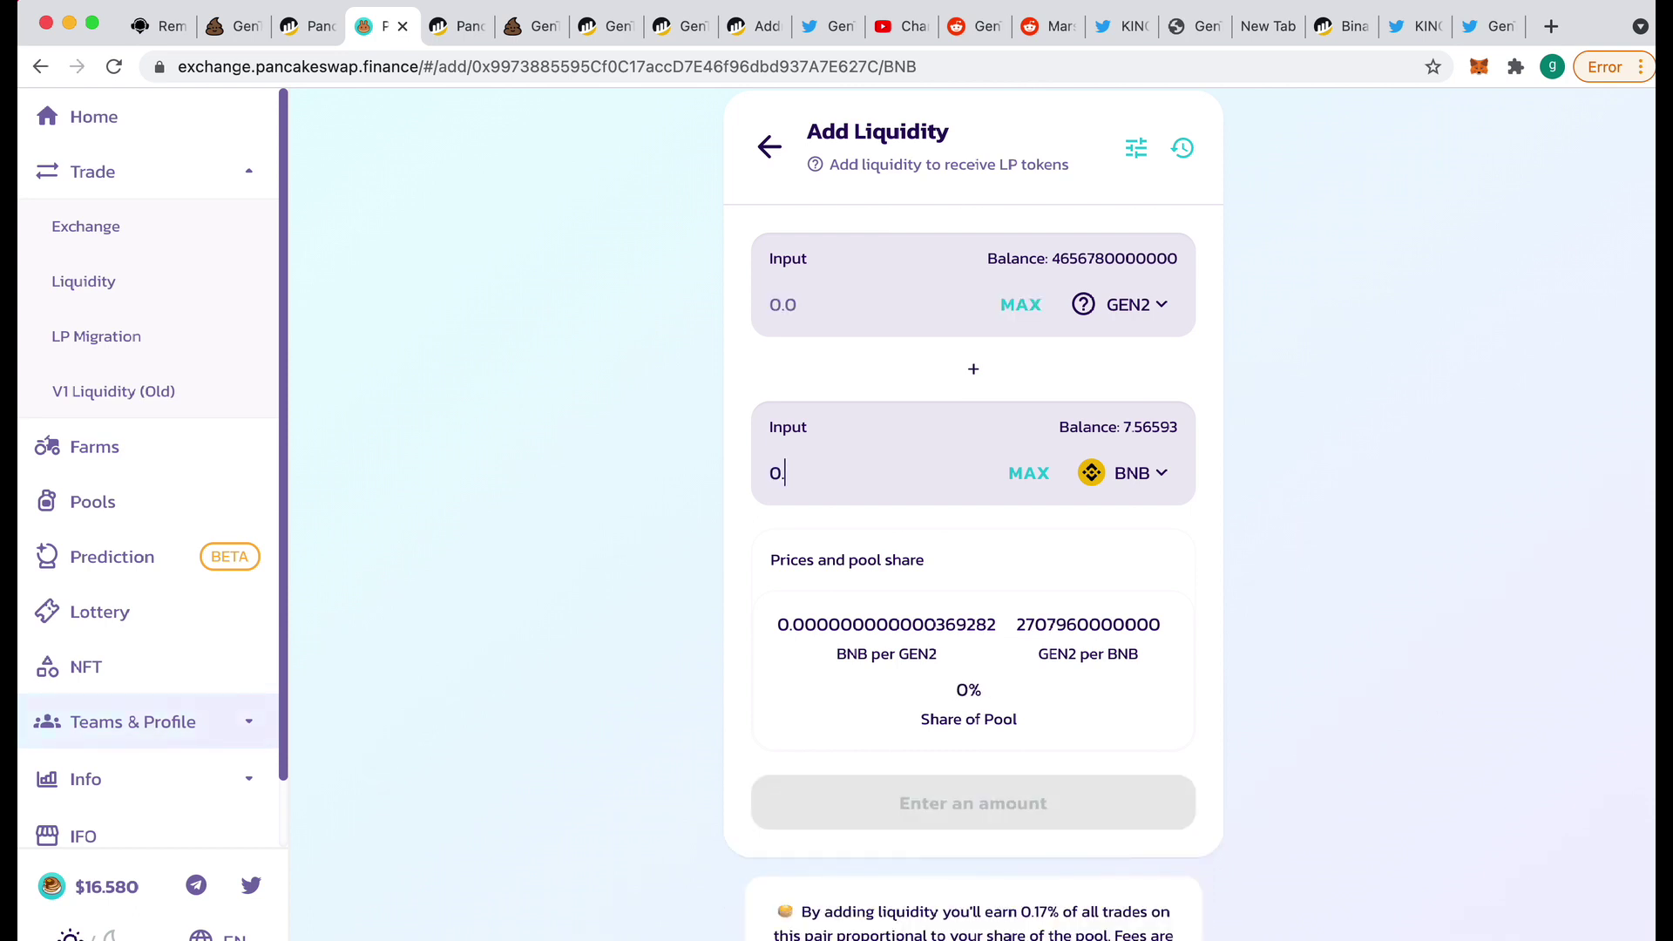
{"action": "type", "text": "5"}
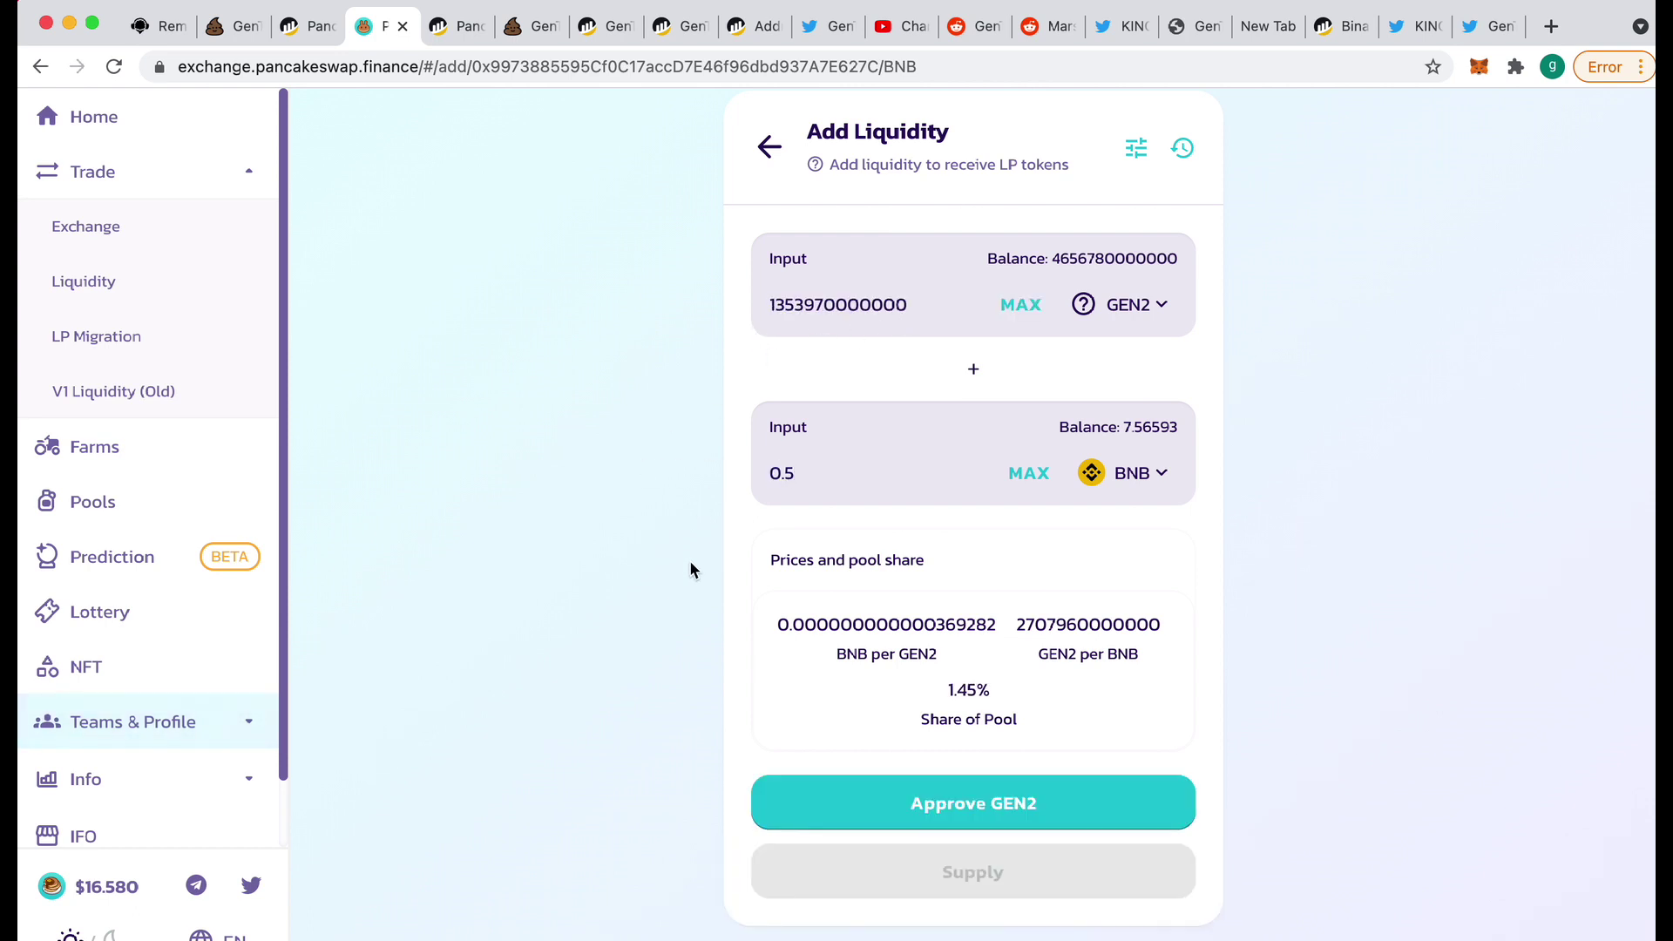
Step: Approve PancakeSwap's spending of GEN2, confirm the permission in MetaMask, and dismiss the transaction receipt
{"action": "left_click", "coordinate": [968, 807]}
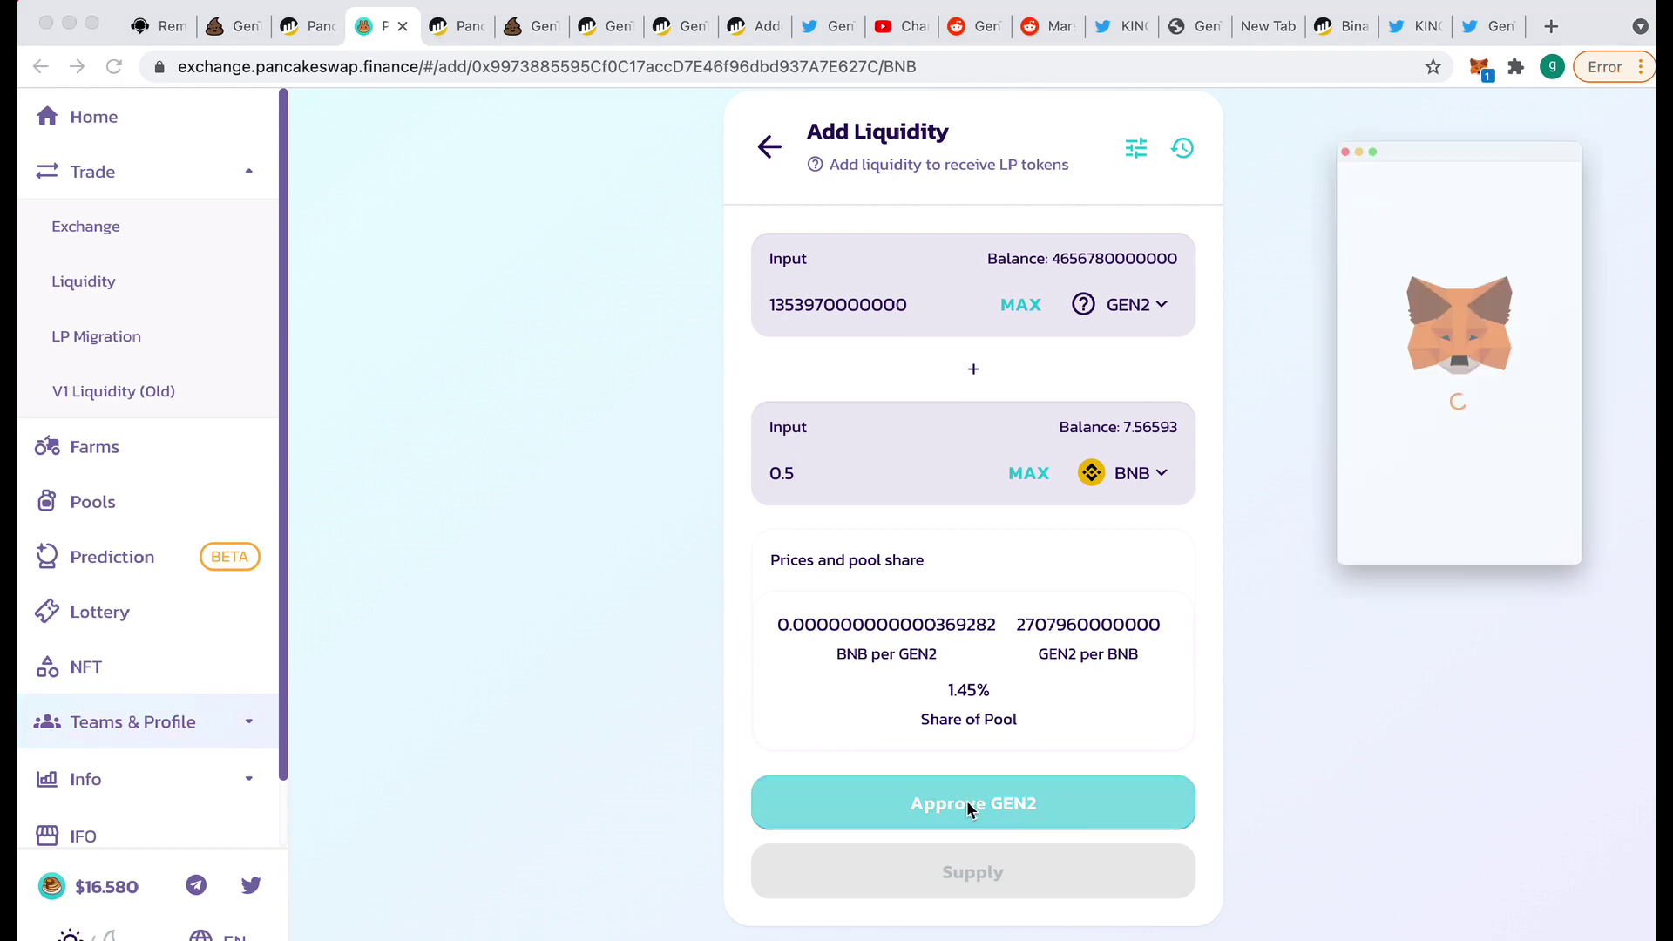
{"action": "scroll", "coordinate": [1502, 593], "scroll_direction": "down", "scroll_amount": 2}
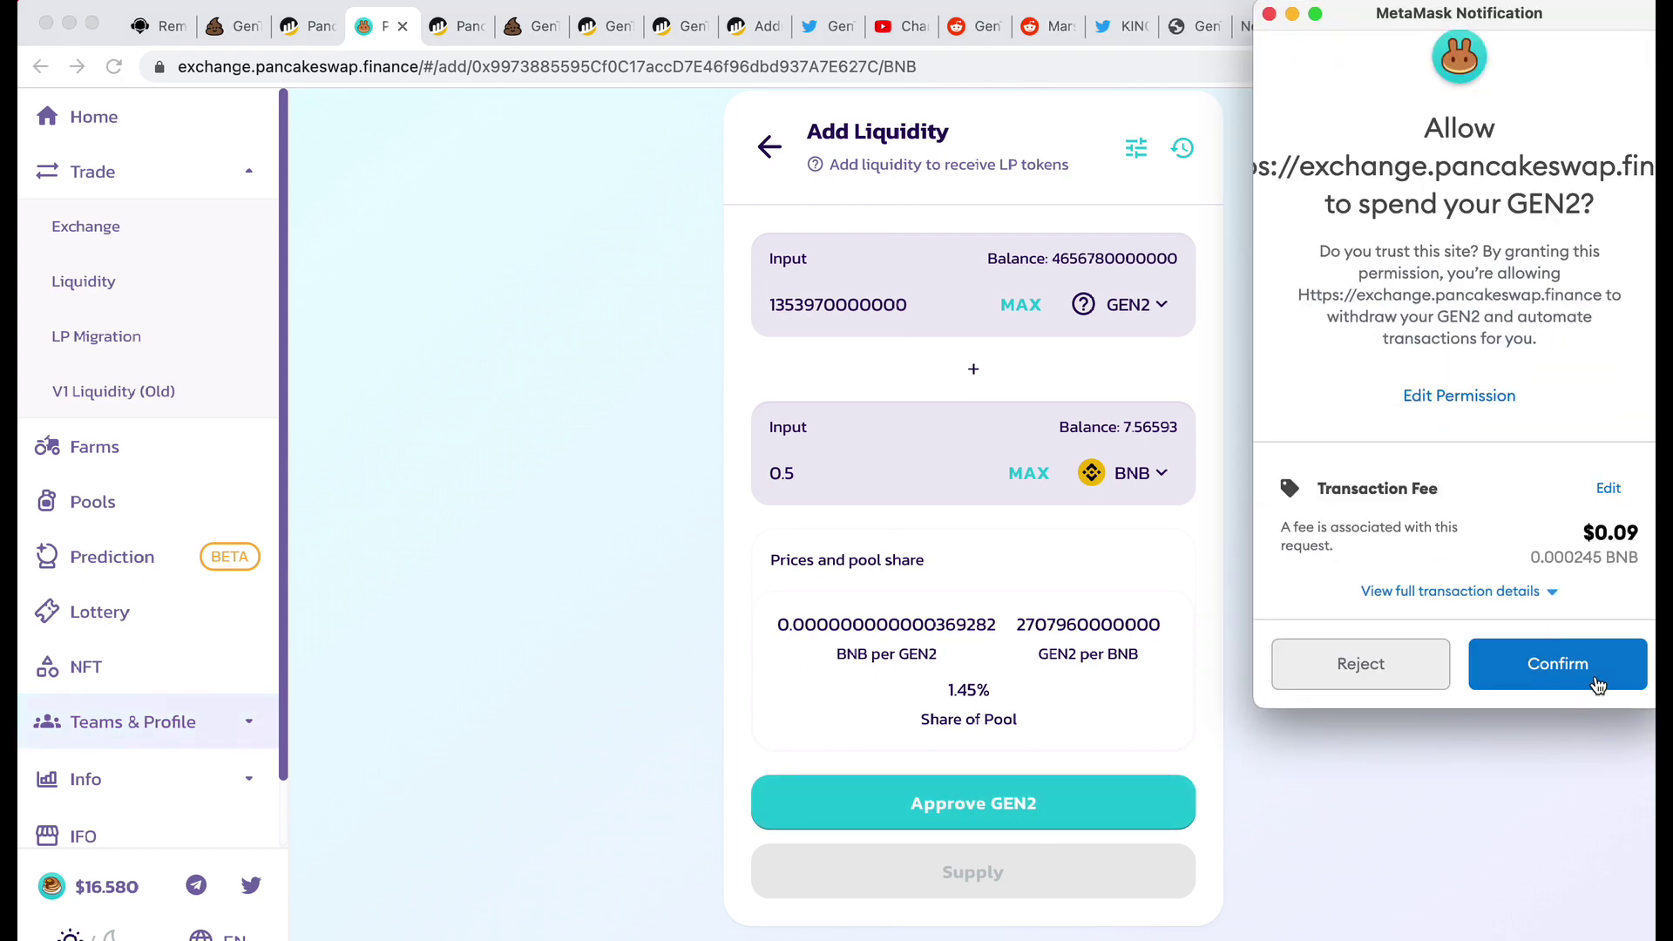
{"action": "left_click", "coordinate": [1597, 685]}
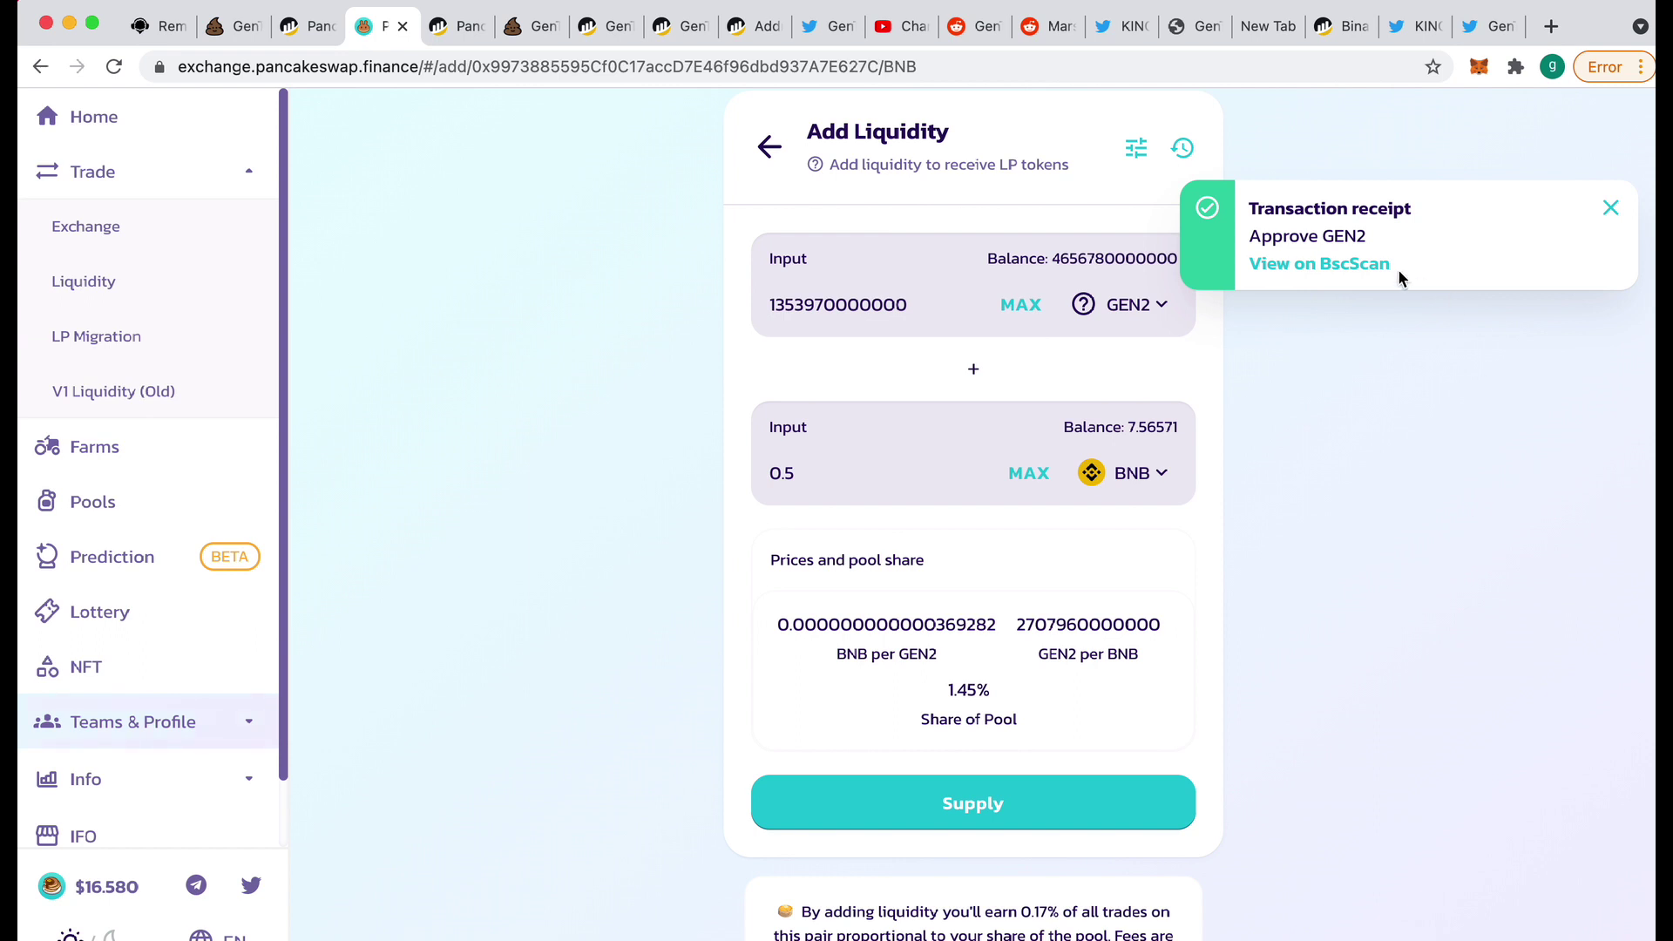
{"action": "left_click", "coordinate": [1613, 213]}
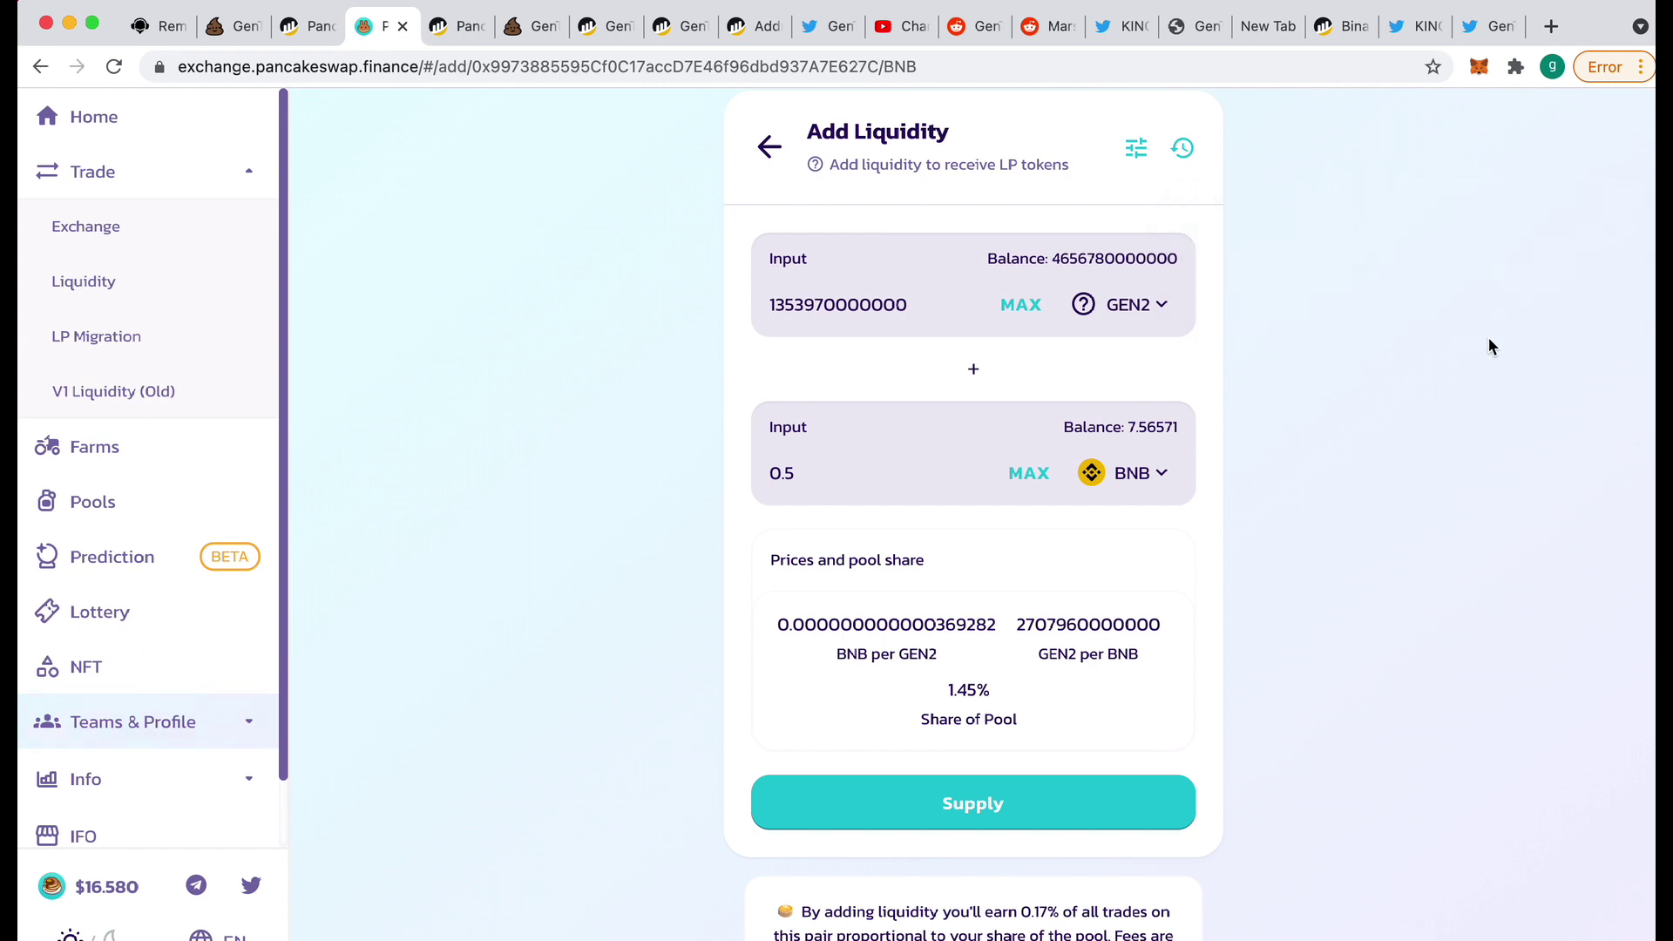
{"action": "left_click", "coordinate": [974, 798]}
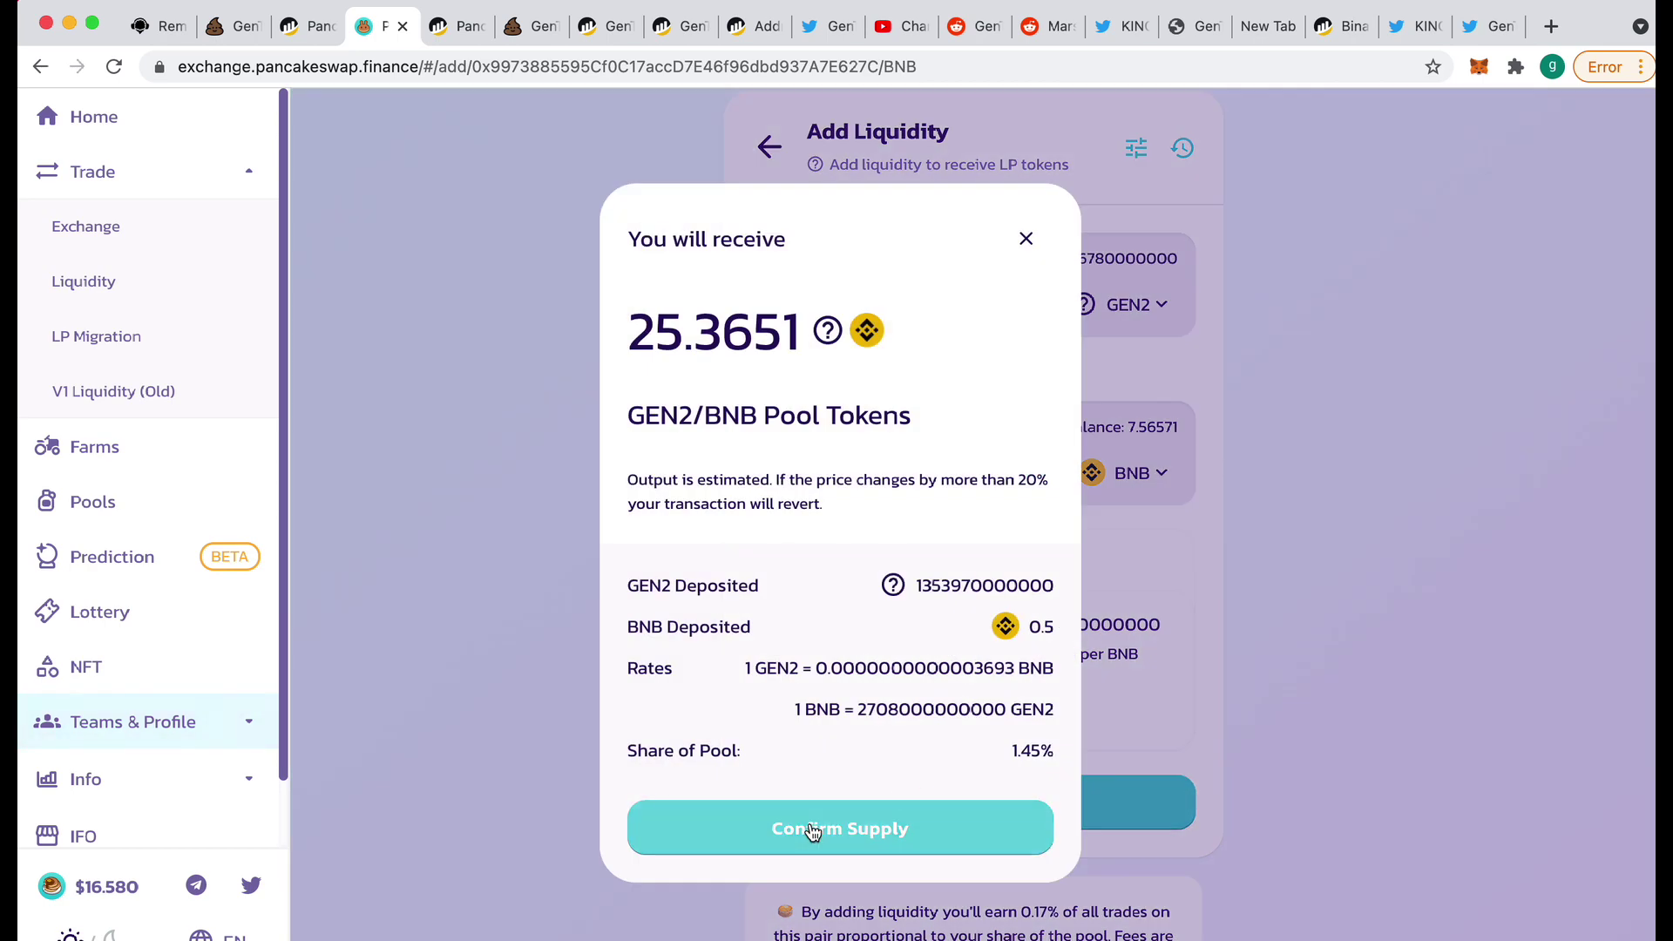
{"action": "left_click", "coordinate": [809, 832]}
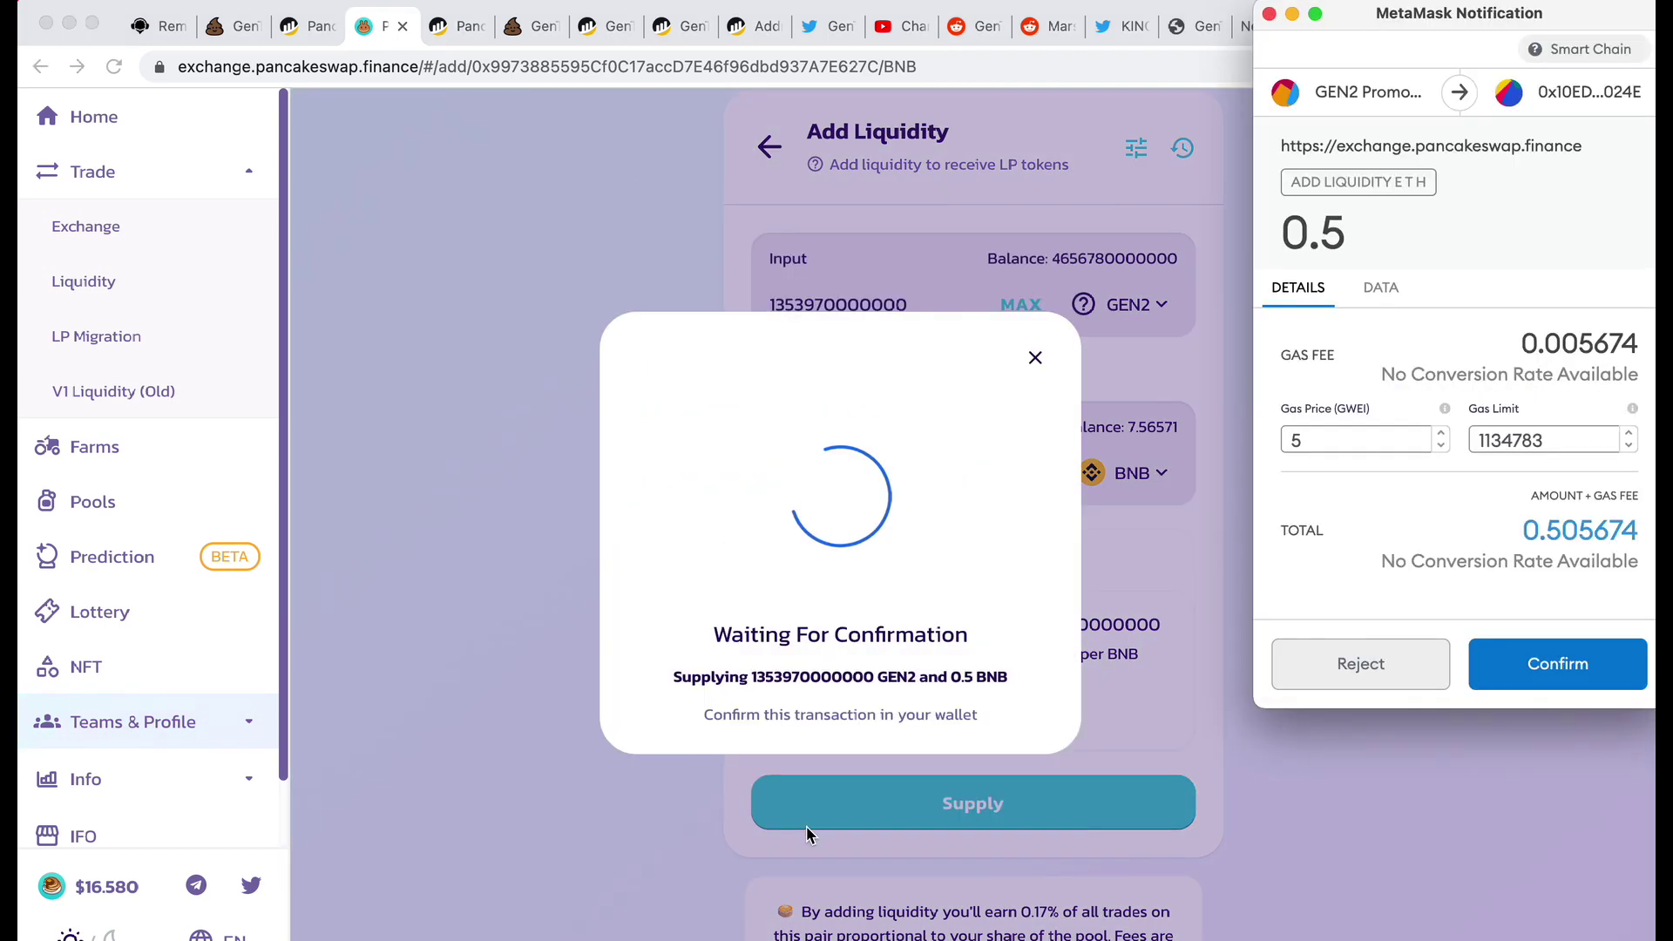
{"action": "left_click", "coordinate": [1553, 680]}
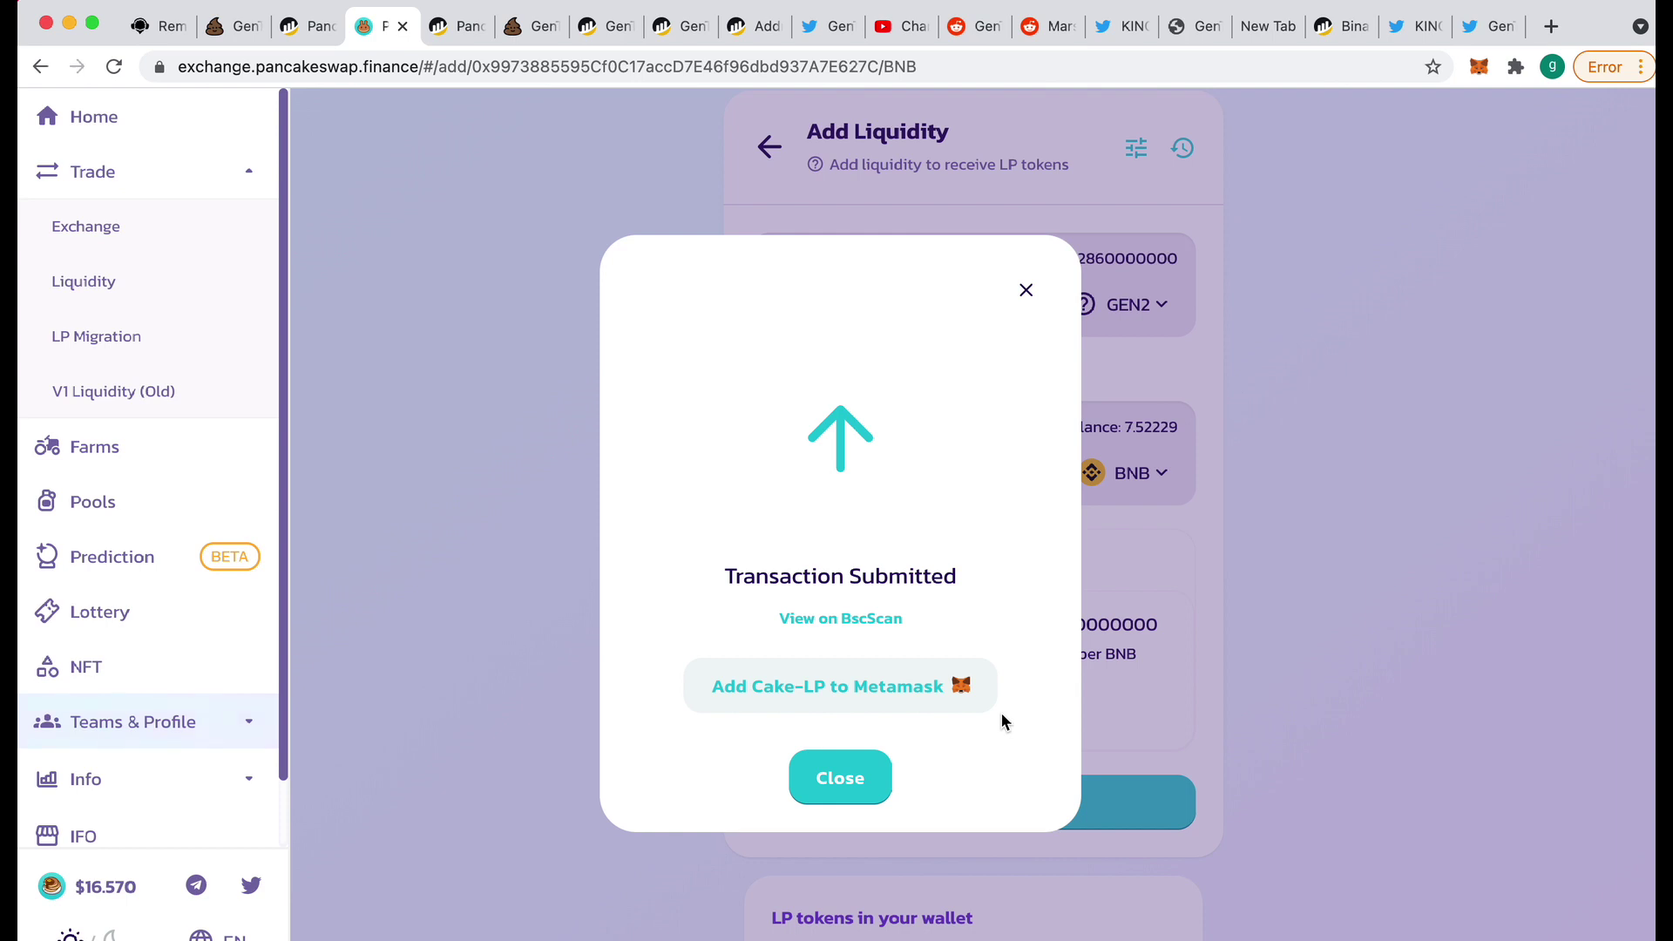
{"action": "left_click", "coordinate": [852, 688]}
{"action": "left_click", "coordinate": [845, 770]}
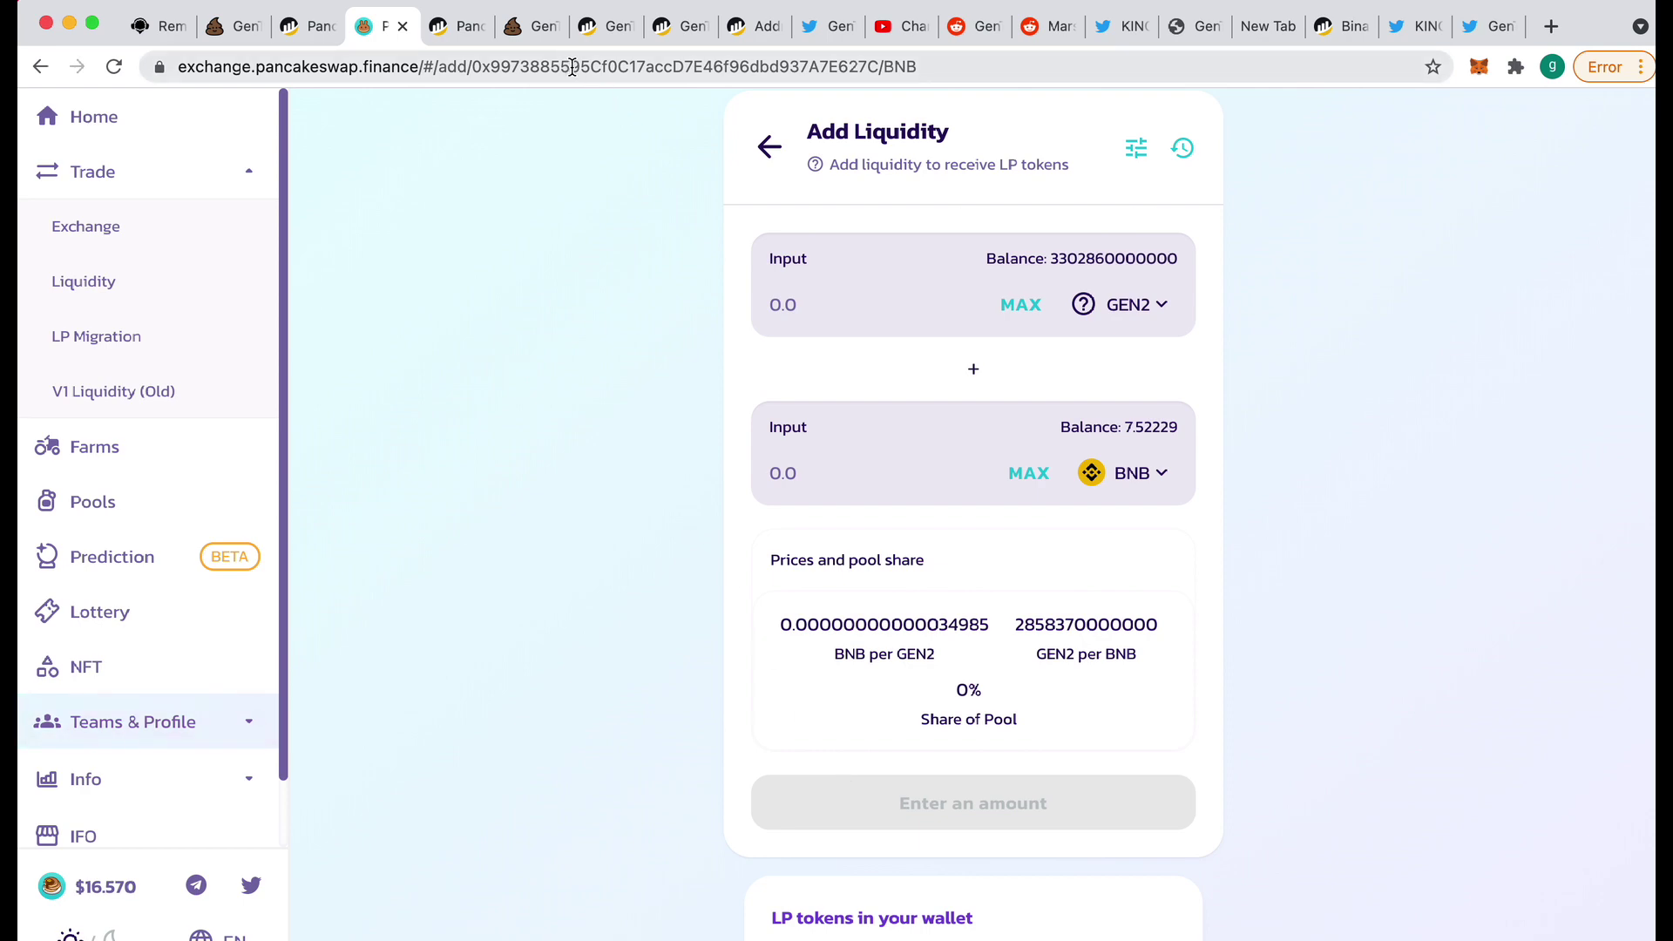
Step: Return to PooCoin and check the GEN2/BNB LP holders list on BscScan for the new deposit
{"action": "left_click", "coordinate": [244, 33]}
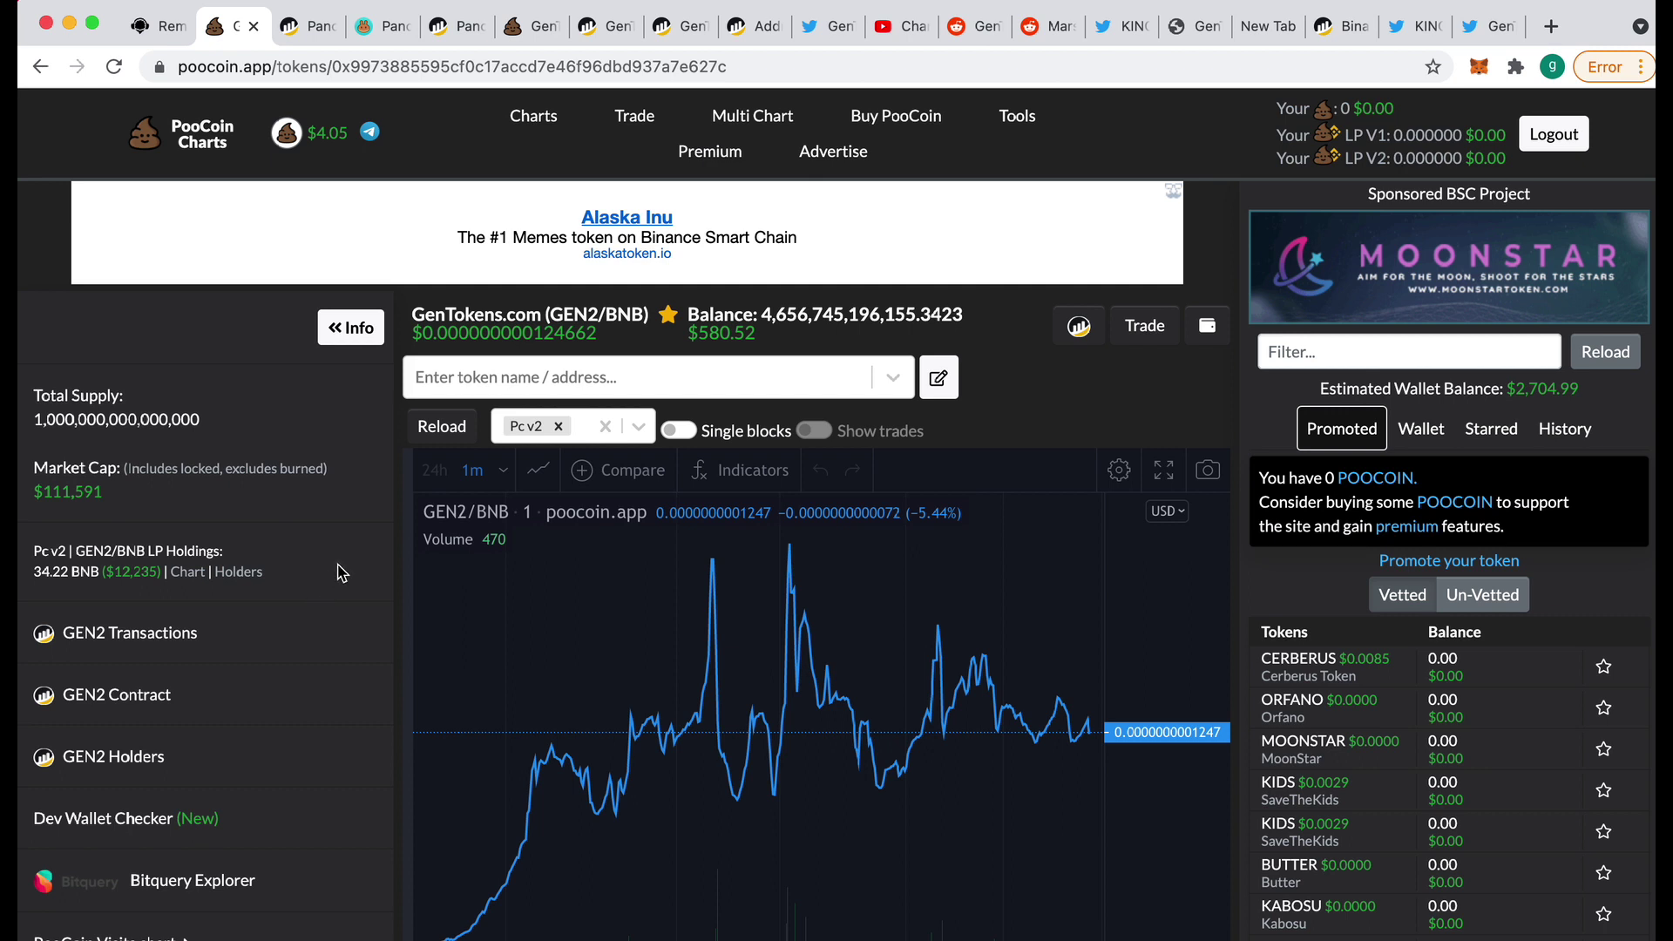
{"action": "left_click", "coordinate": [237, 574]}
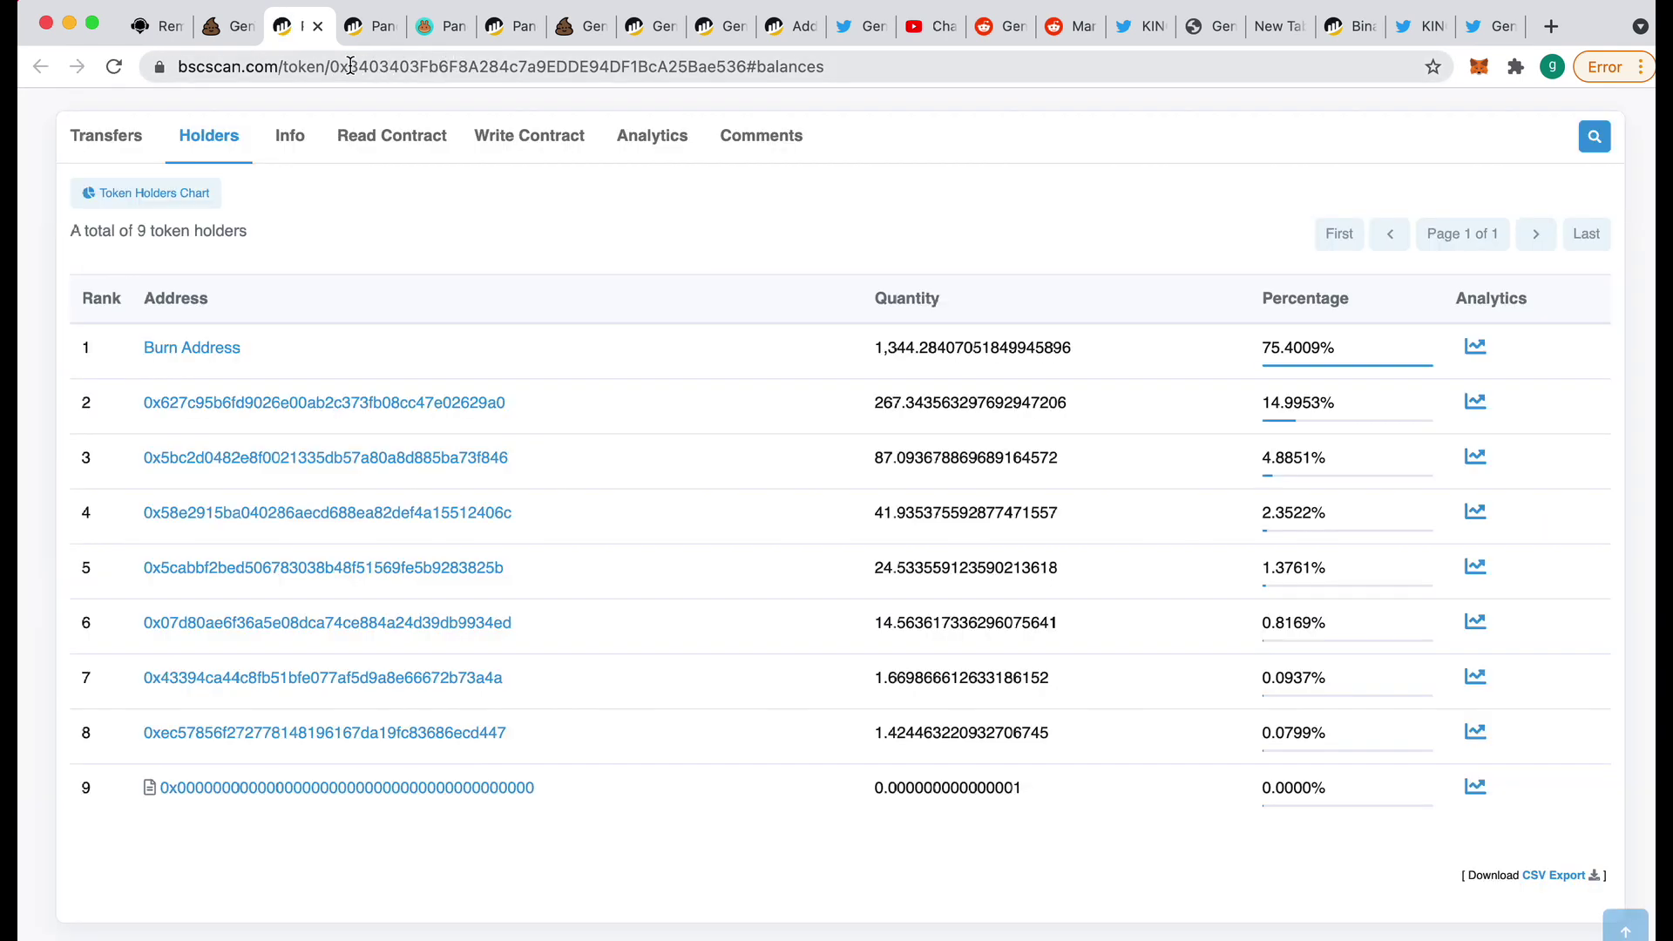
Step: Copy the LP token's contract address from the BscScan page URL and enter it as a custom token in MetaMask
{"action": "double_click", "coordinate": [483, 69]}
{"action": "key", "text": "super+c"}
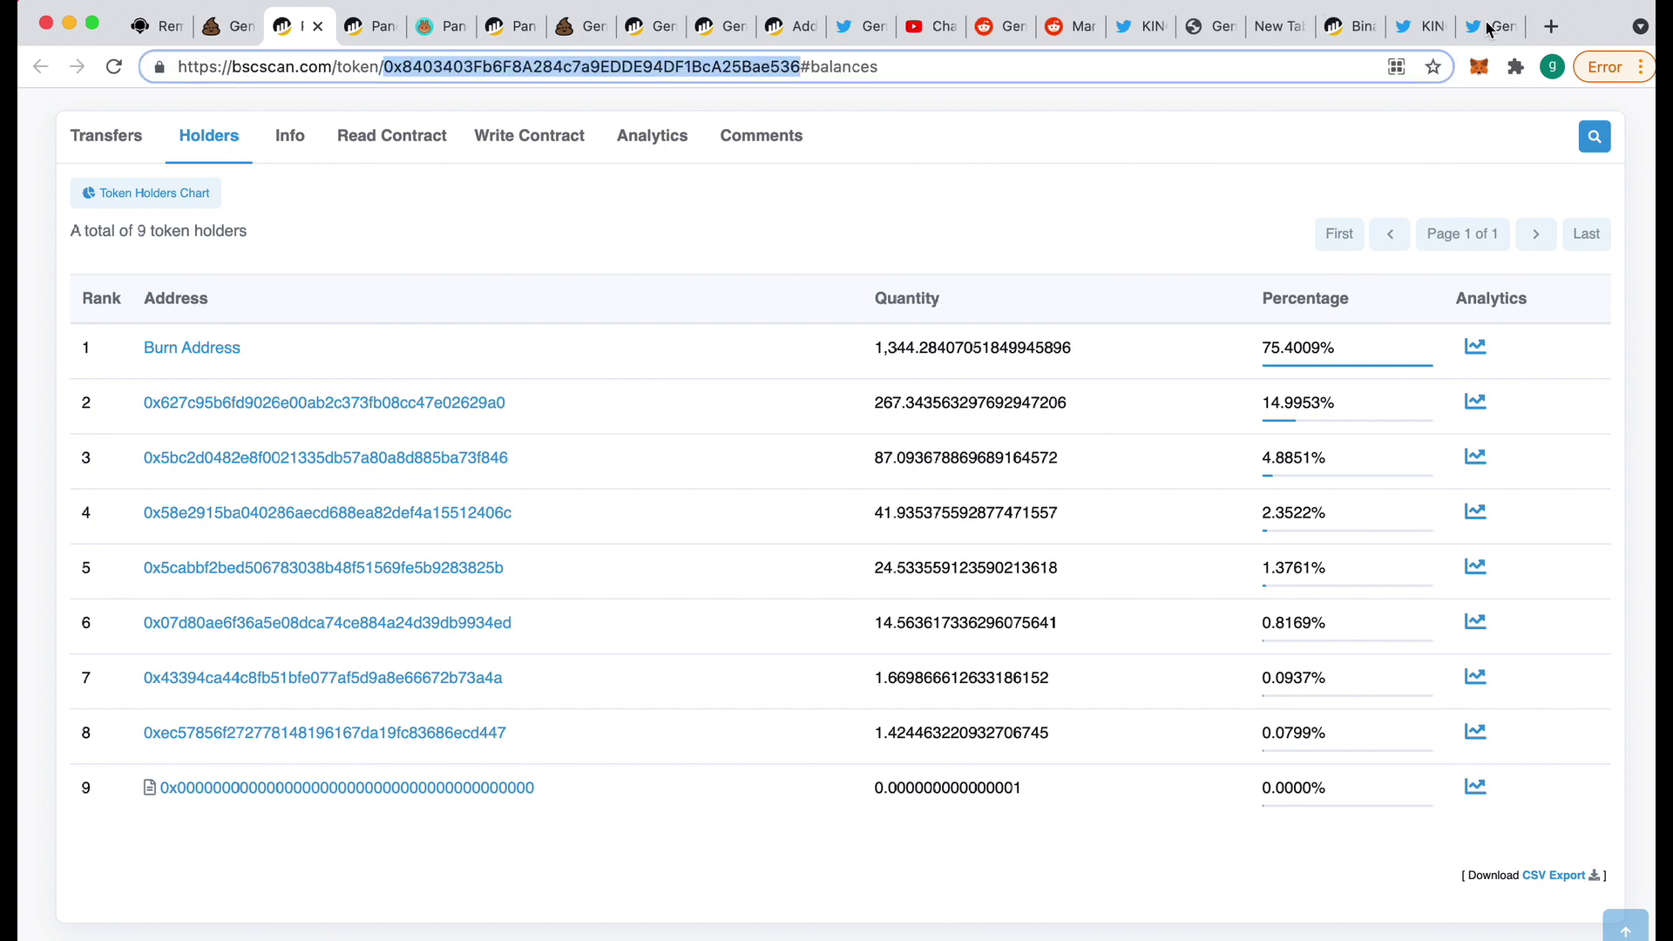
{"action": "left_click", "coordinate": [1479, 68]}
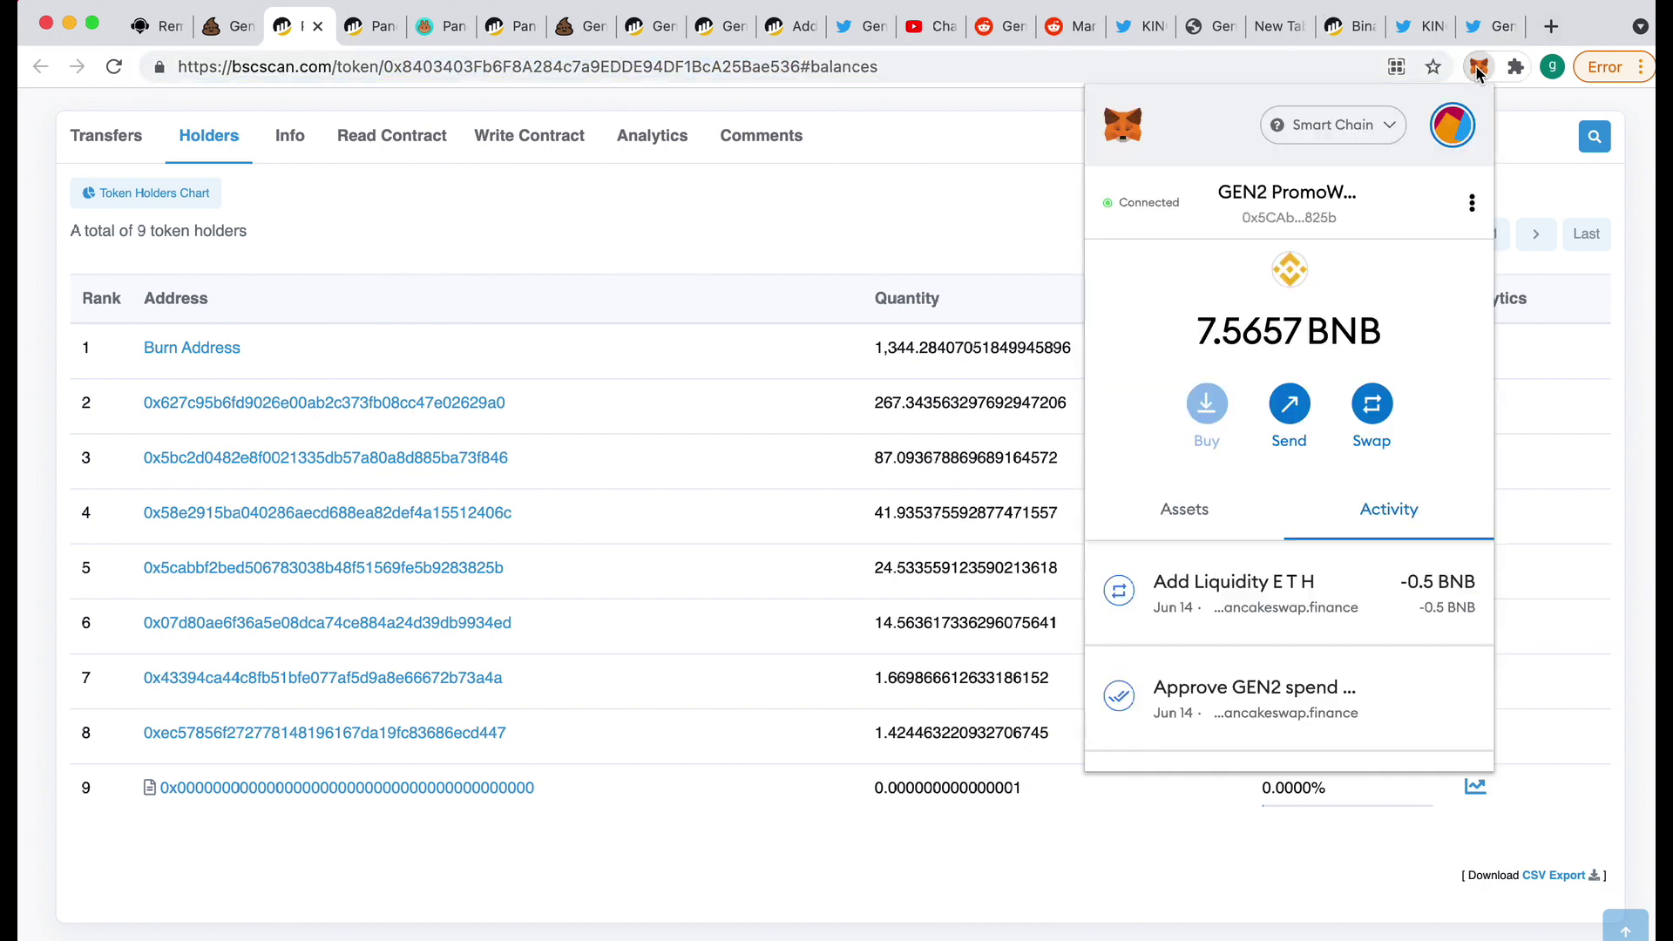
{"action": "scroll", "coordinate": [1256, 378], "scroll_direction": "down", "scroll_amount": 2}
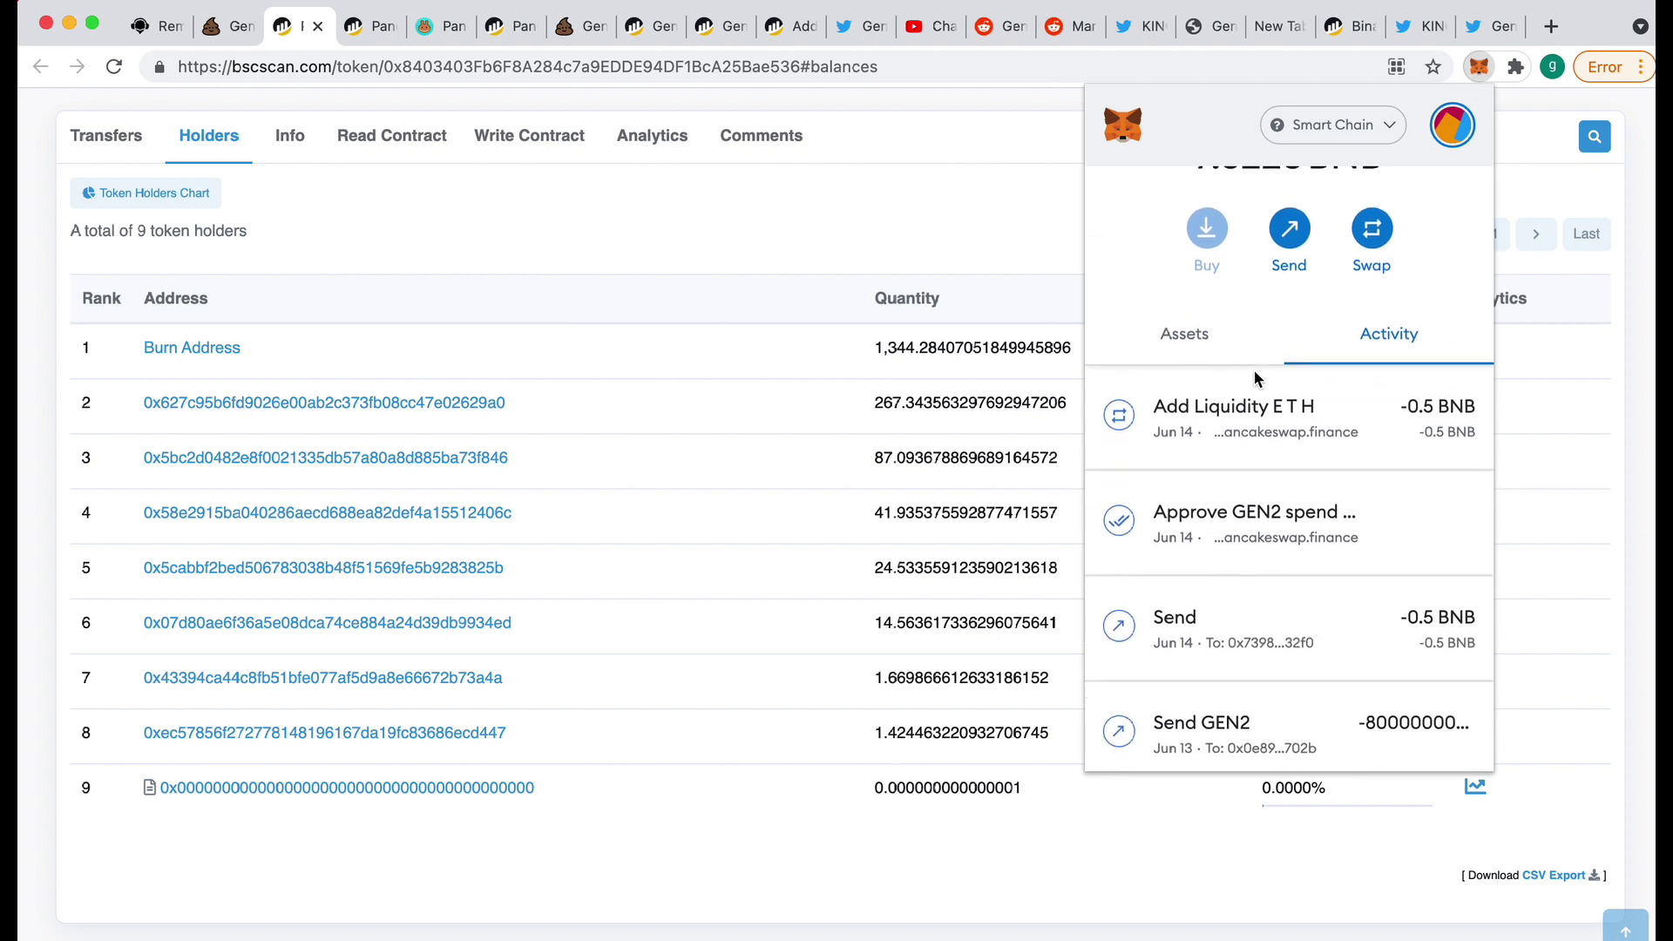
{"action": "left_click", "coordinate": [1192, 326]}
{"action": "scroll", "coordinate": [1251, 546], "scroll_direction": "down", "scroll_amount": 1}
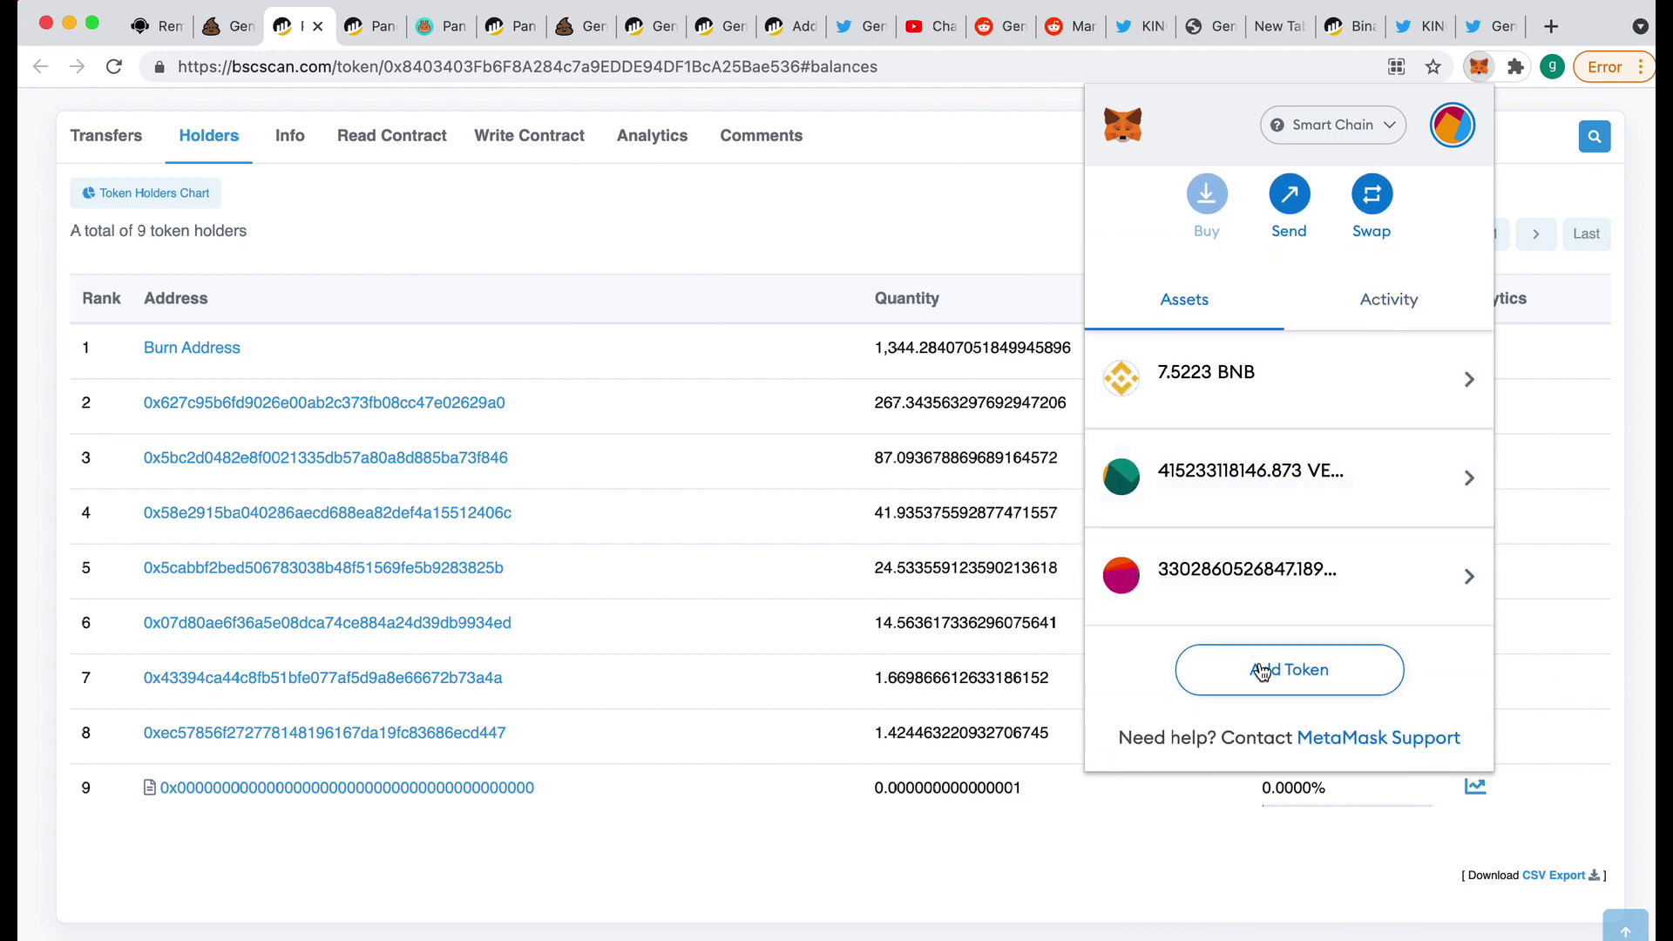
{"action": "left_click", "coordinate": [1262, 668]}
{"action": "key", "text": "super+v"}
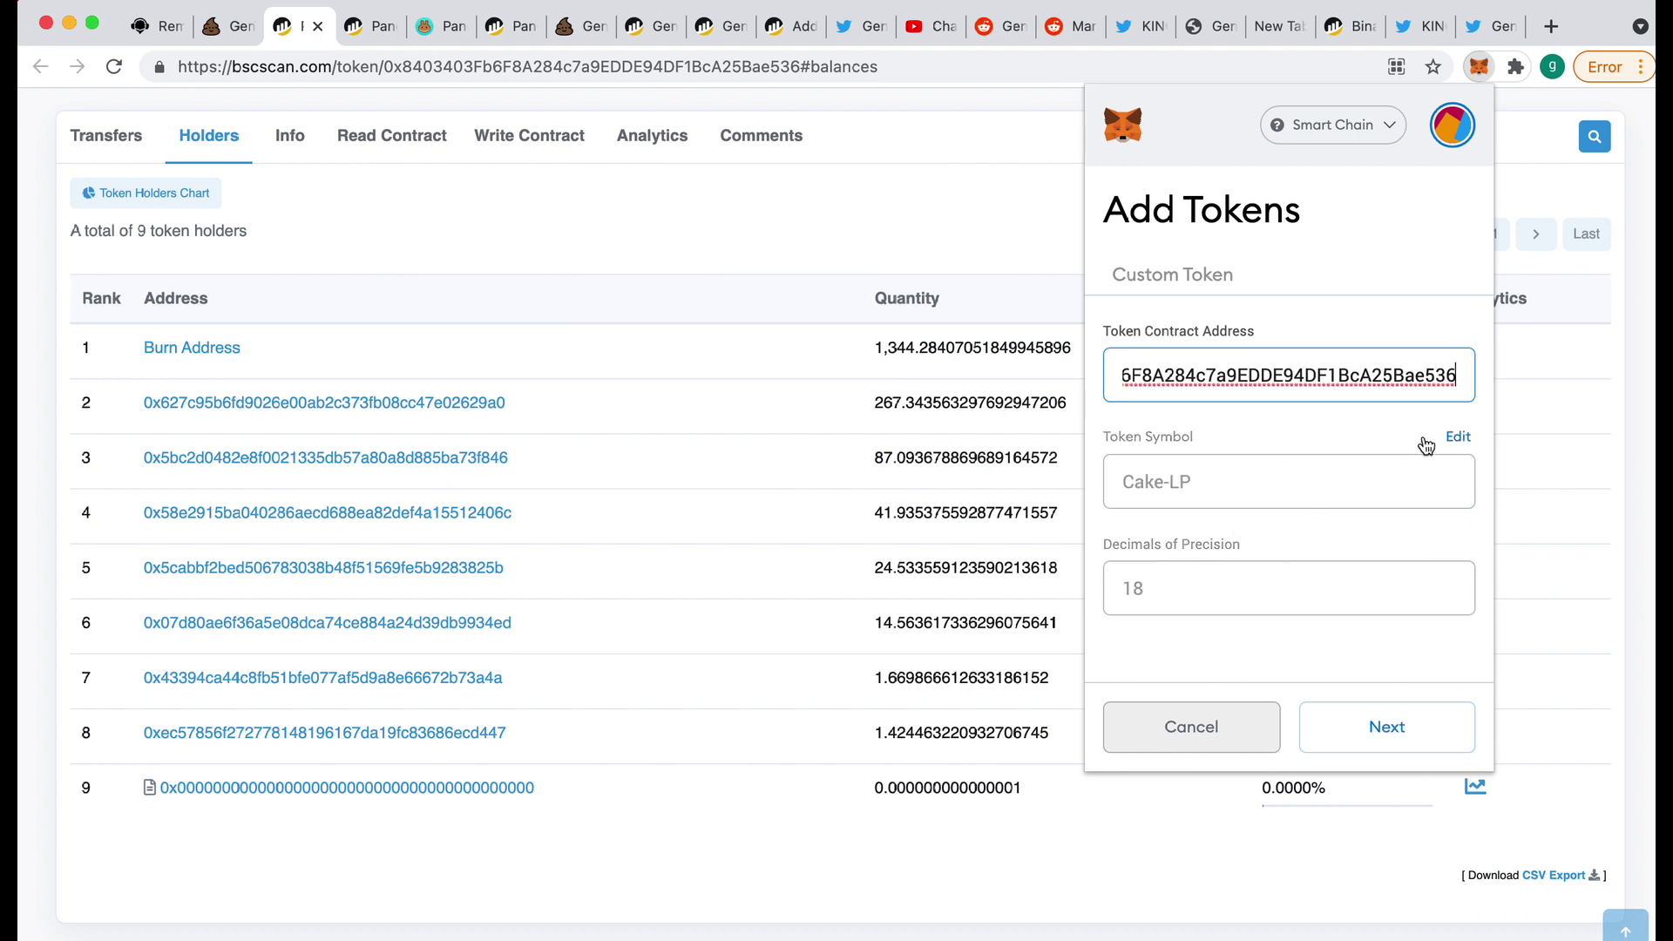
Step: Change the custom token's symbol to GEN2_LP and add the token to the MetaMask wallet
{"action": "left_click", "coordinate": [1458, 443]}
{"action": "left_click_drag", "start_coordinate": [1207, 484], "coordinate": [1106, 485]}
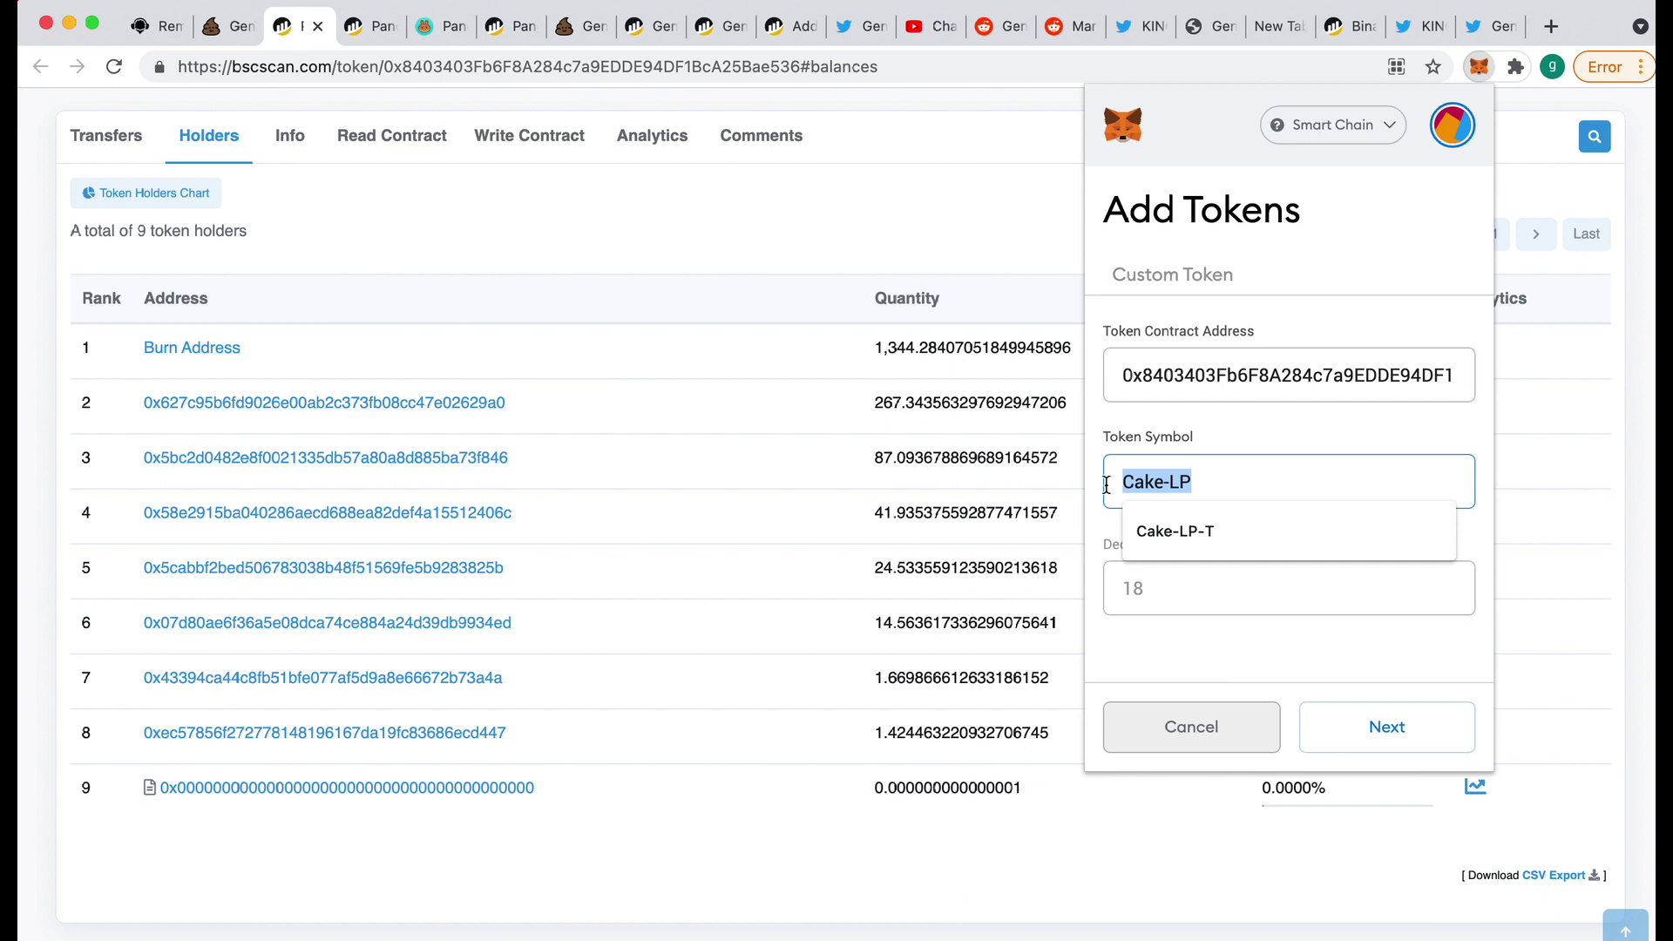
{"action": "type", "text": "GEN2_"}
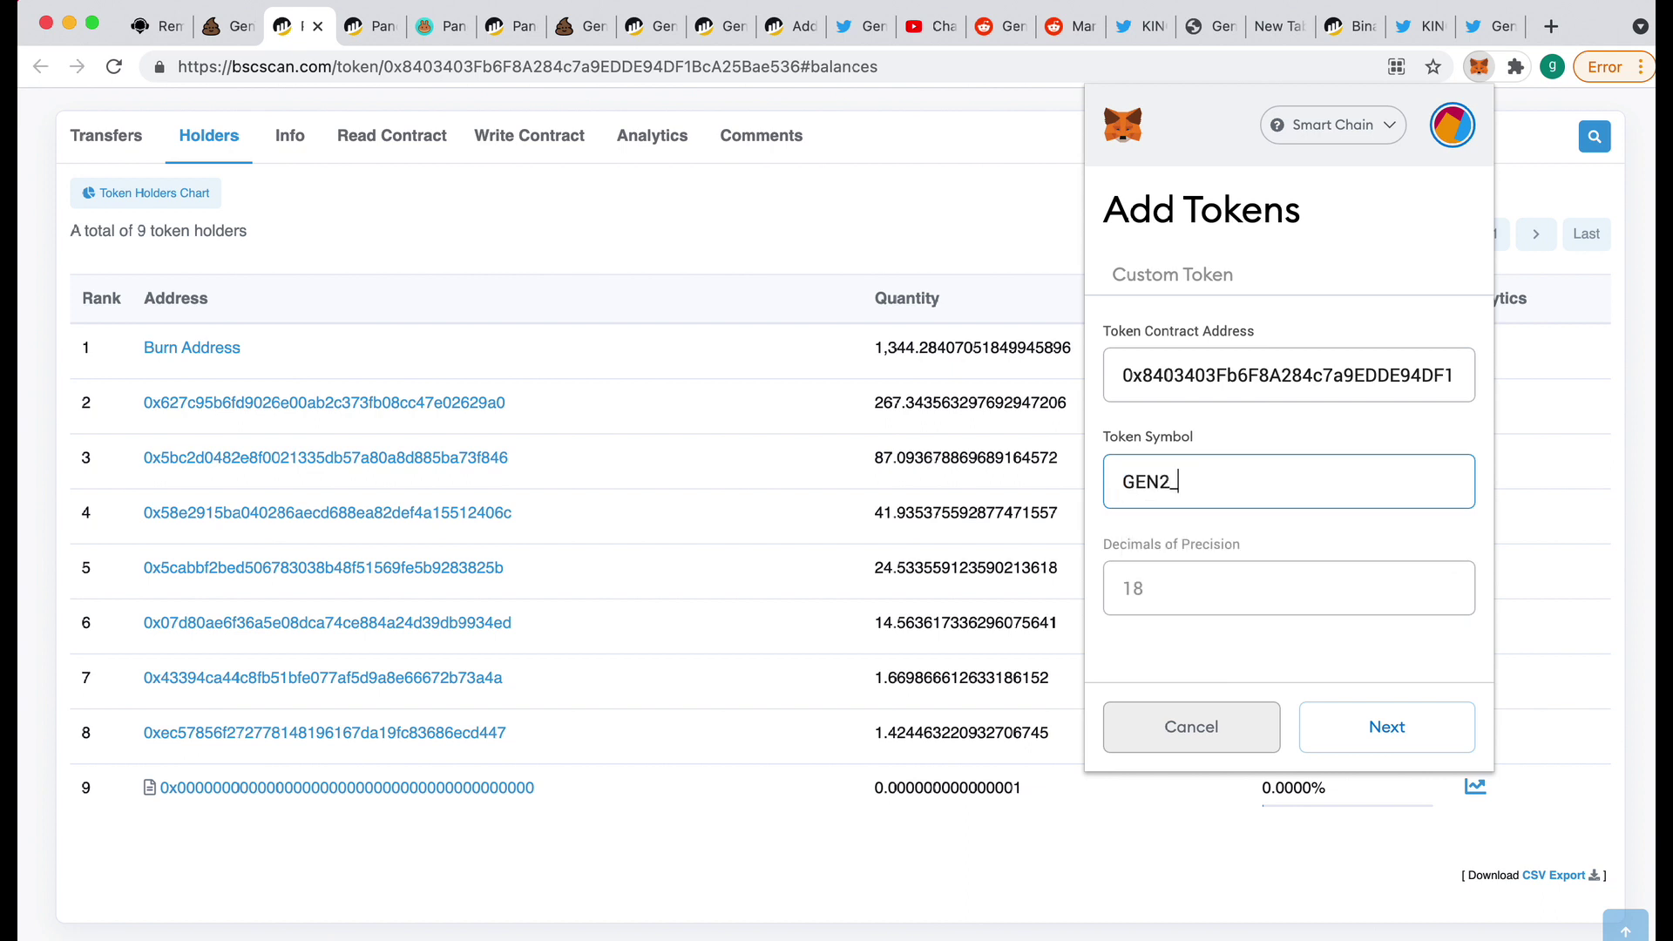
{"action": "type", "text": "LP"}
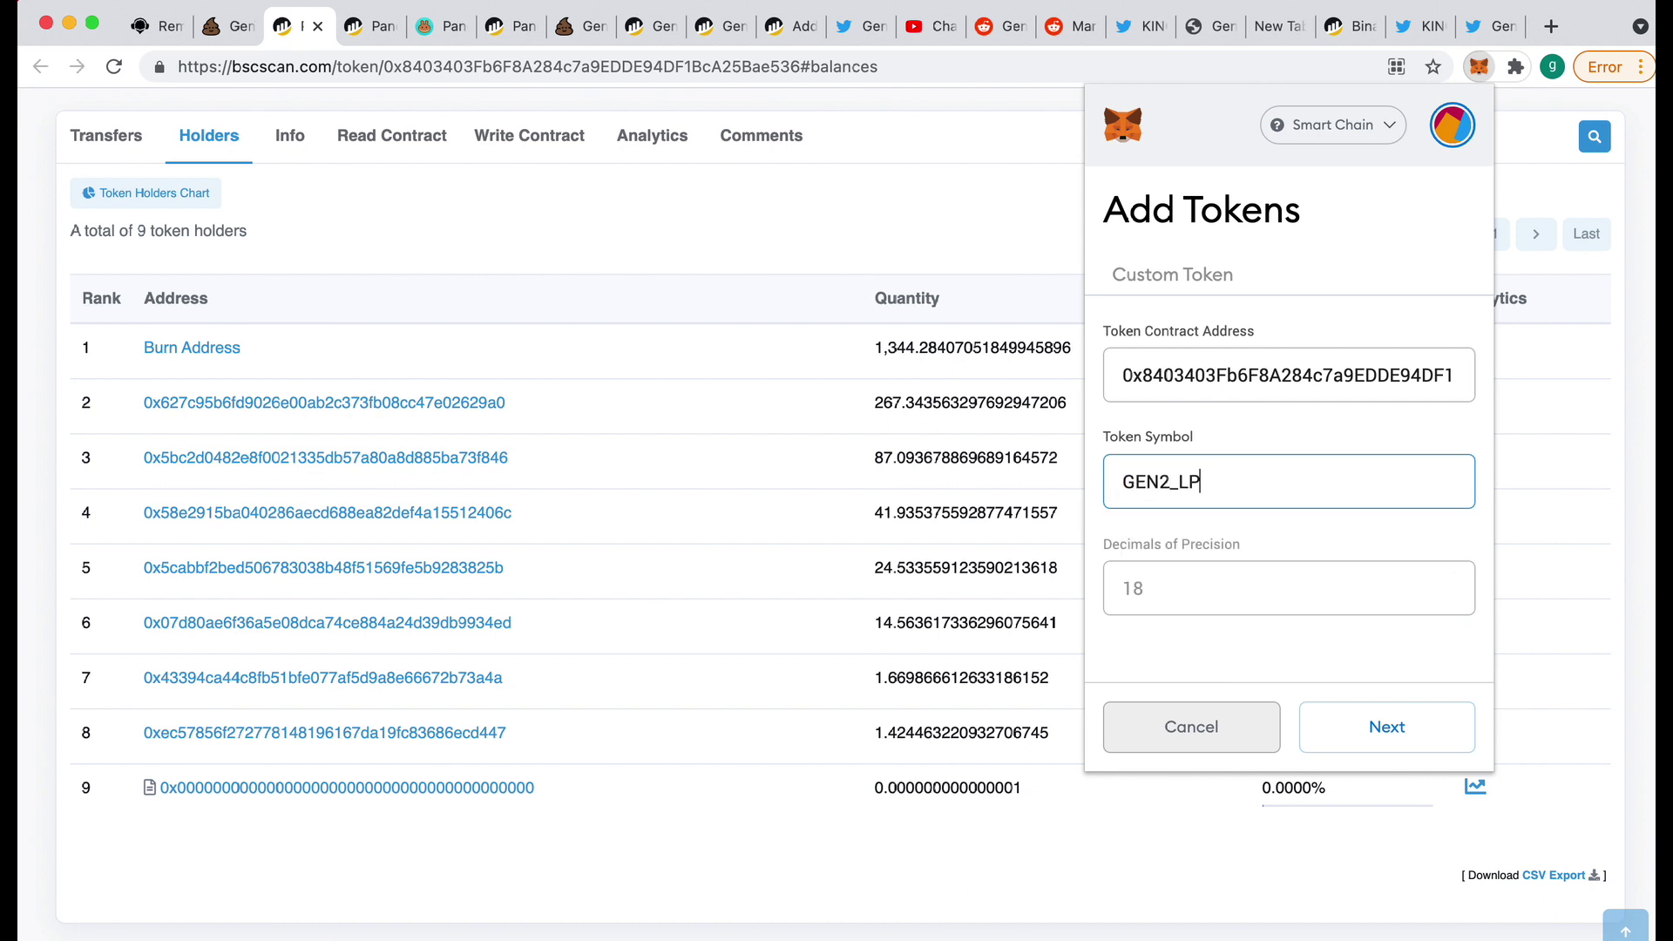
{"action": "left_click", "coordinate": [1383, 739]}
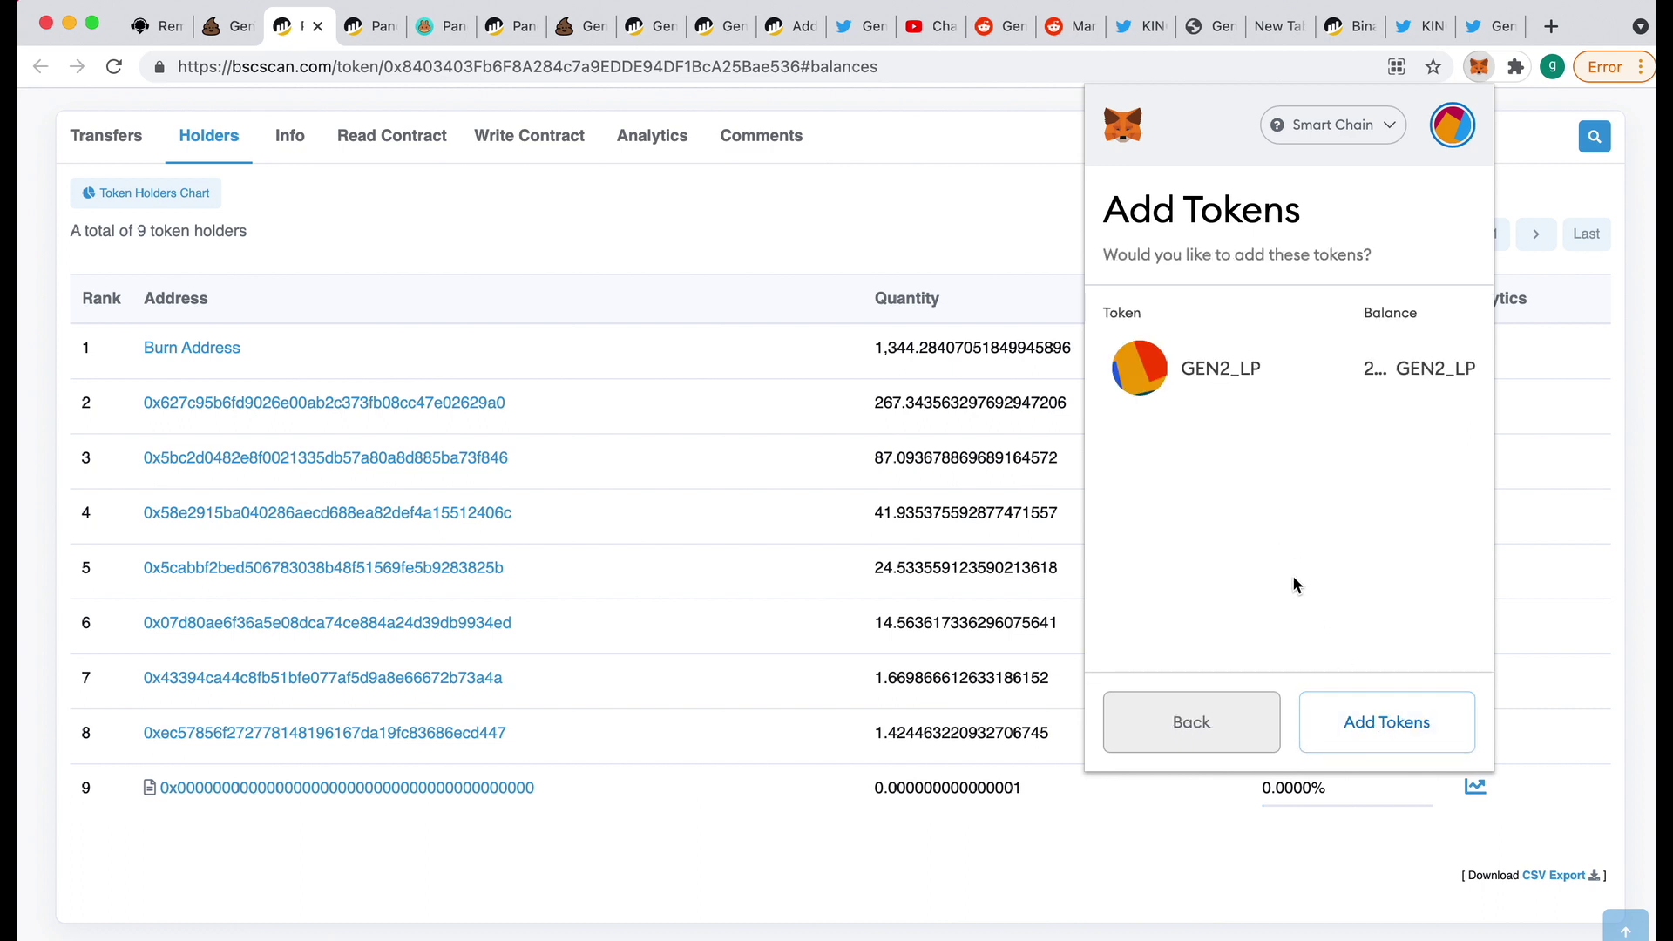
{"action": "left_click", "coordinate": [1366, 721]}
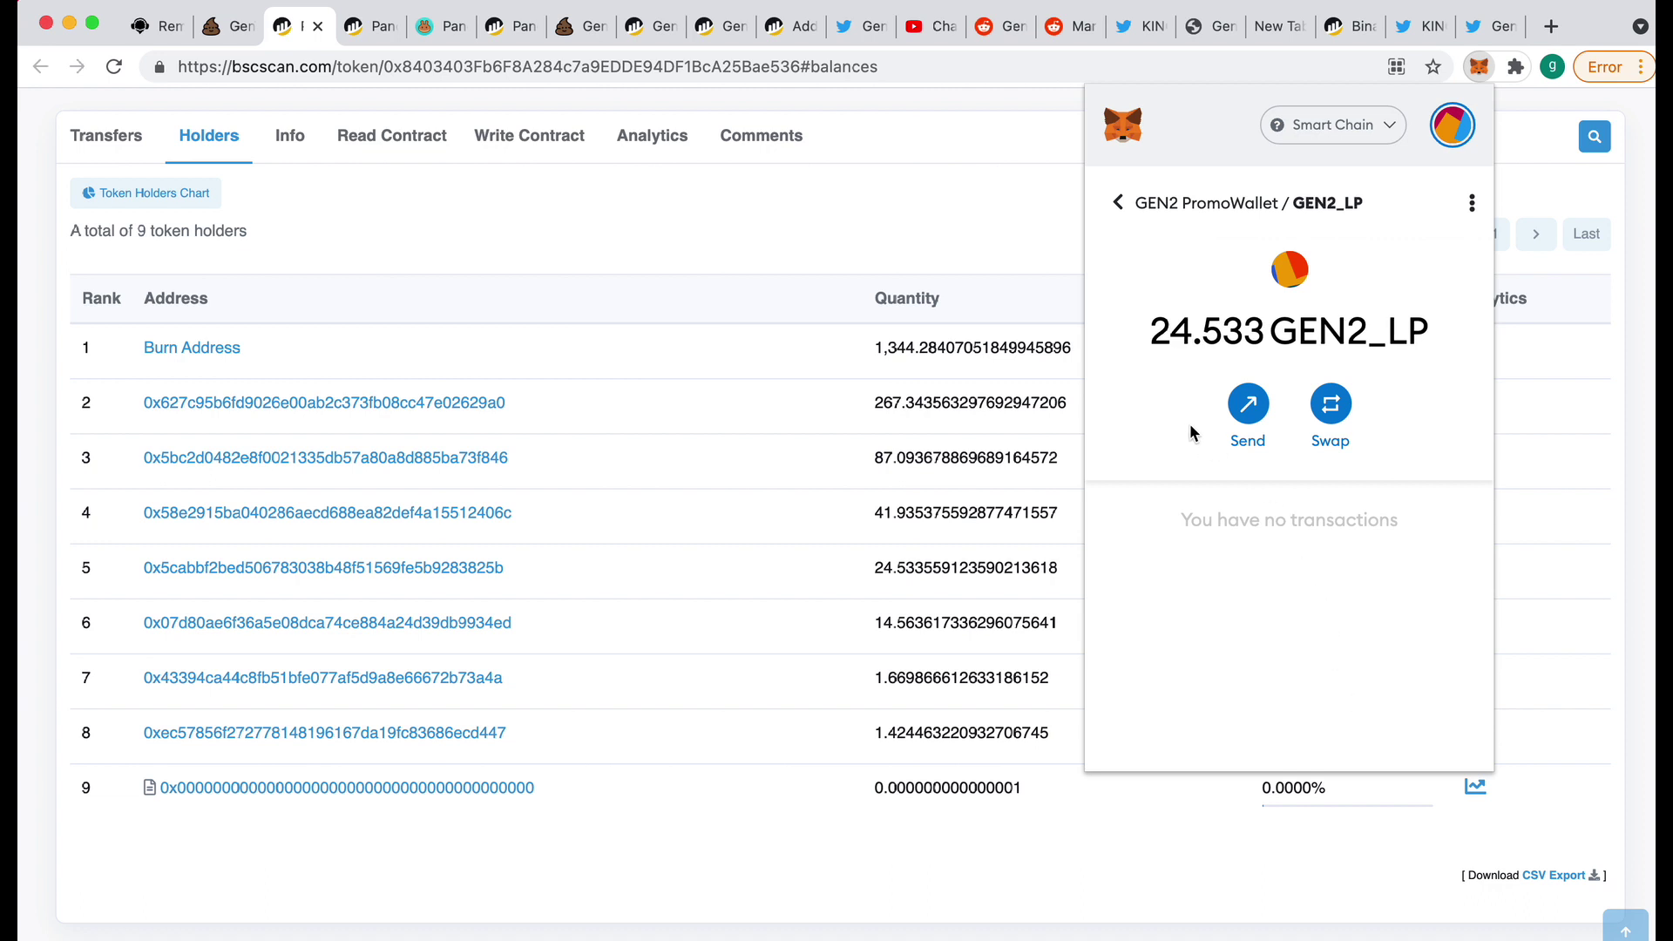
Step: View the recipient form for sending GEN2_LP, leave it, and inspect the burn address in the holders list
{"action": "left_click", "coordinate": [1248, 406]}
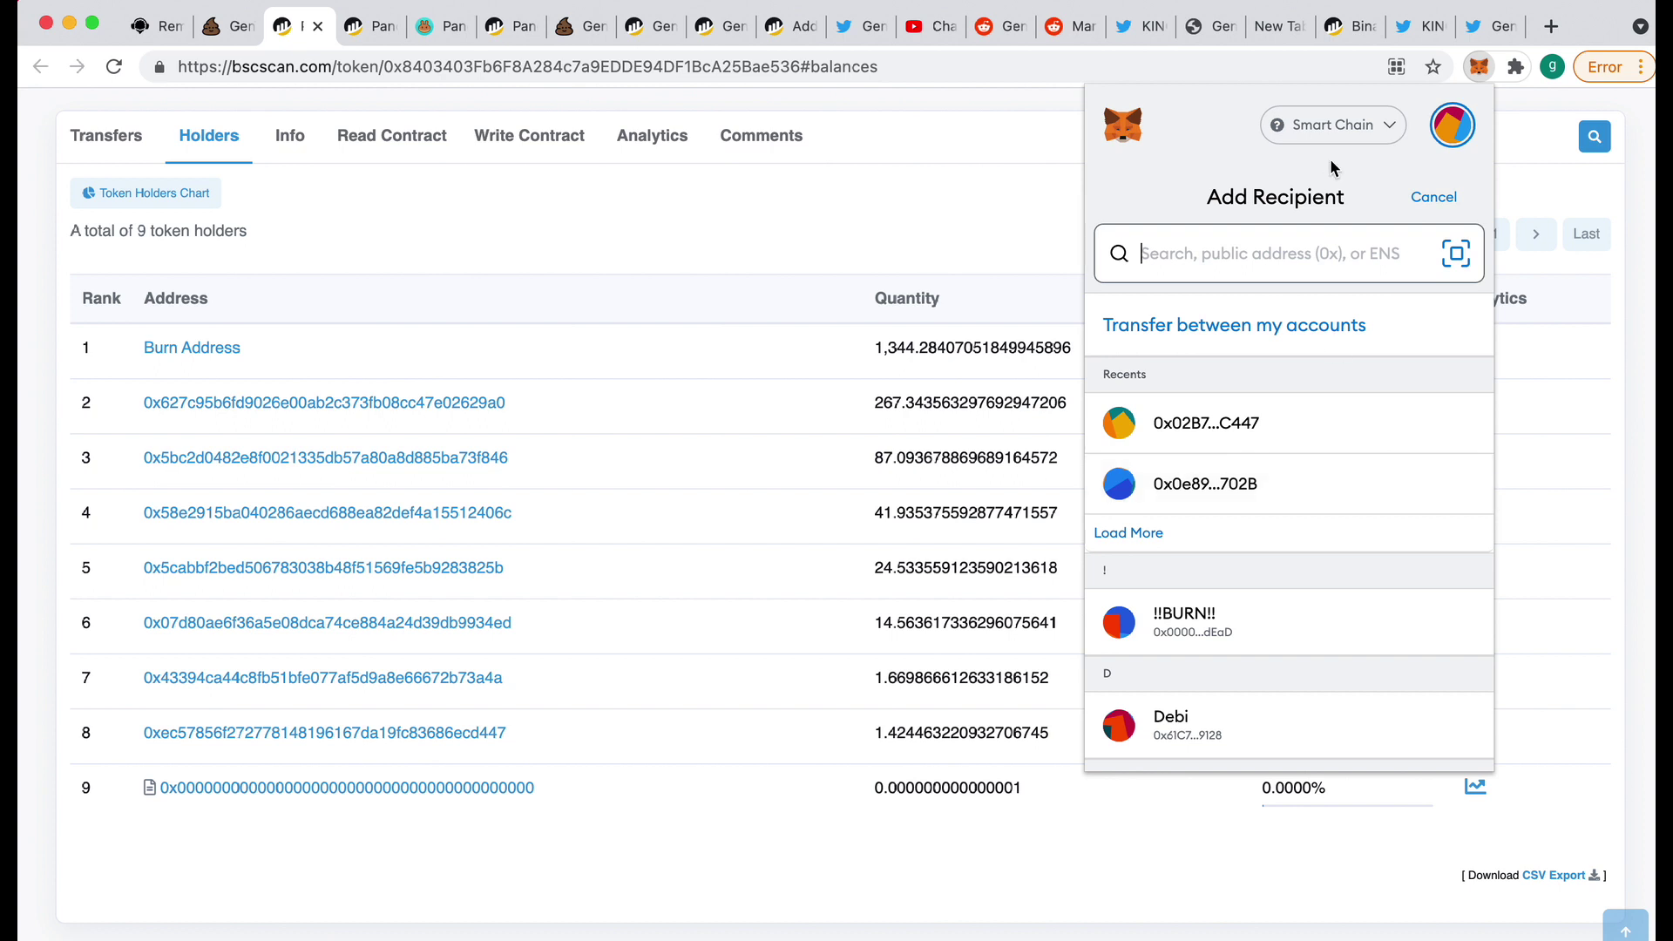
{"action": "left_click", "coordinate": [1011, 207]}
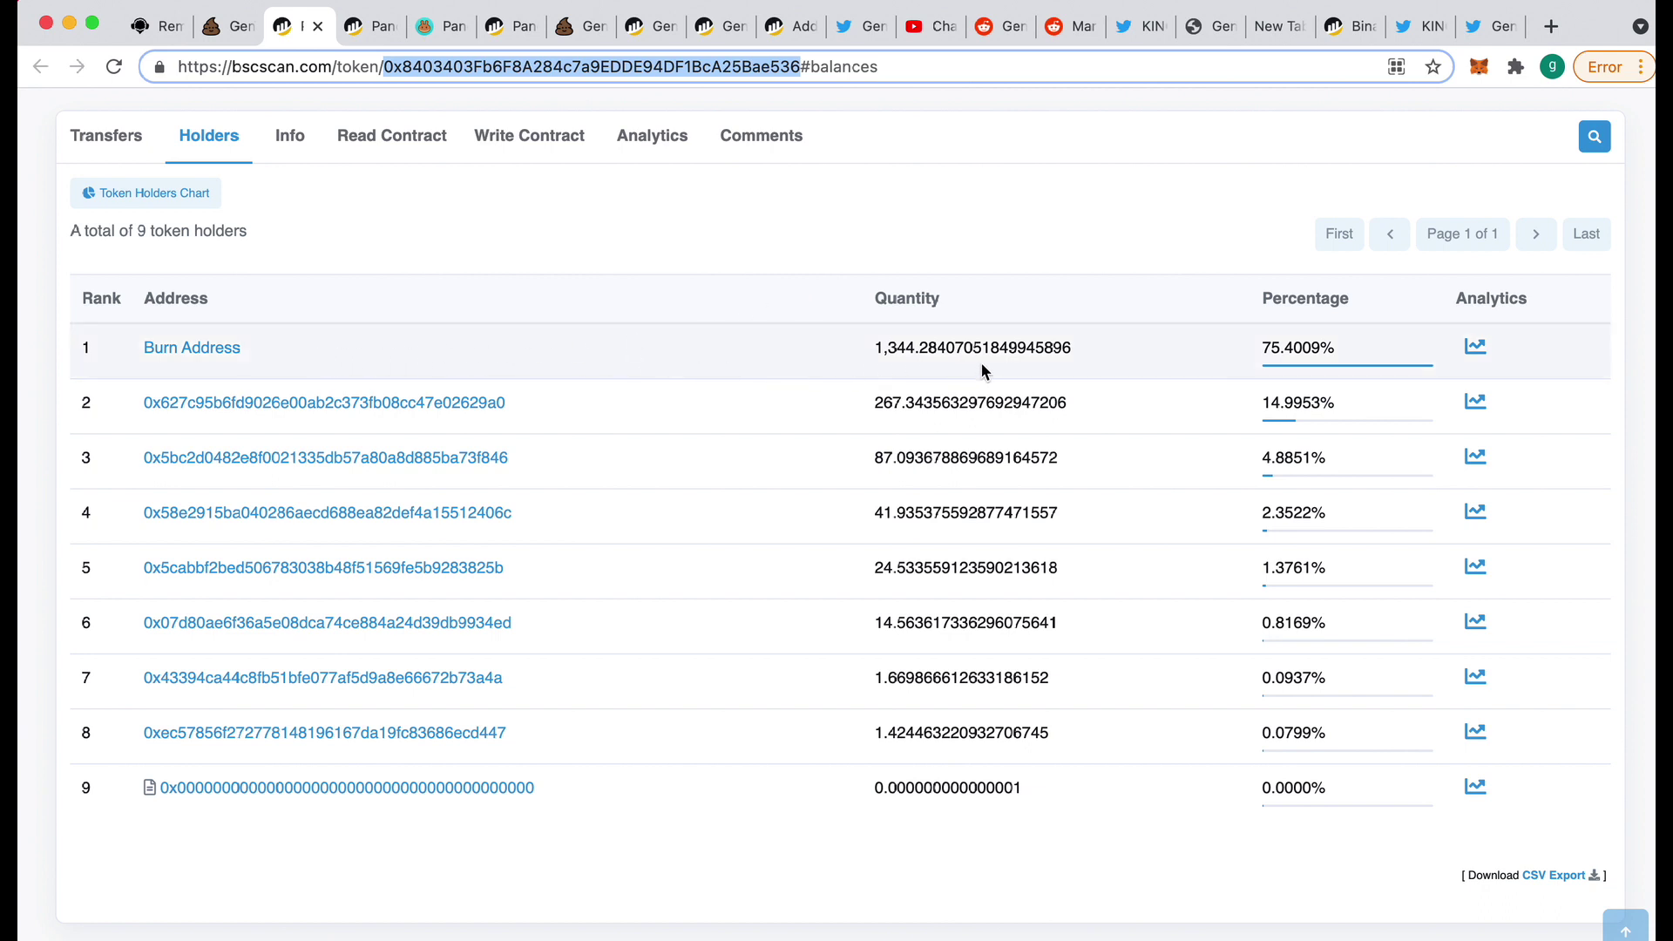
{"action": "mouse_move", "coordinate": [150, 347]}
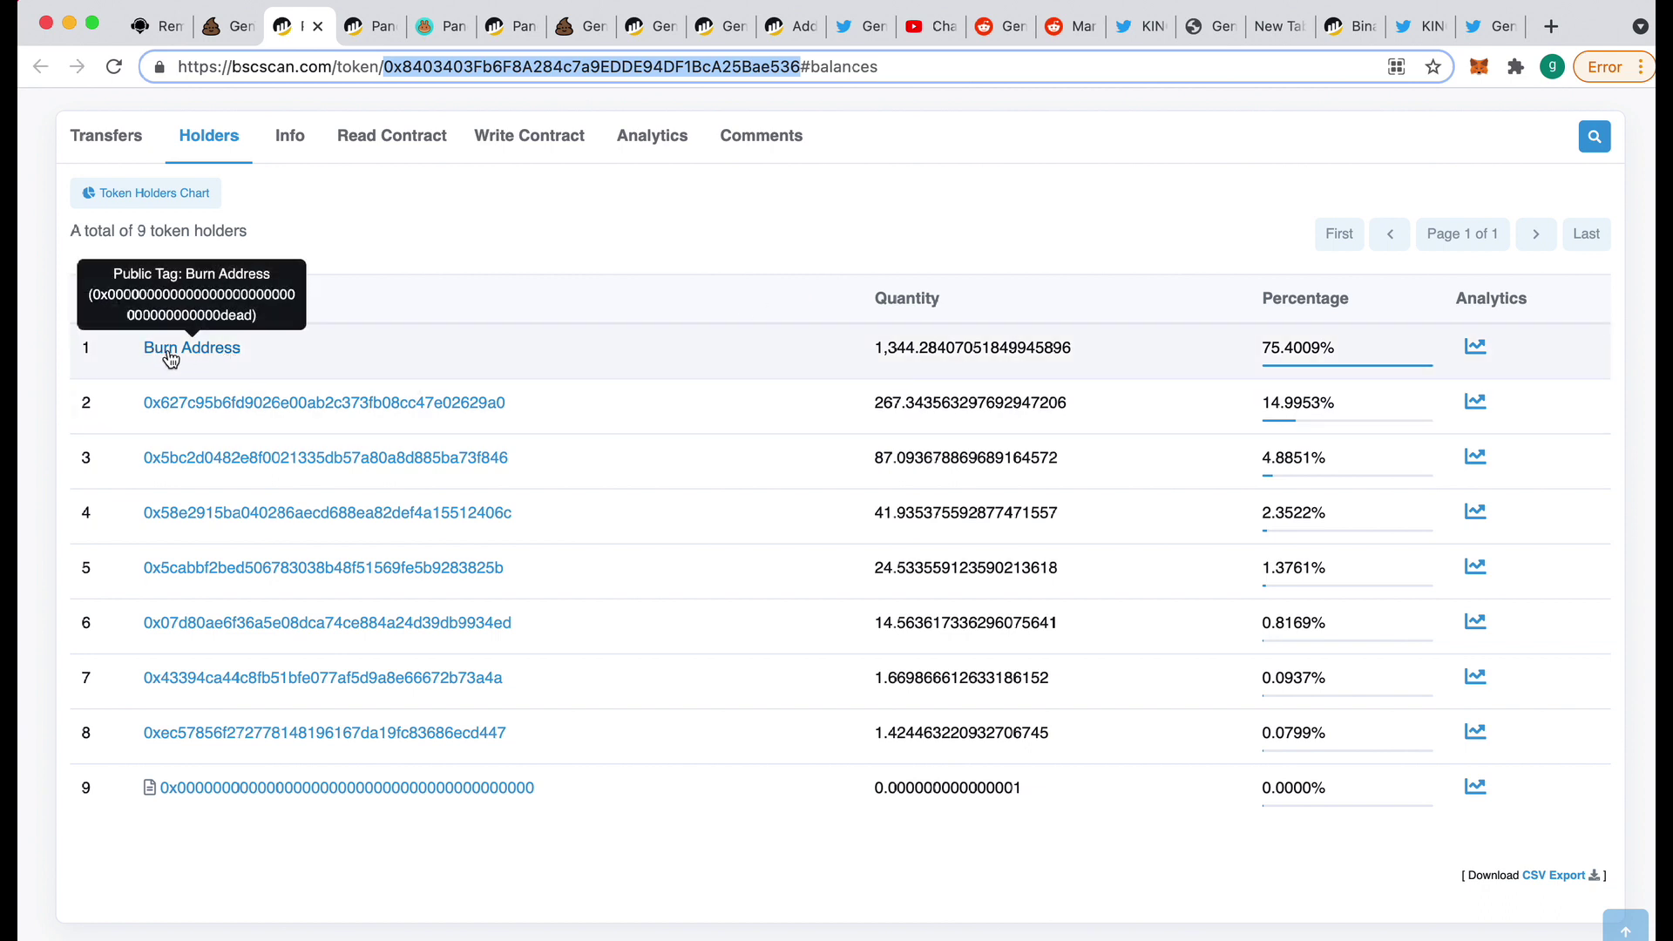
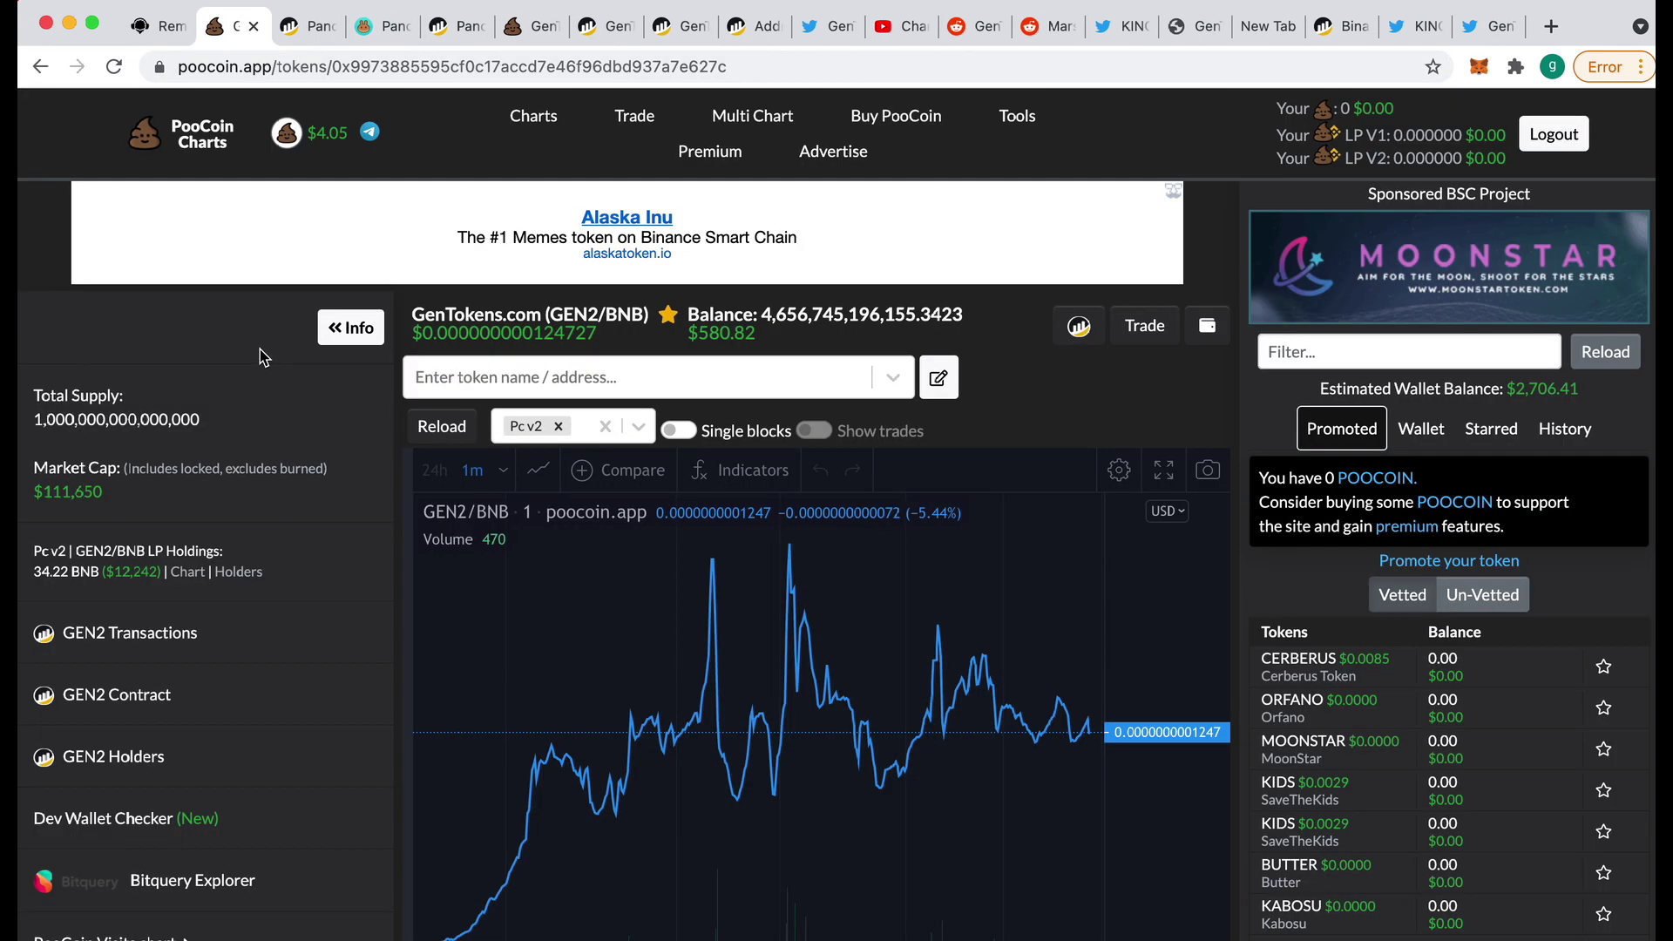
Step: Switch to PancakeSwap's list of the wallet's liquidity positions and check the form for importing an existing pool
{"action": "left_click", "coordinate": [384, 27]}
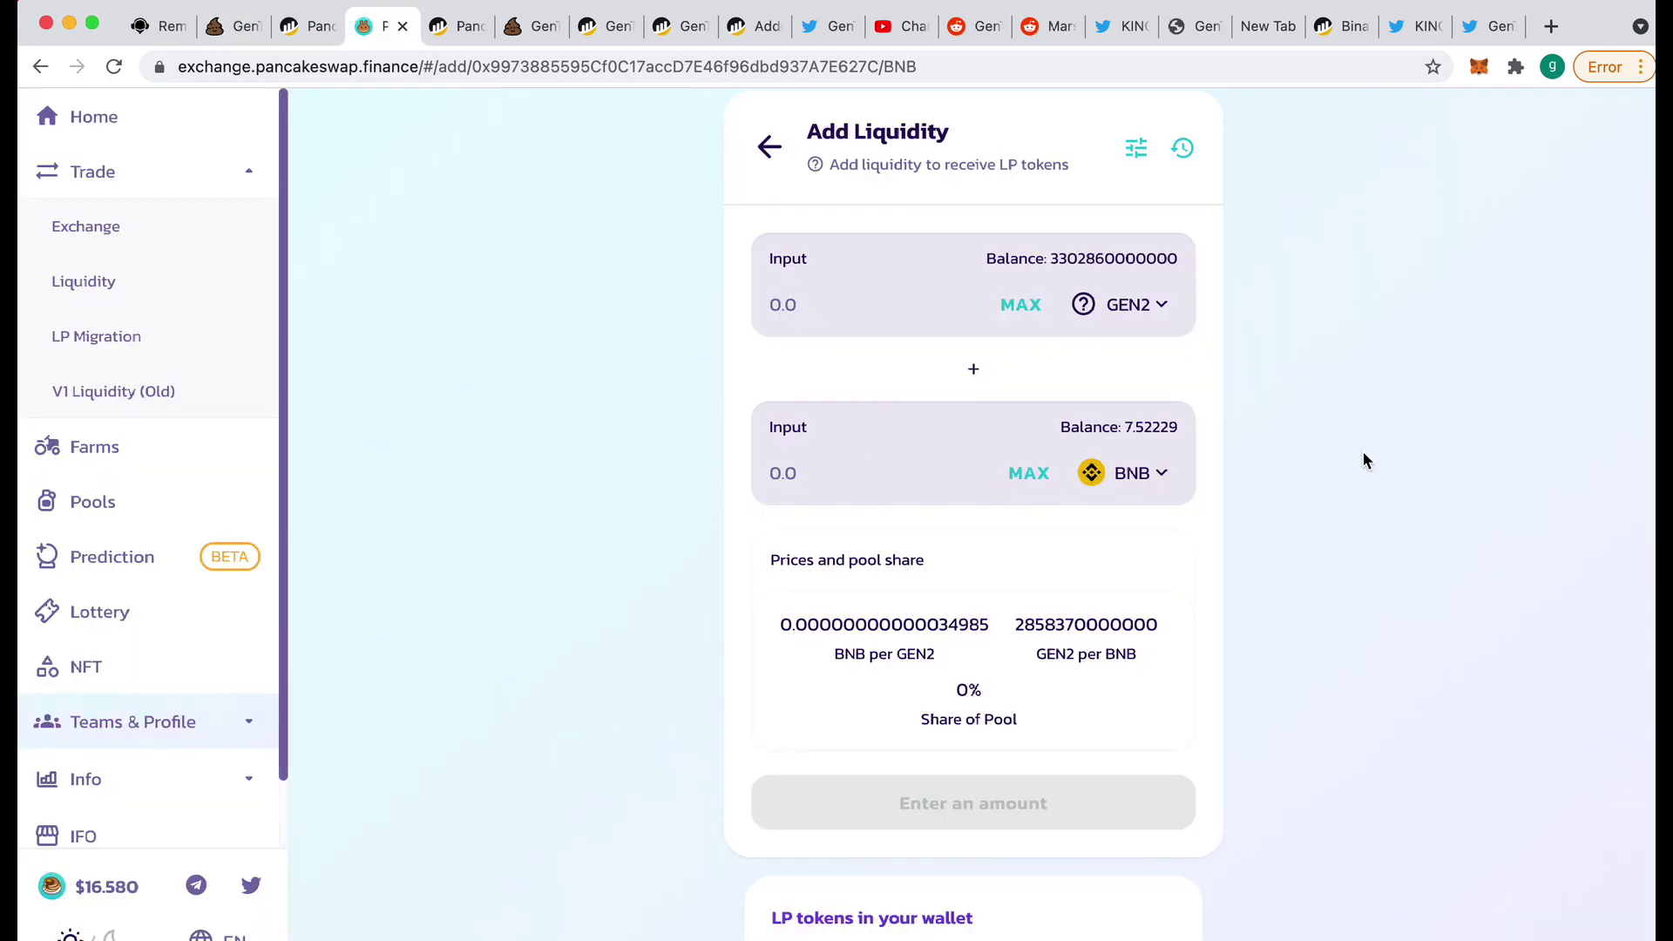
{"action": "left_click", "coordinate": [769, 146]}
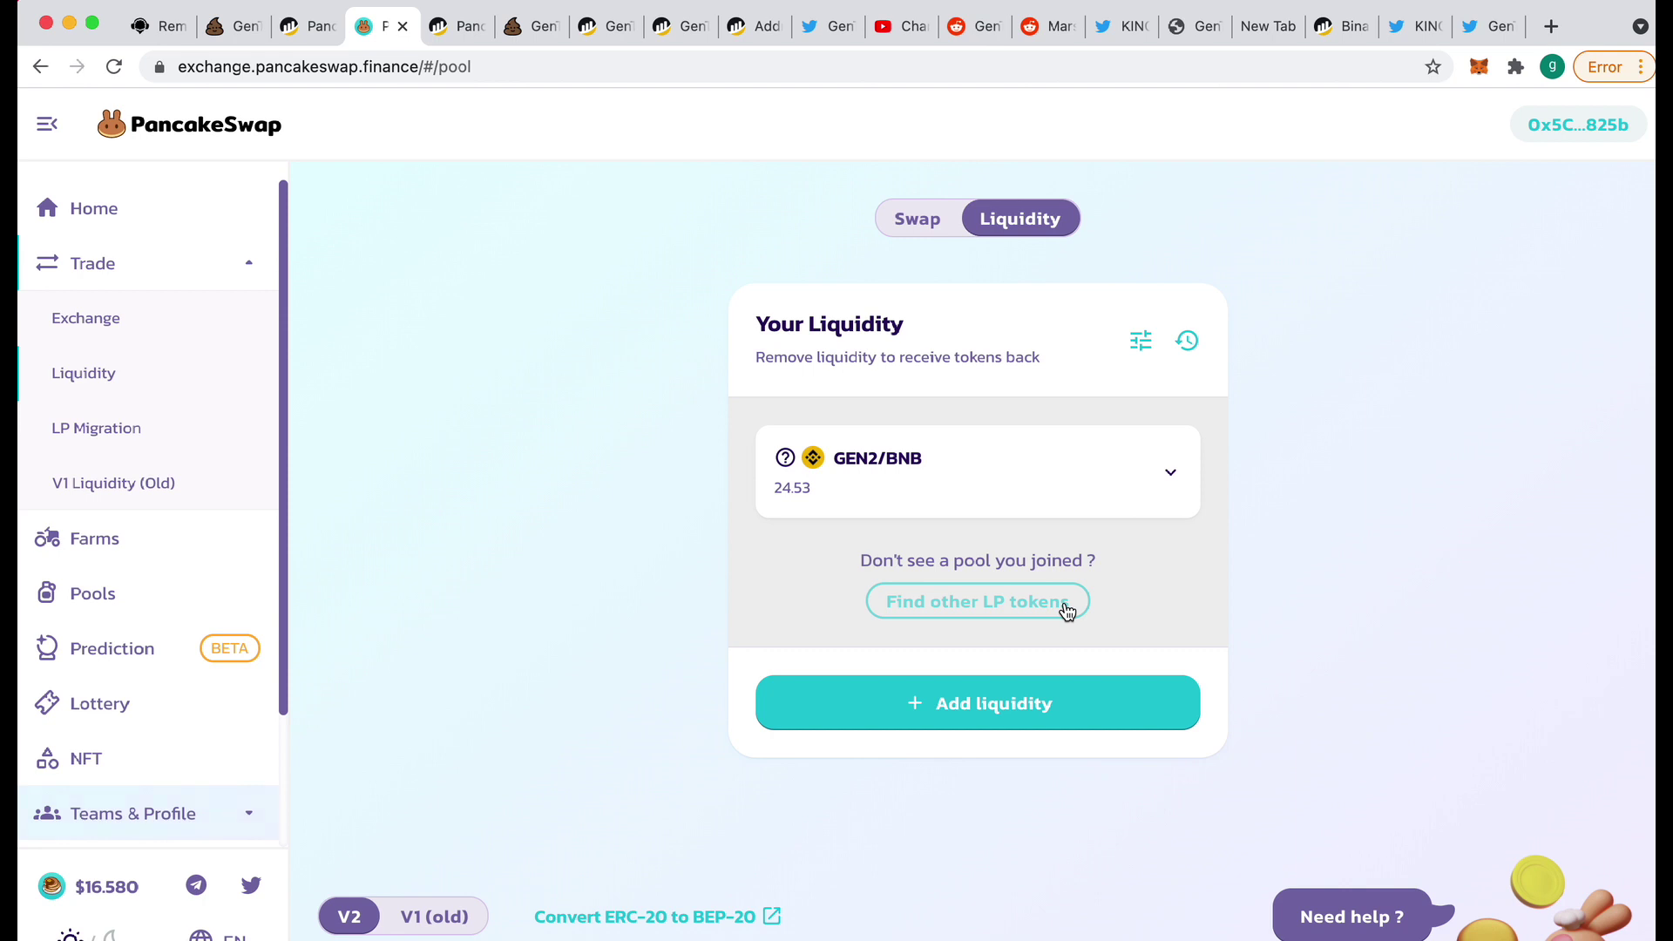
{"action": "left_click", "coordinate": [994, 606]}
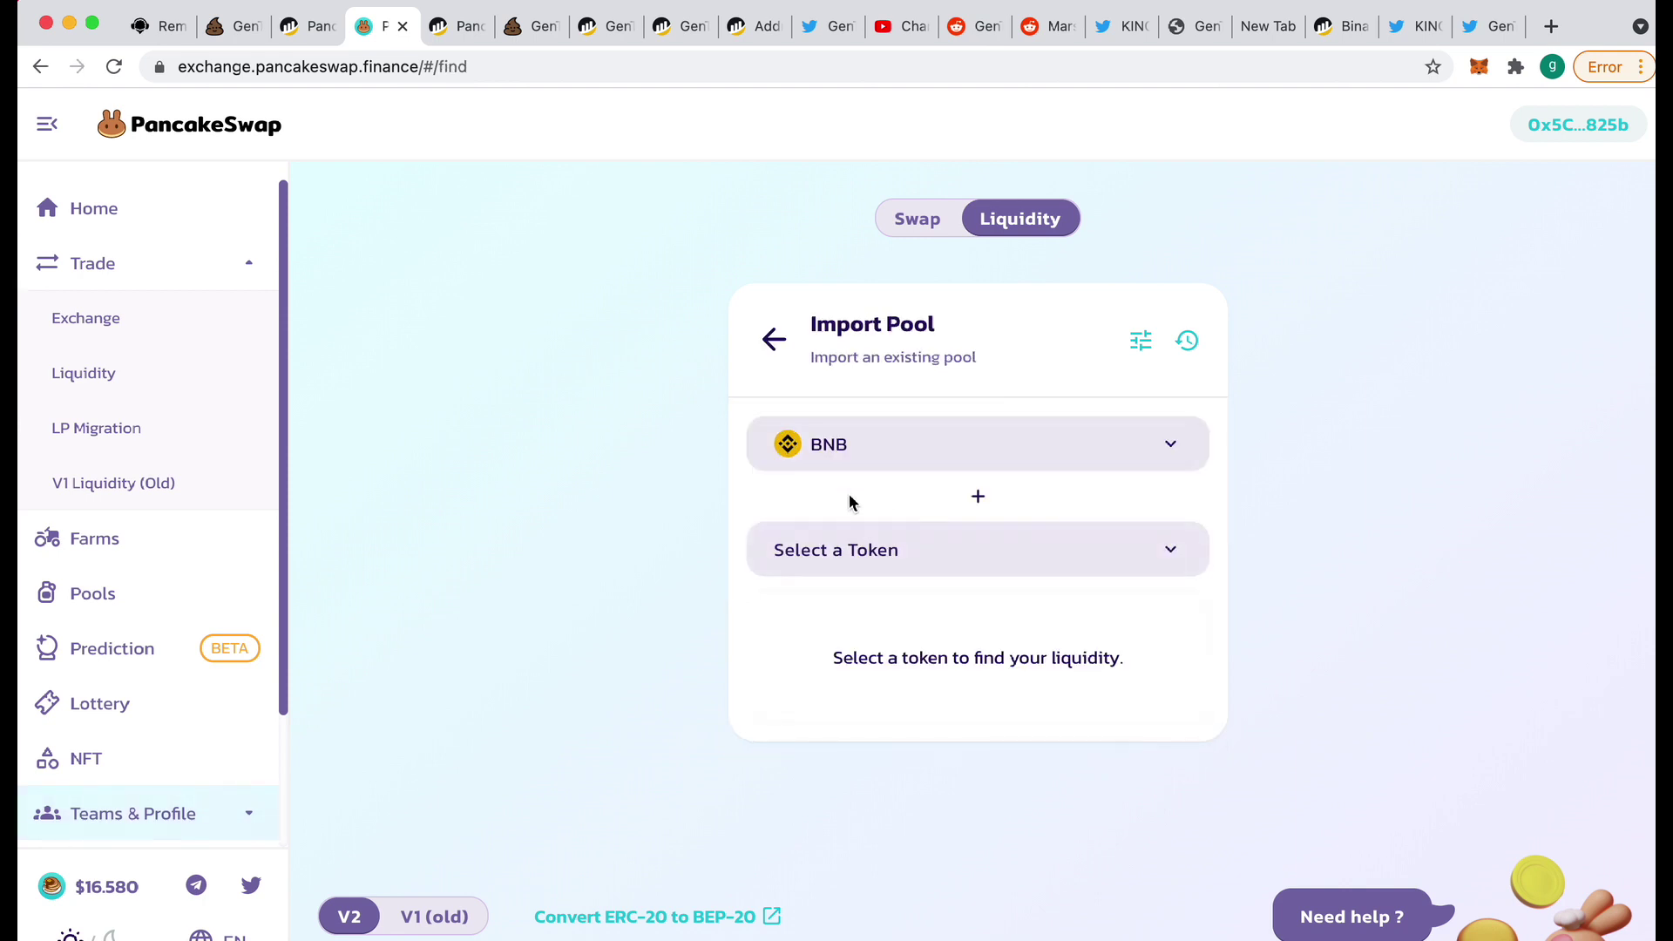
{"action": "left_click", "coordinate": [775, 340]}
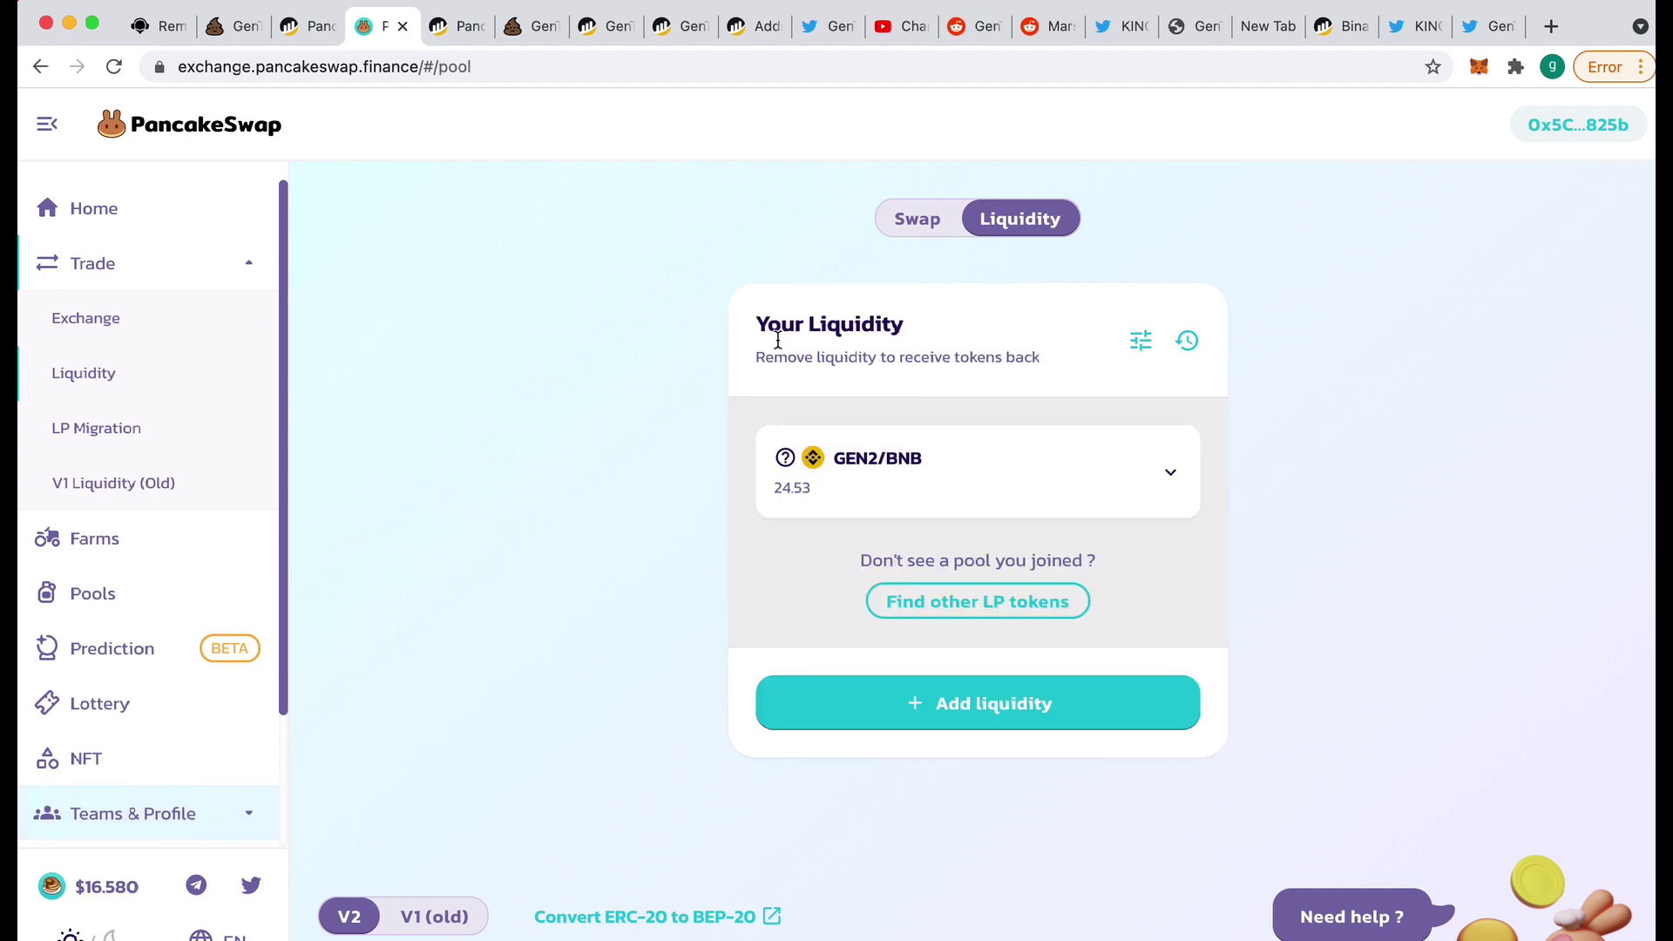
Step: Set up removal of 100% of the GEN2/BNB liquidity, switching the received token to WBNB and back to BNB
{"action": "left_click", "coordinate": [991, 482]}
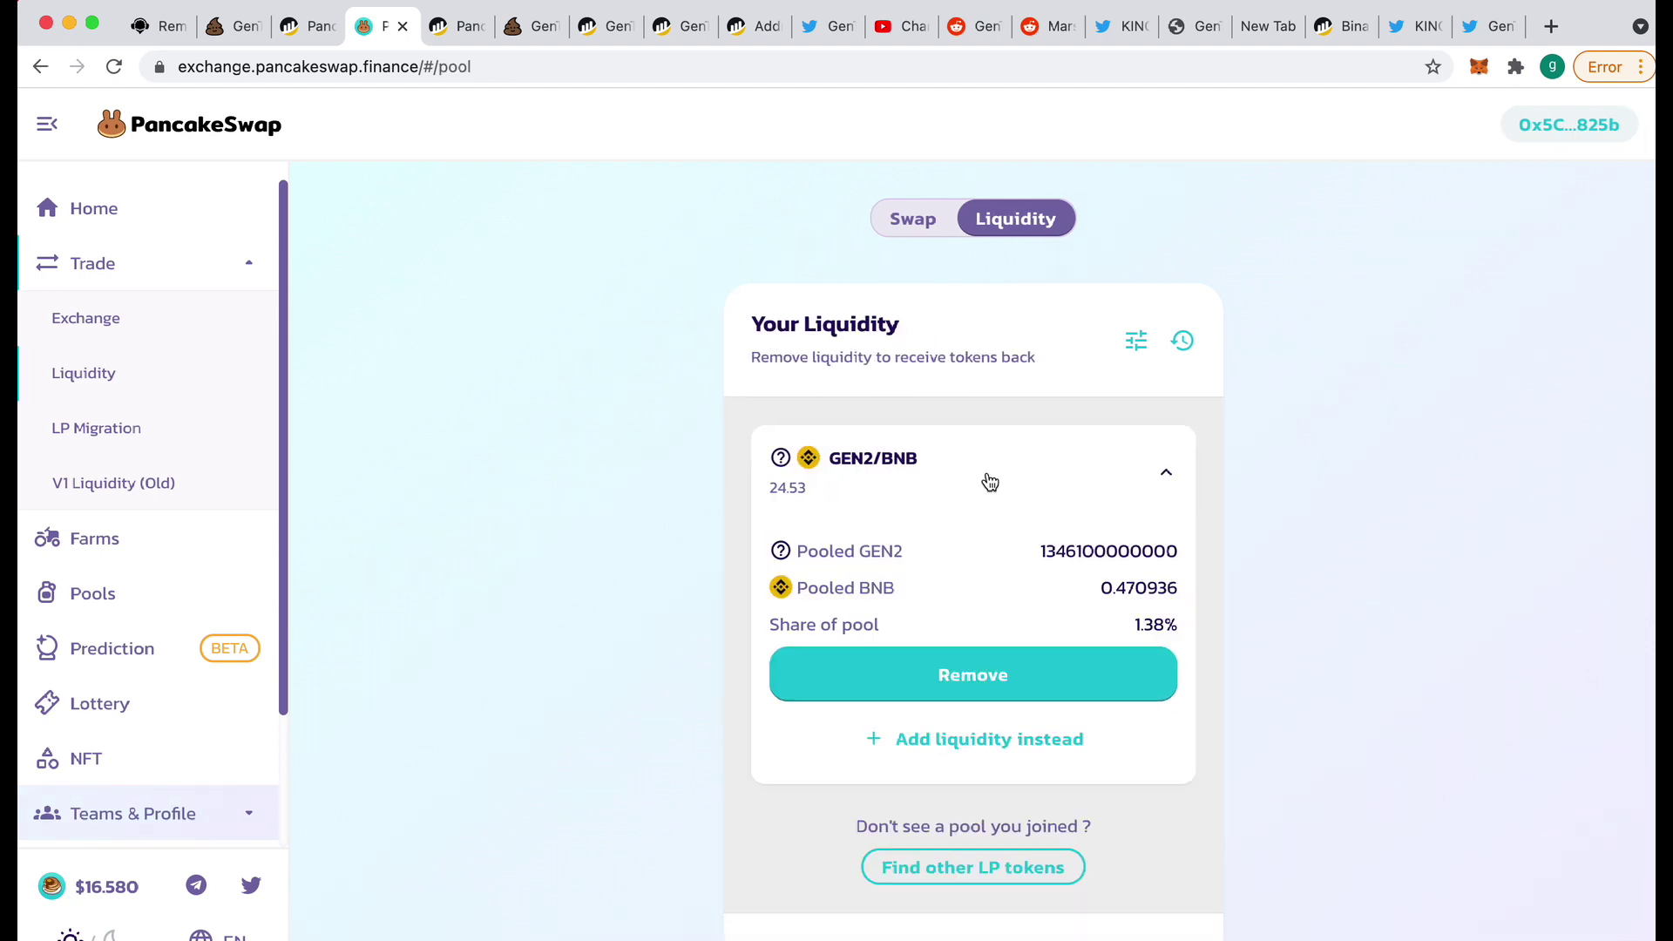
{"action": "left_click", "coordinate": [997, 675]}
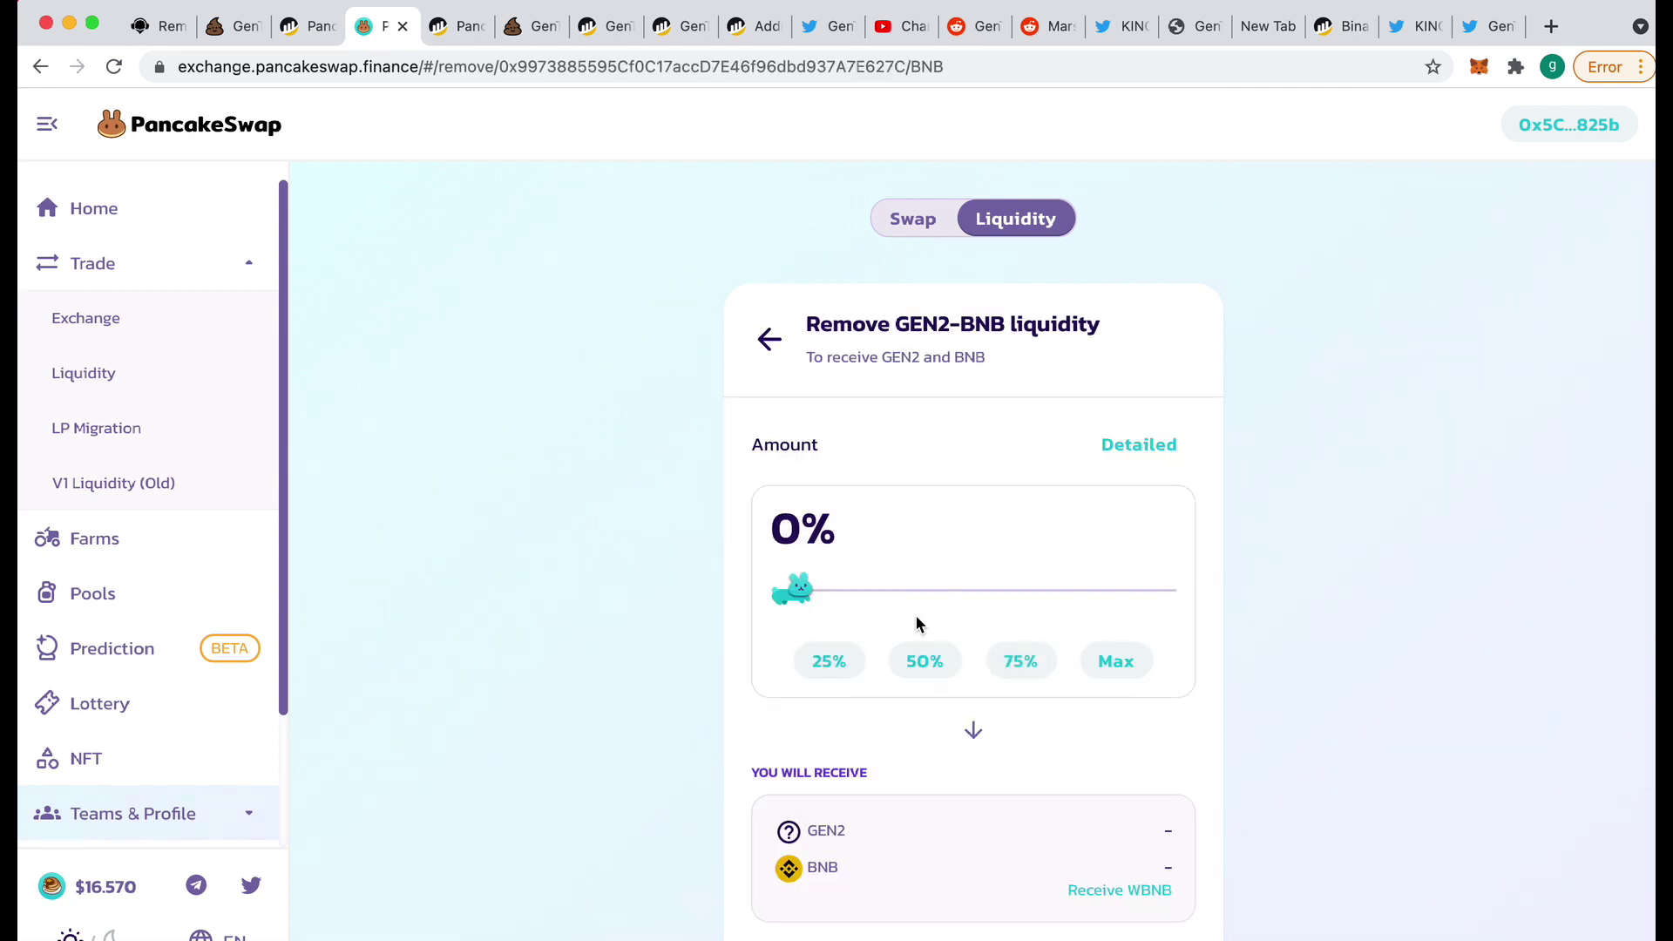
{"action": "left_click", "coordinate": [1127, 667]}
{"action": "scroll", "coordinate": [1321, 526], "scroll_direction": "down", "scroll_amount": 4}
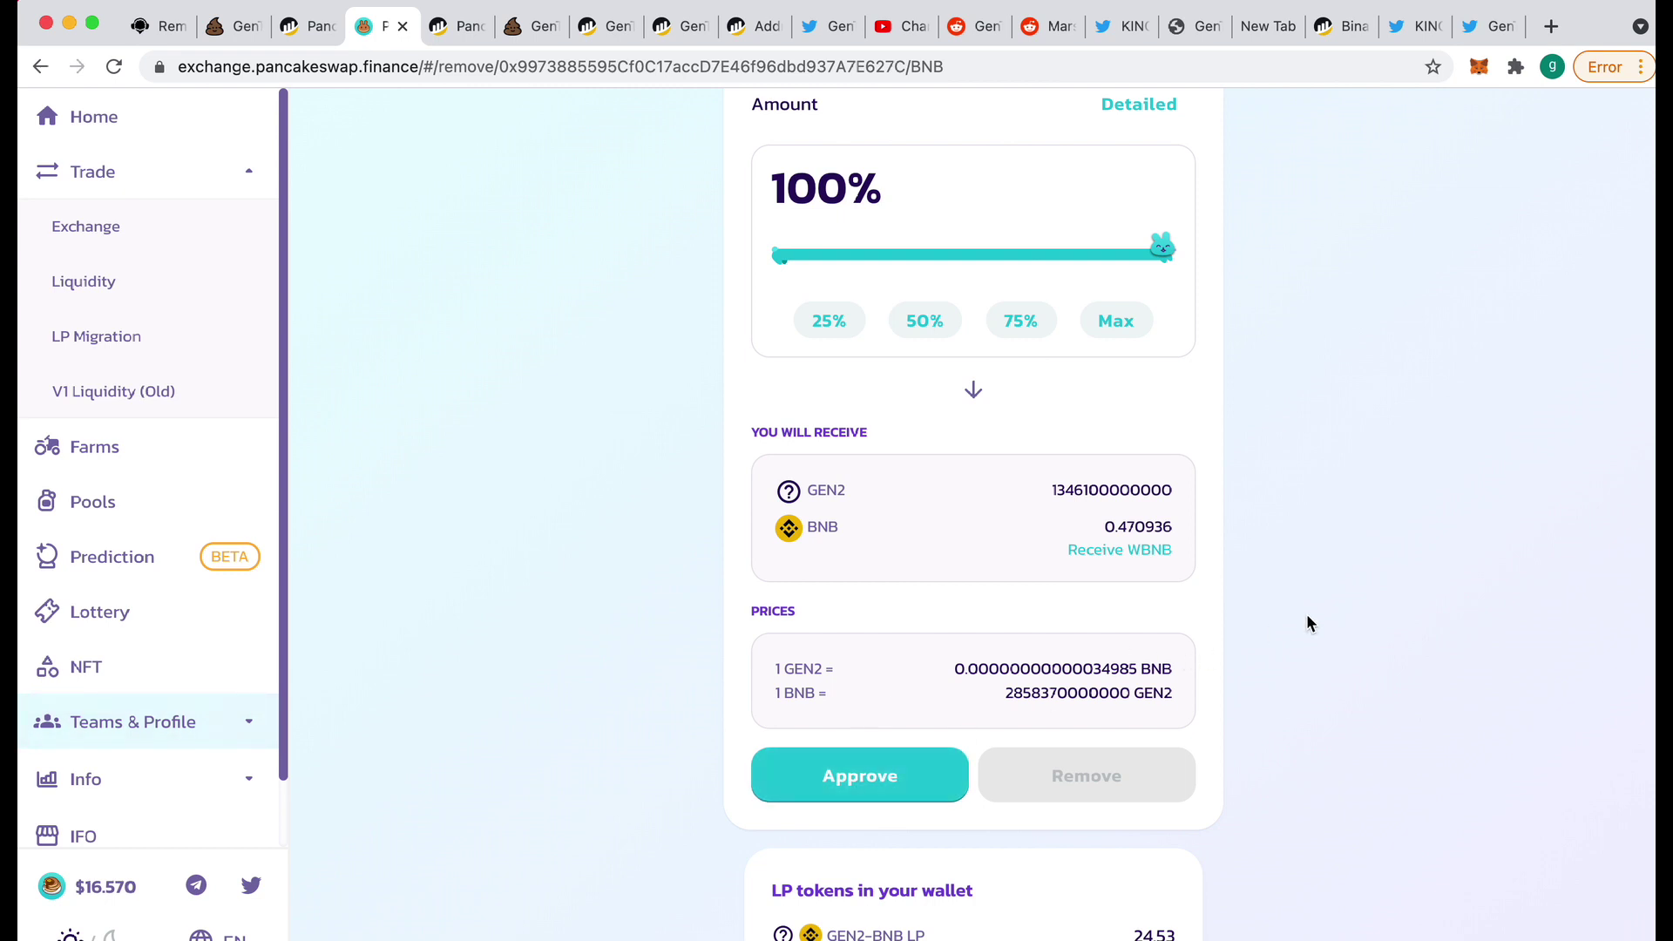
{"action": "left_click", "coordinate": [1164, 558]}
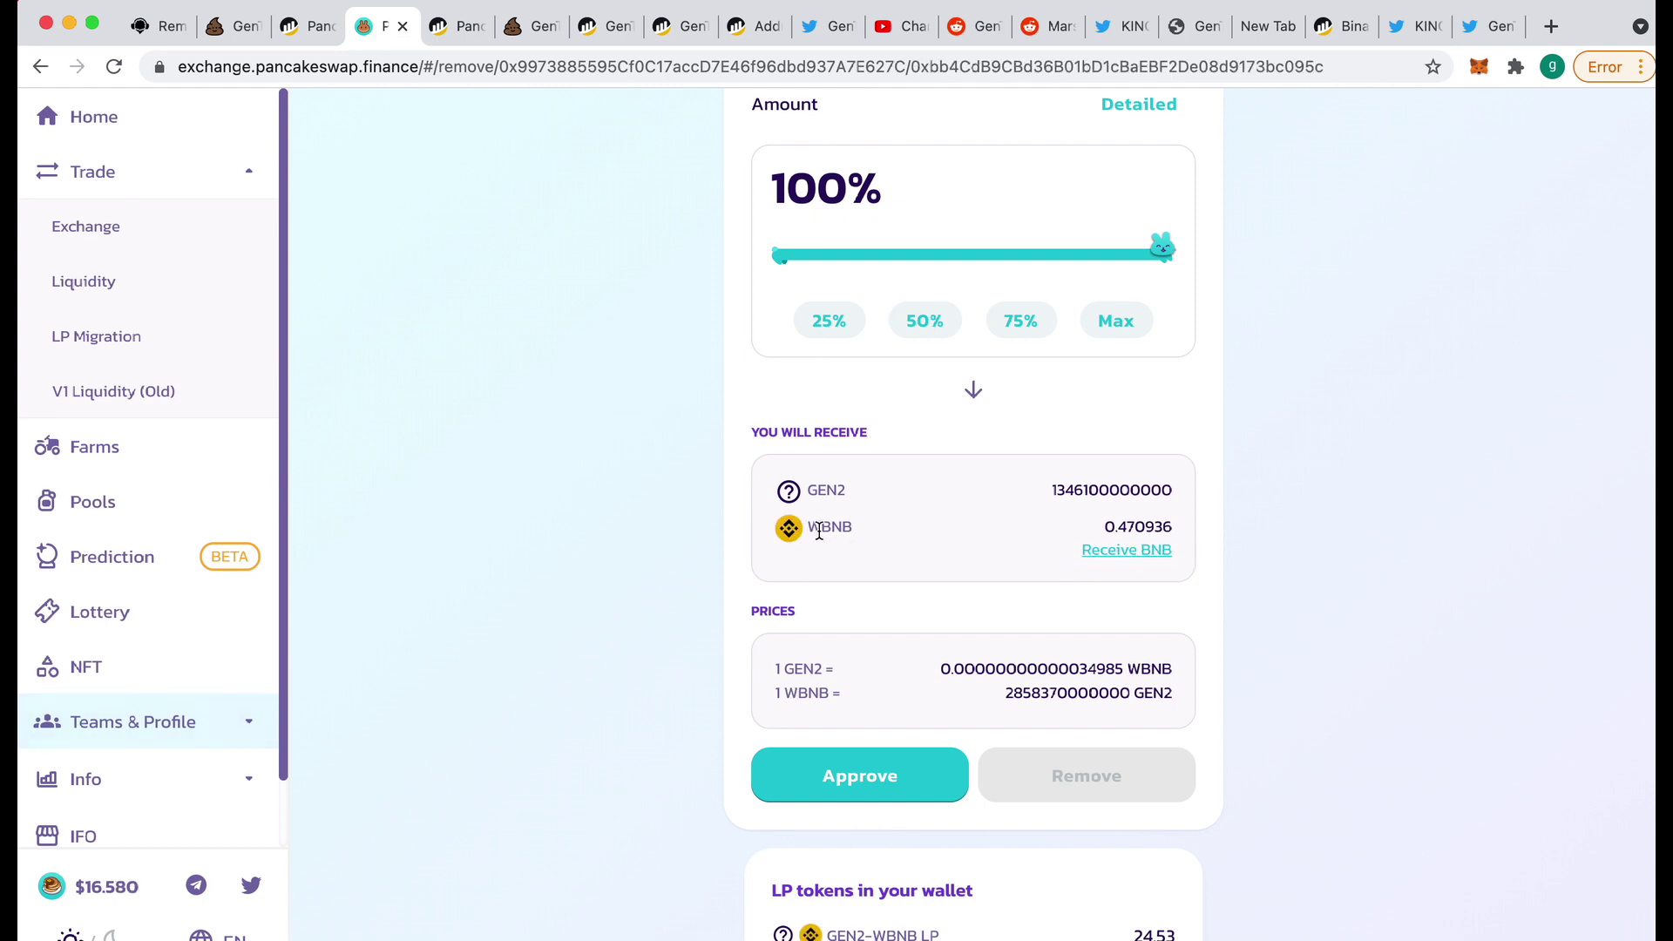
{"action": "left_click", "coordinate": [1126, 555]}
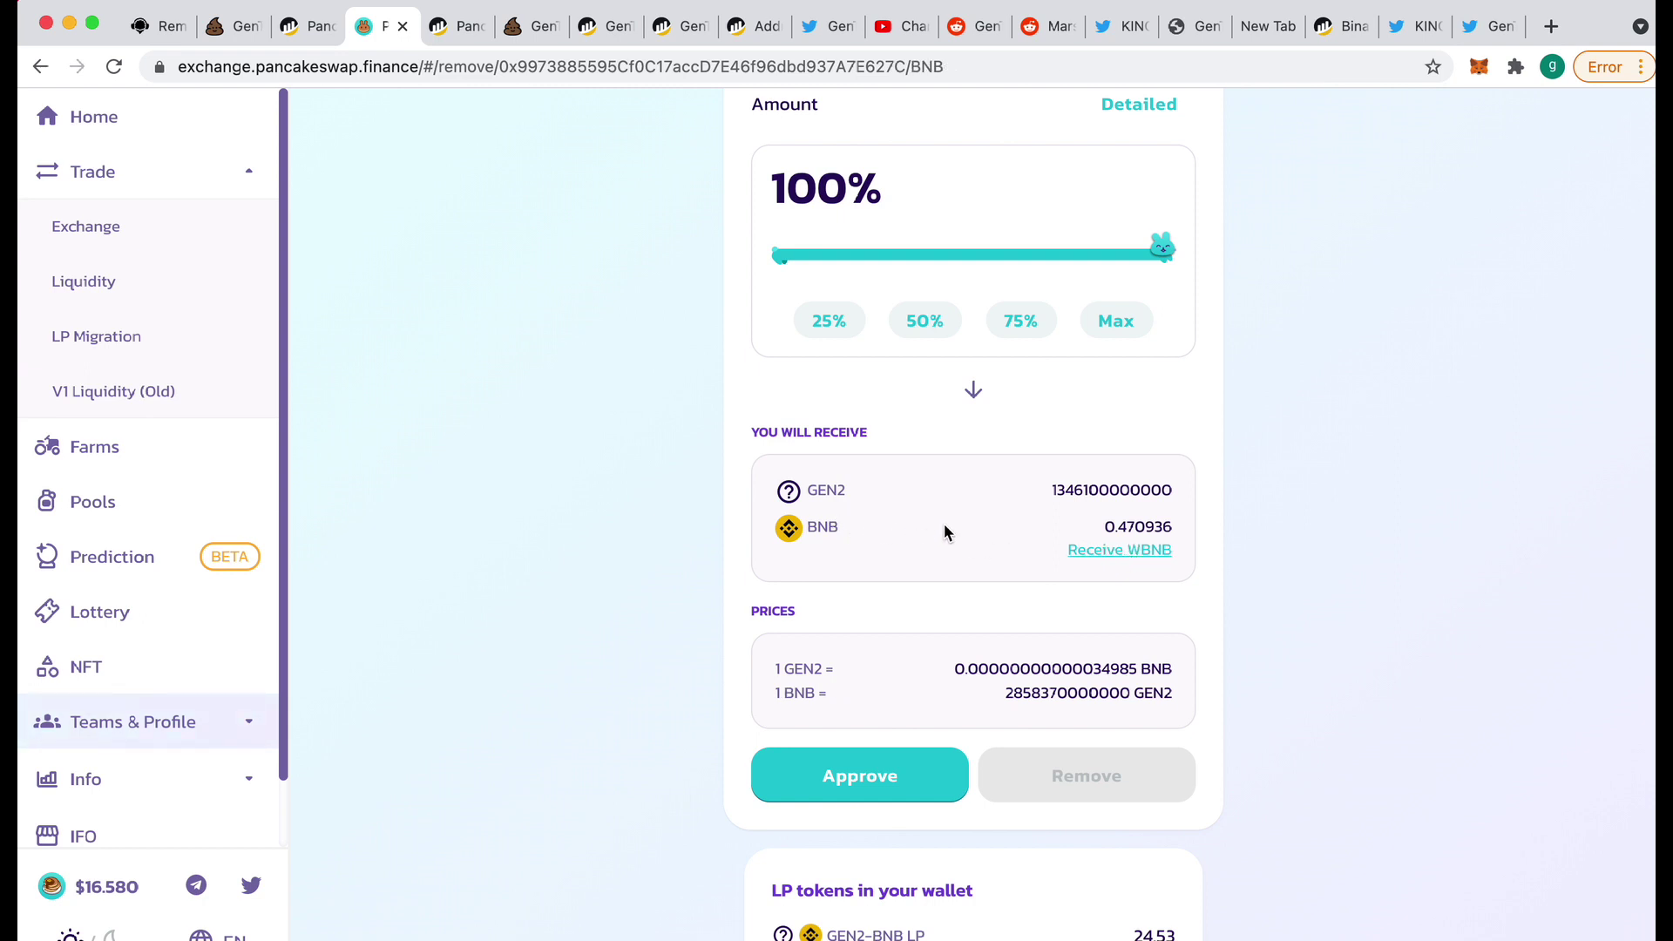
Step: Approve the LP token, try to remove the full liquidity as GEN2 and BNB, and reject the transaction in MetaMask
{"action": "left_click", "coordinate": [834, 773]}
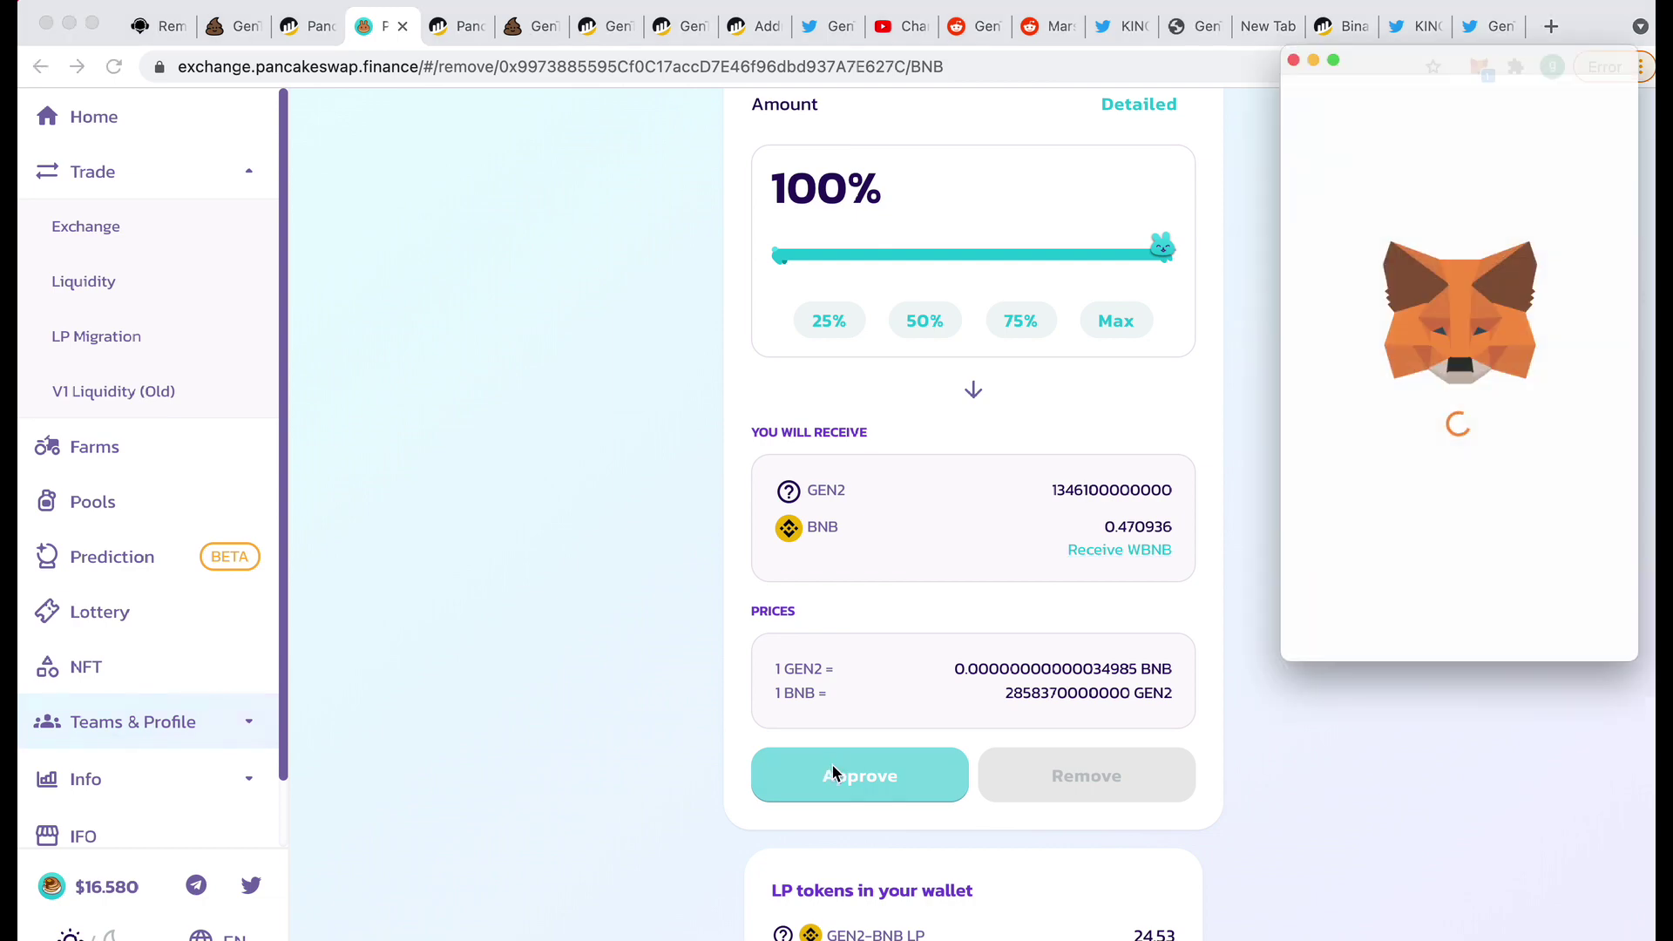
{"action": "left_click", "coordinate": [1536, 662]}
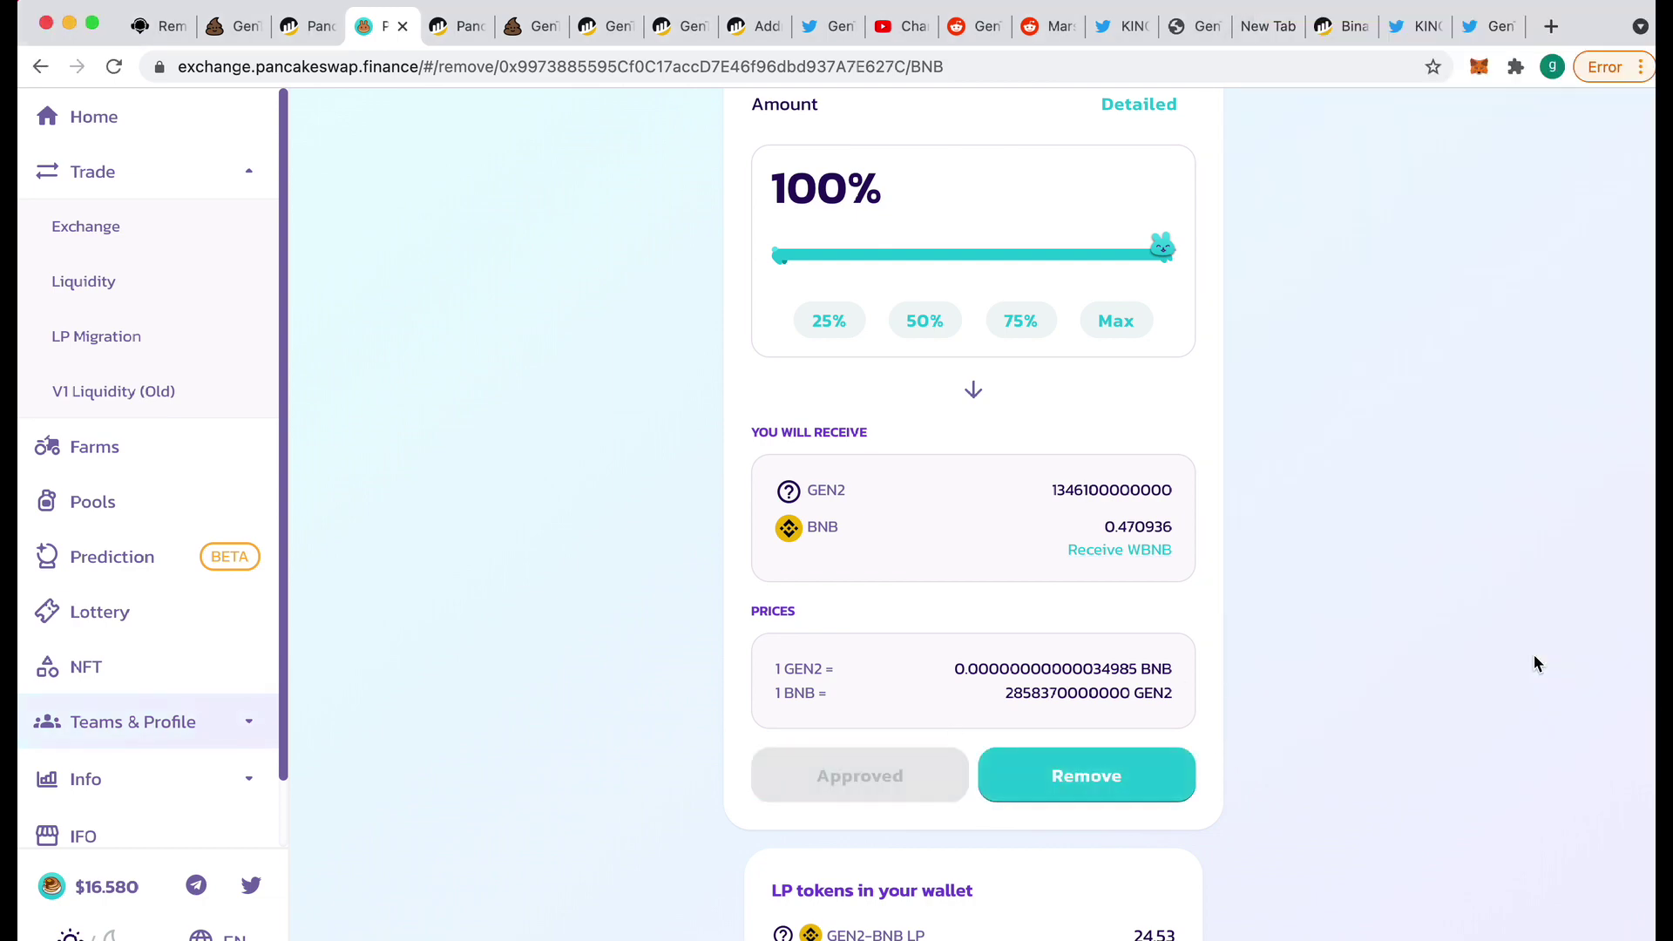
{"action": "left_click", "coordinate": [1159, 774]}
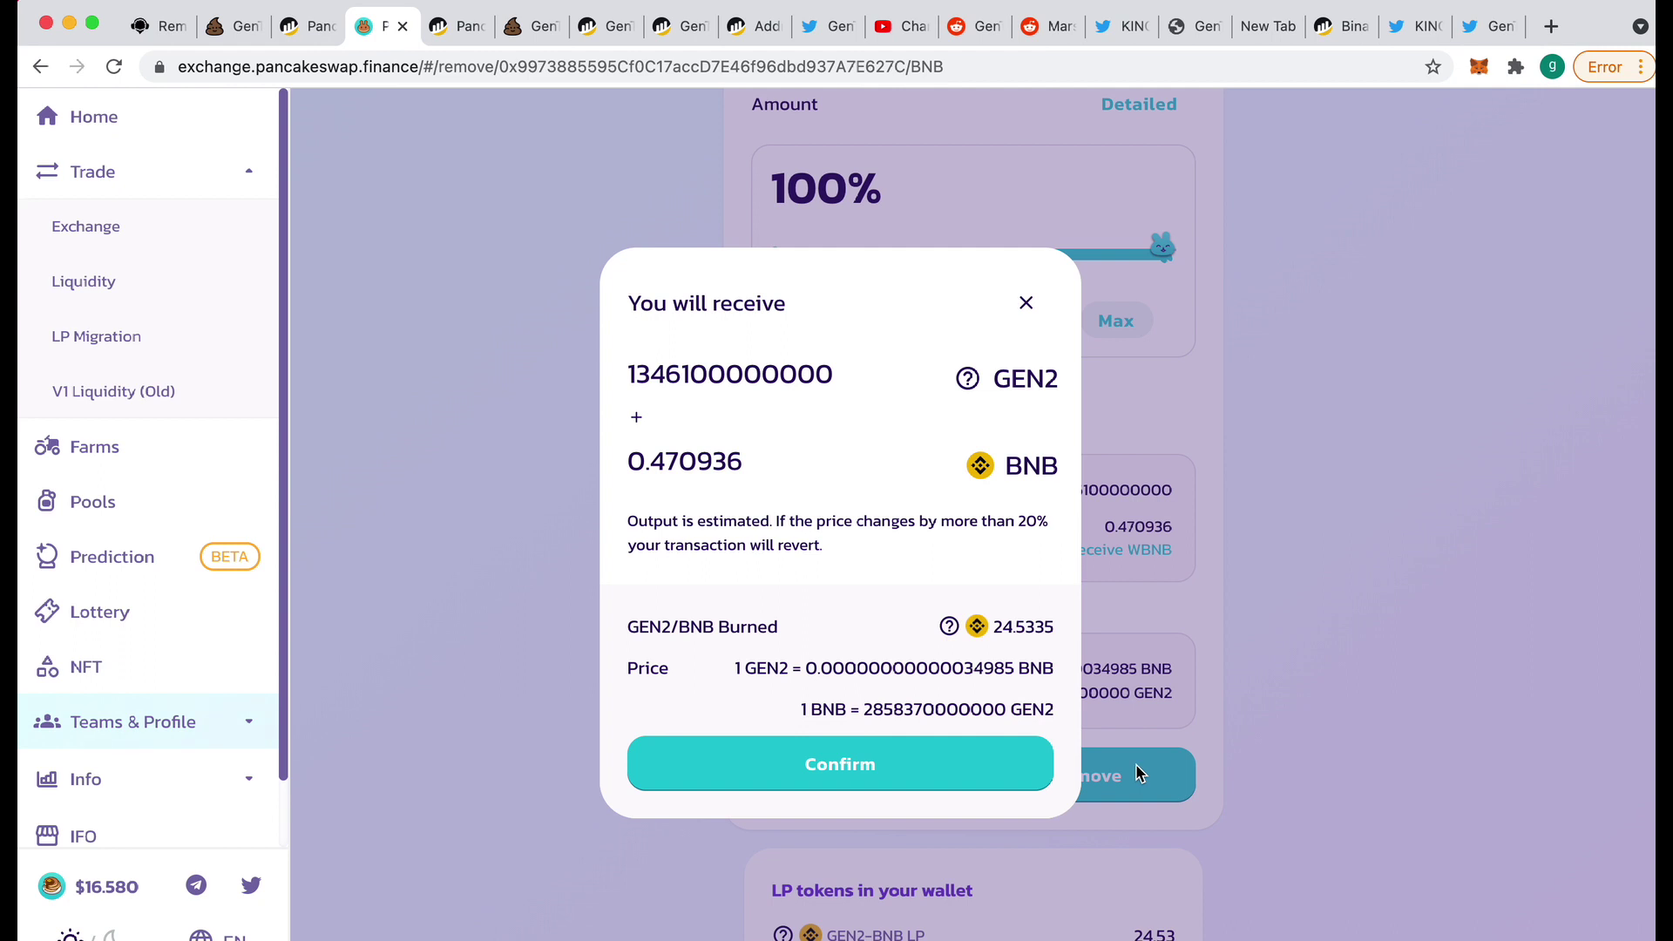
{"action": "left_click", "coordinate": [729, 763]}
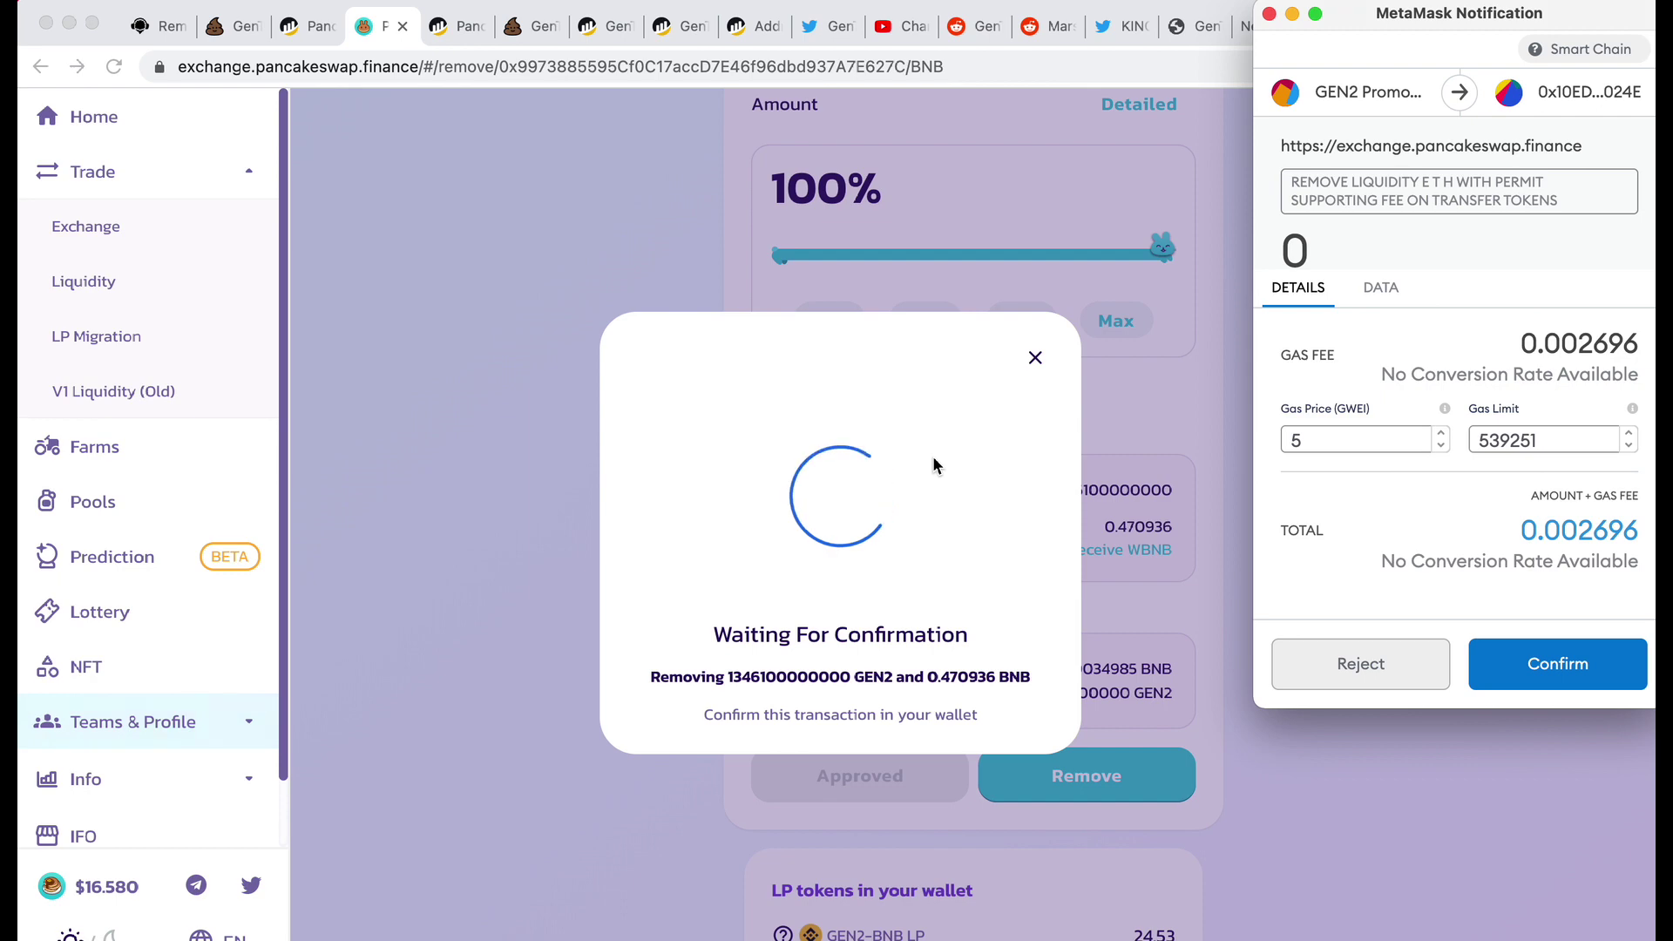
{"action": "left_click", "coordinate": [1331, 674]}
{"action": "left_click", "coordinate": [1027, 304]}
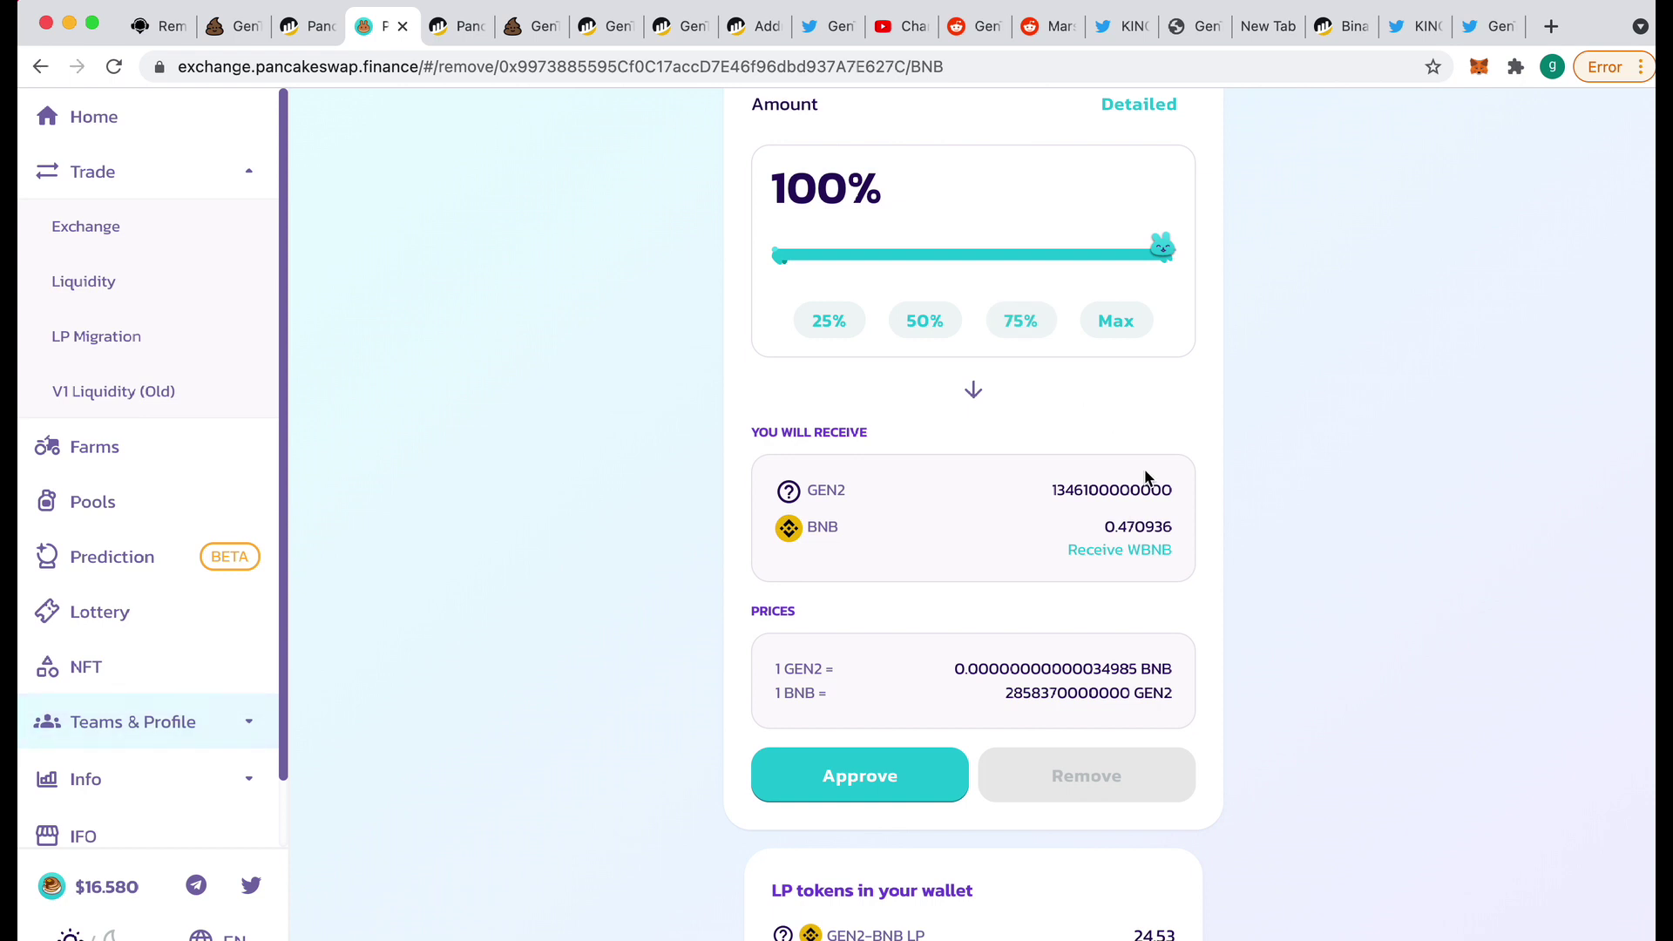
Step: Choose WBNB as the received token, approve the LP token, and remove 100% of the liquidity with MetaMask confirmation
{"action": "left_click", "coordinate": [1145, 556]}
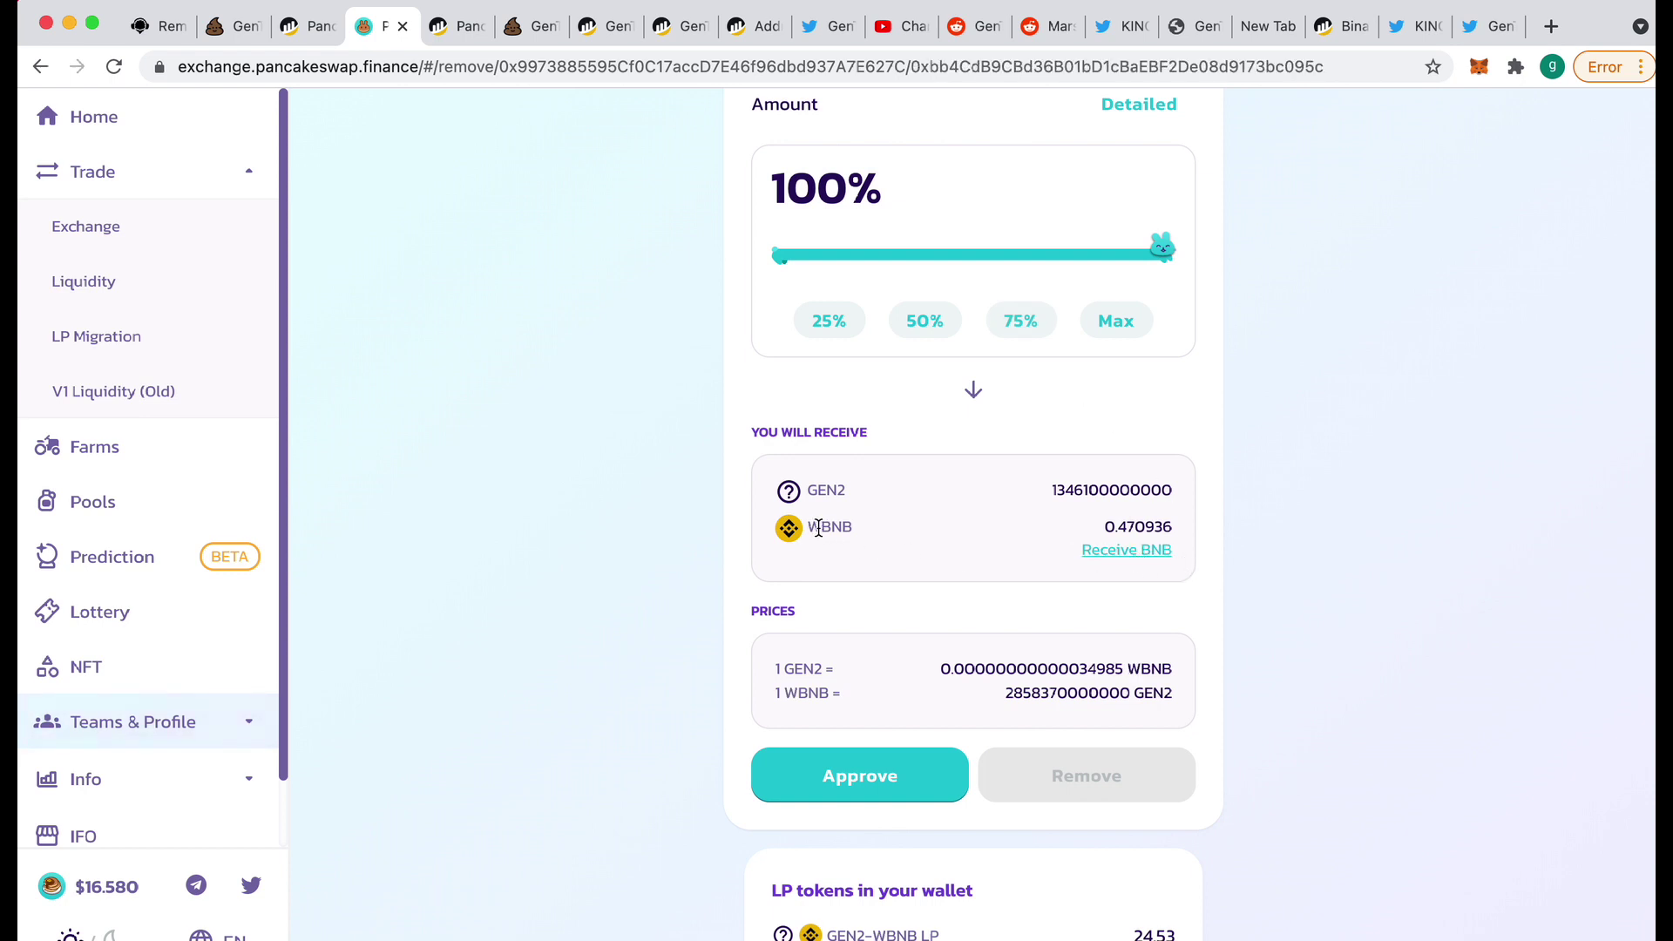
{"action": "left_click", "coordinate": [879, 788]}
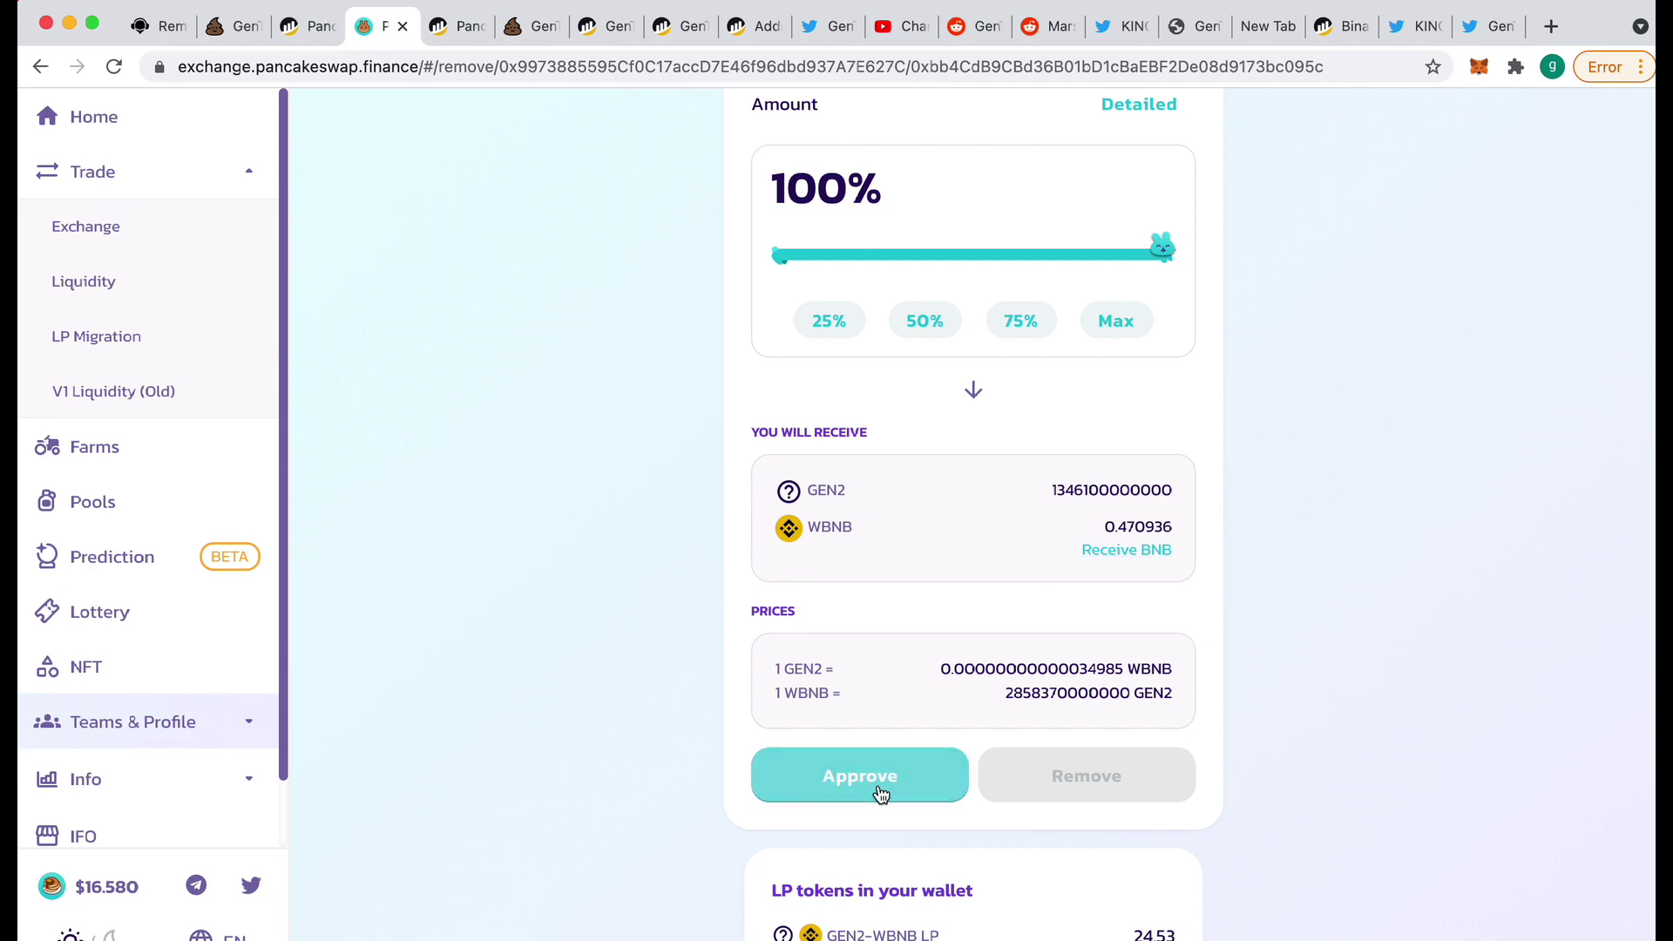
{"action": "left_click", "coordinate": [1531, 658]}
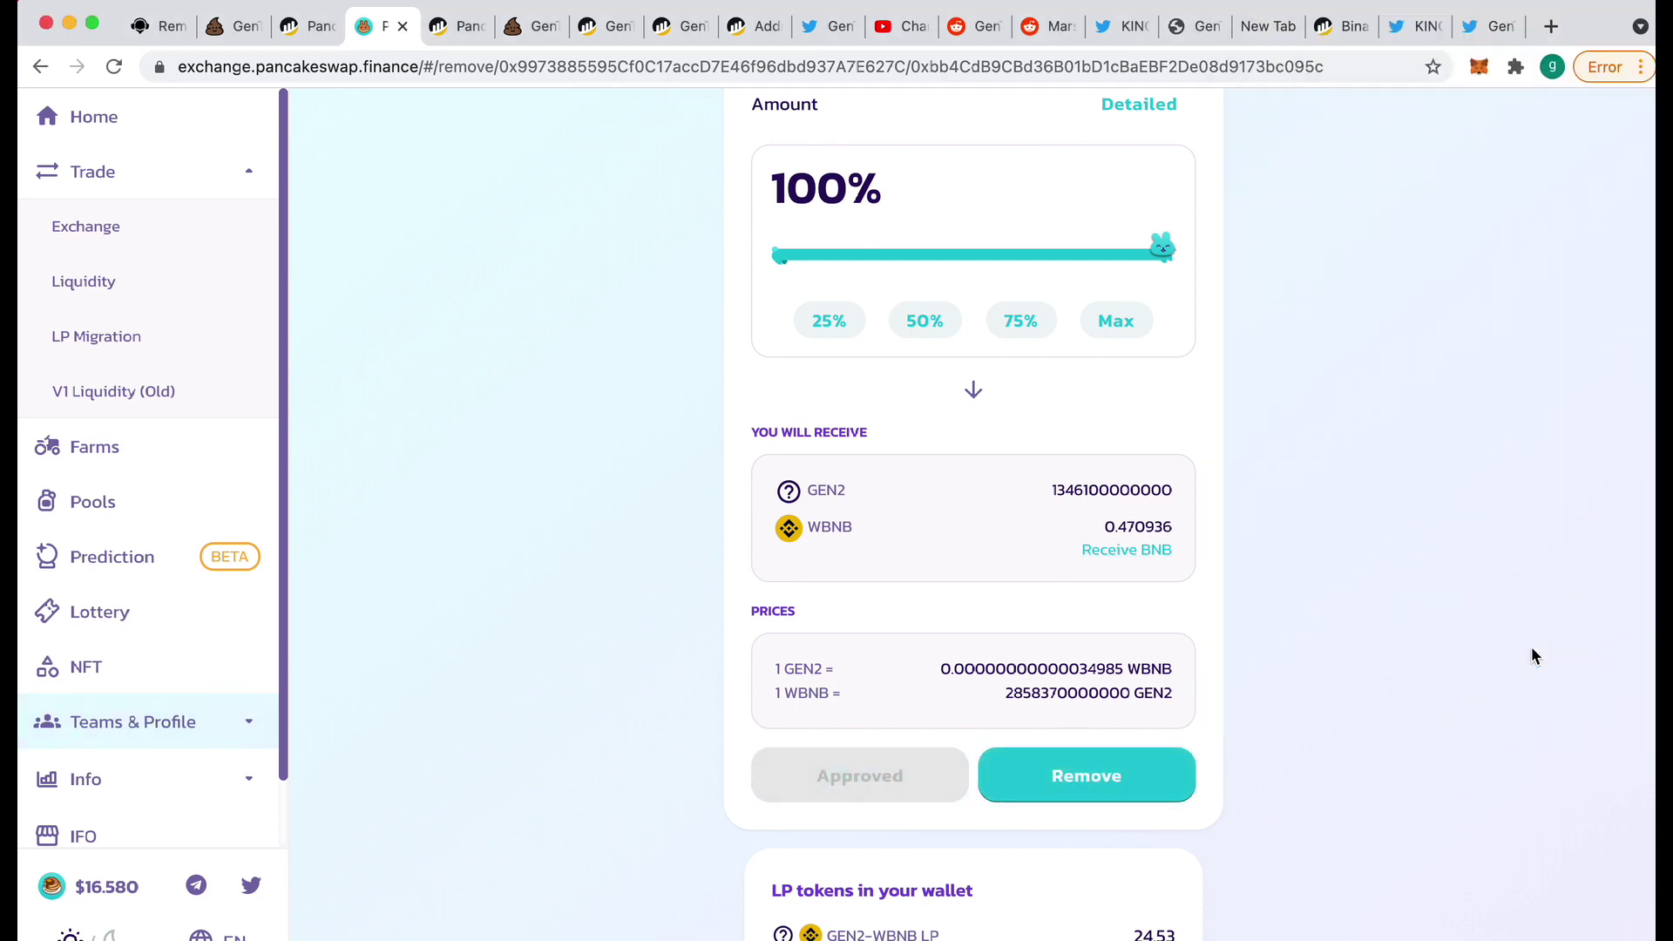
{"action": "left_click", "coordinate": [1133, 771]}
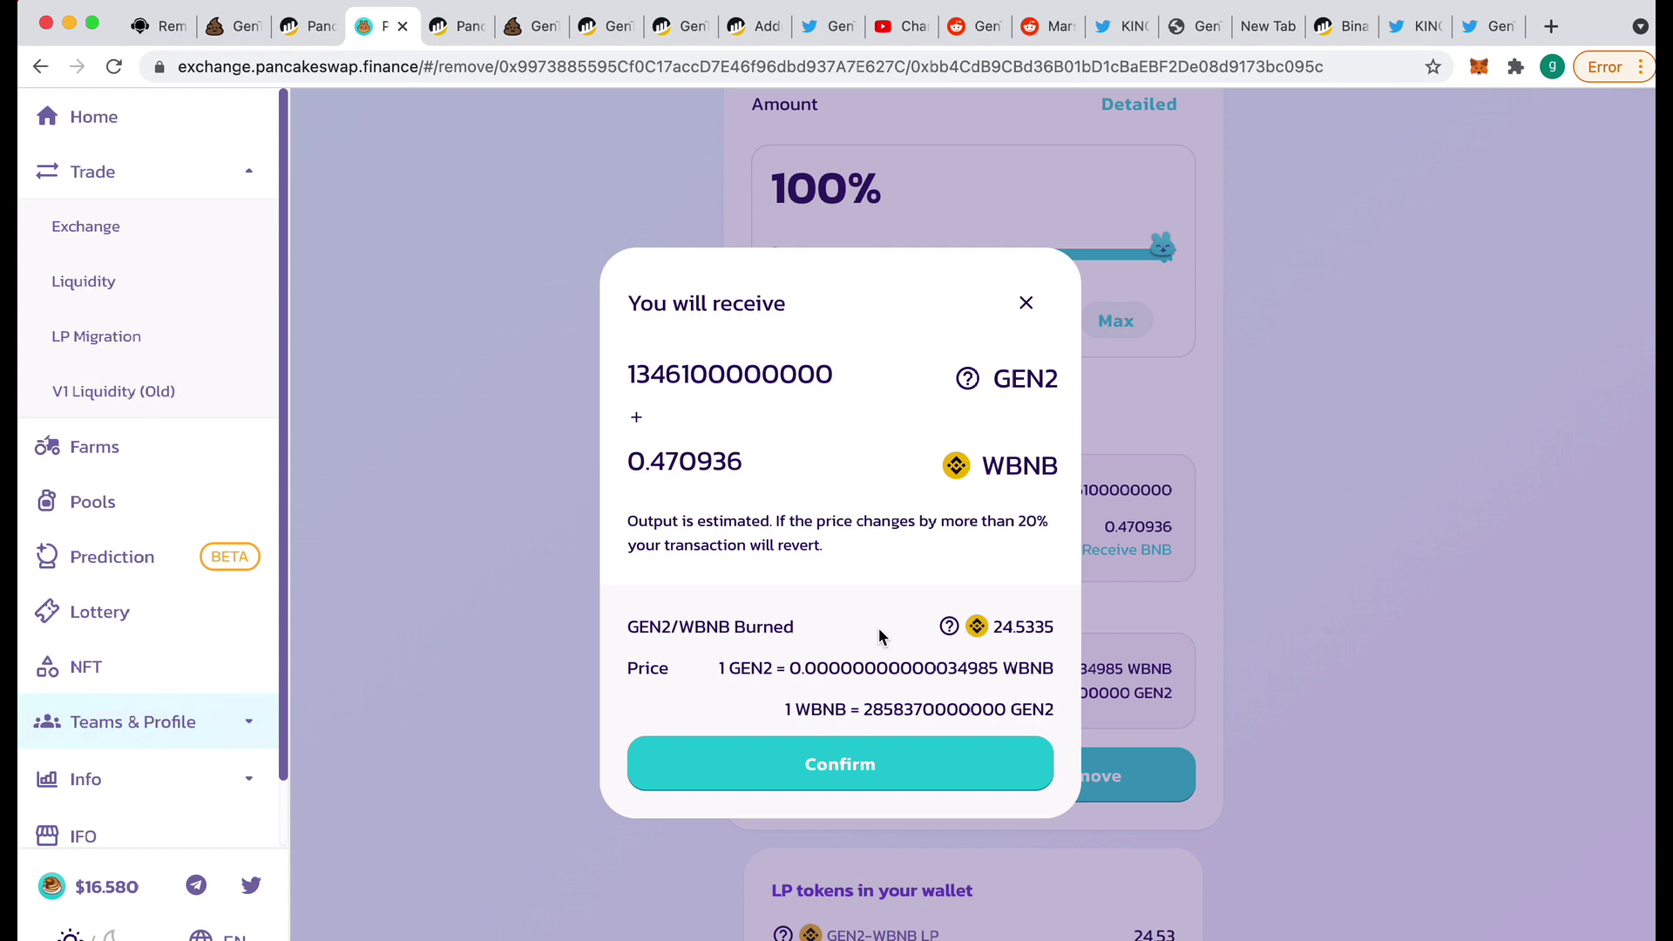
{"action": "left_click", "coordinate": [823, 757]}
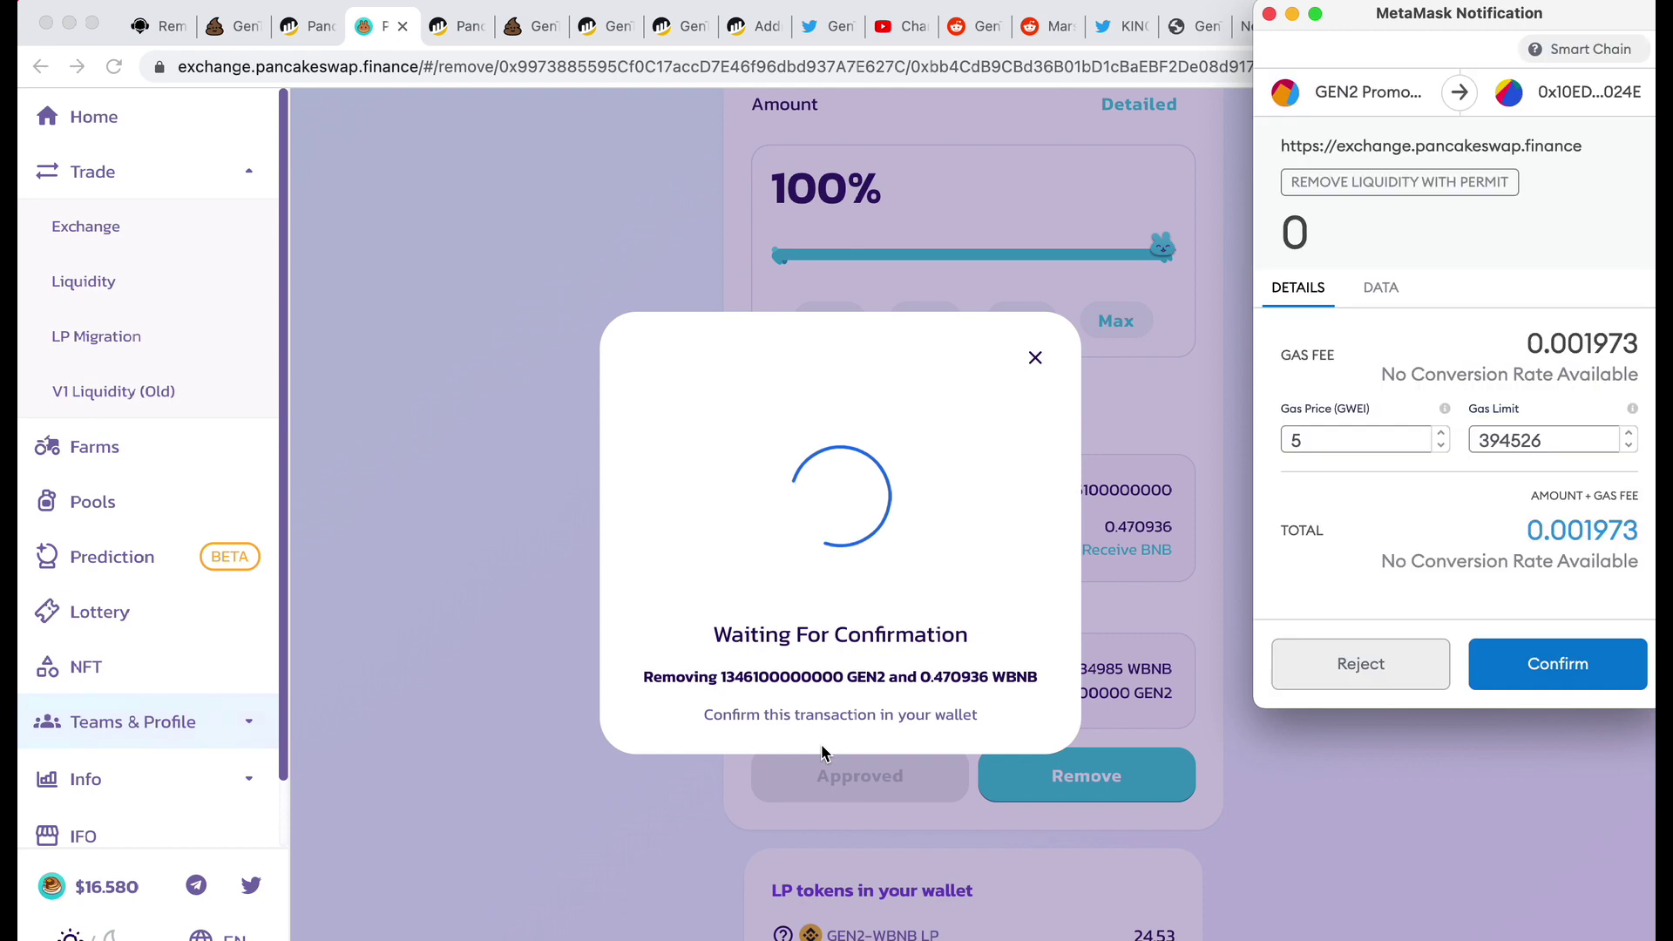
{"action": "left_click", "coordinate": [1551, 669]}
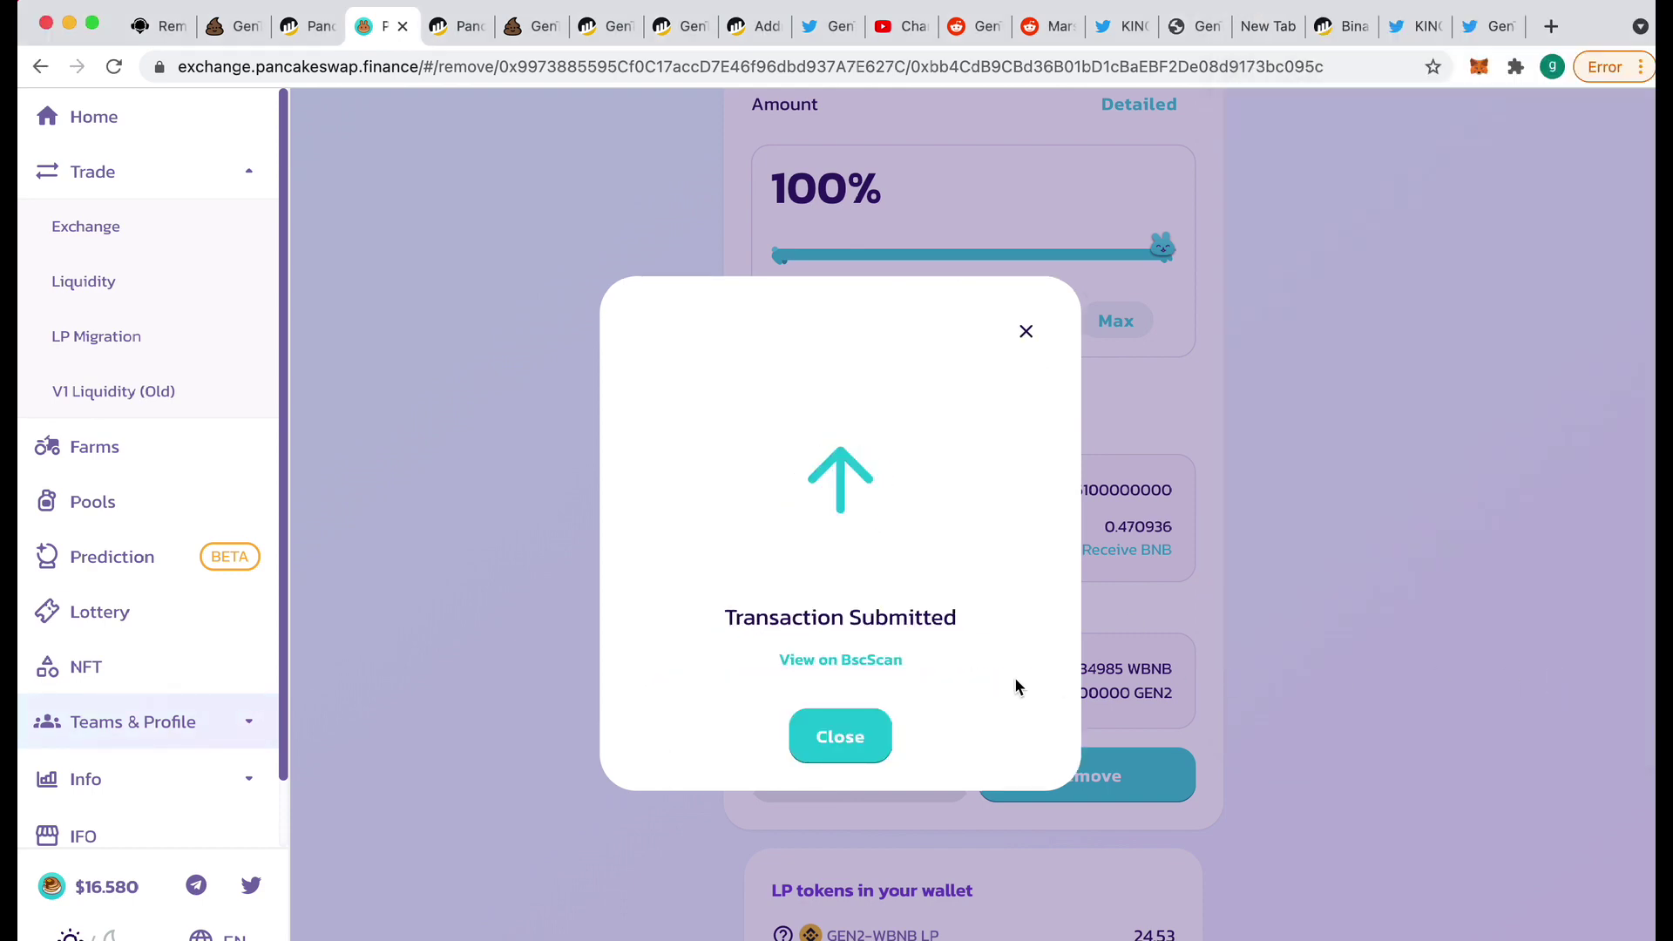
{"action": "left_click", "coordinate": [881, 733]}
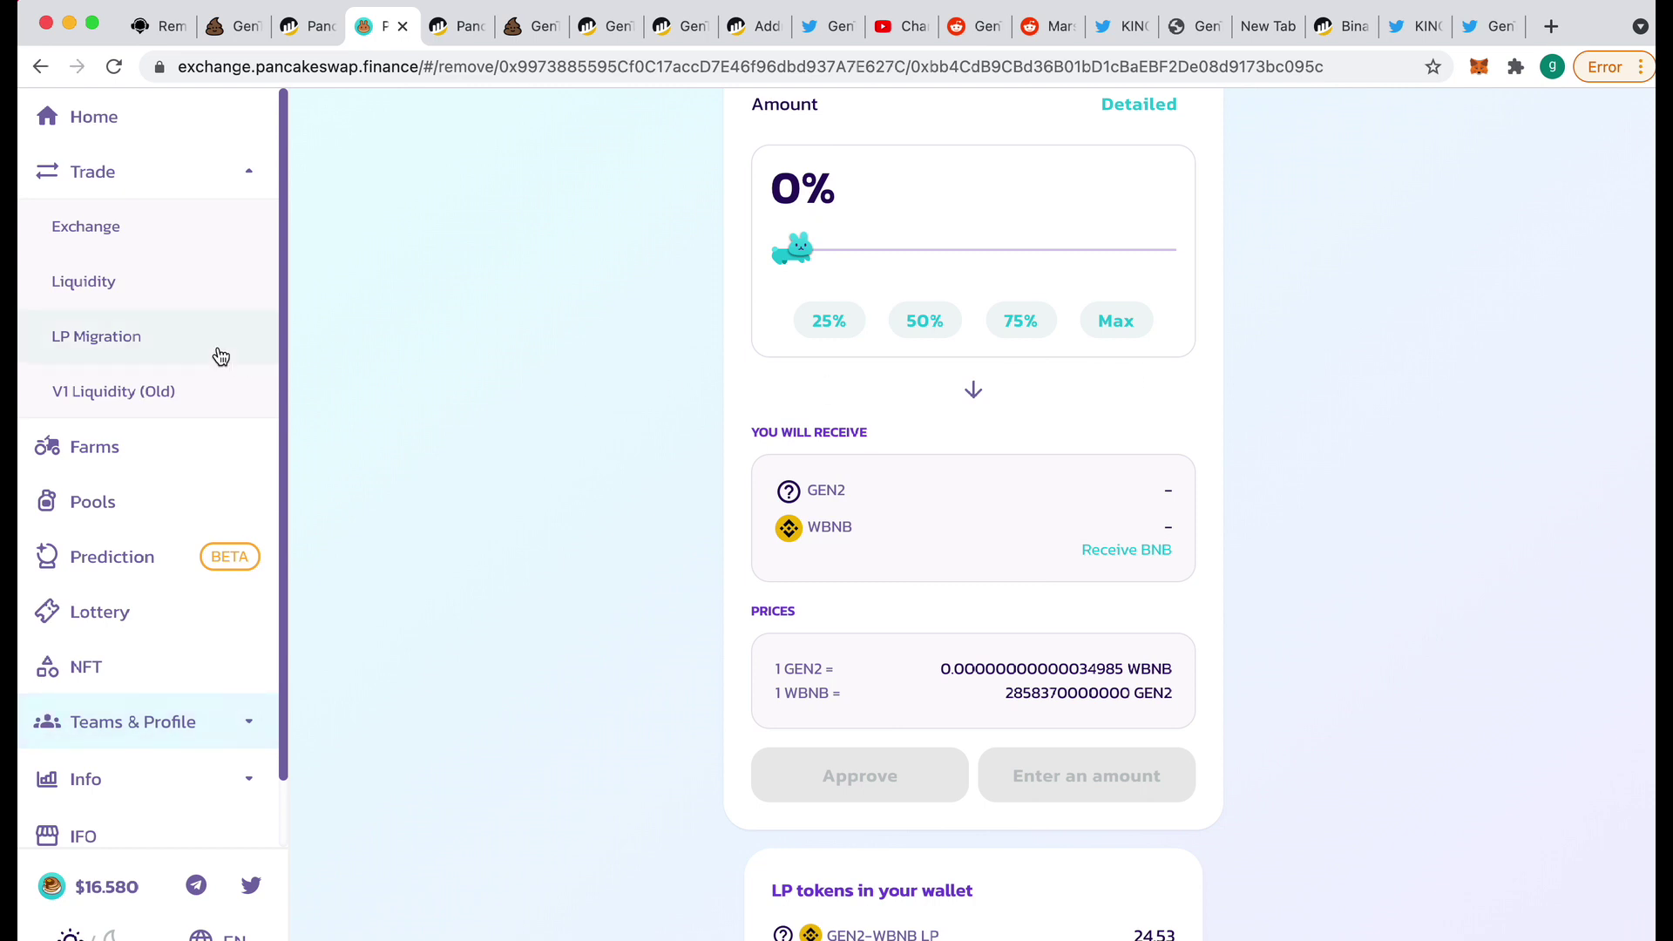
Step: Switch to the PancakeSwap exchange, choose WBNB as the token to swap from, and dismiss the transaction receipt
{"action": "left_click", "coordinate": [103, 234]}
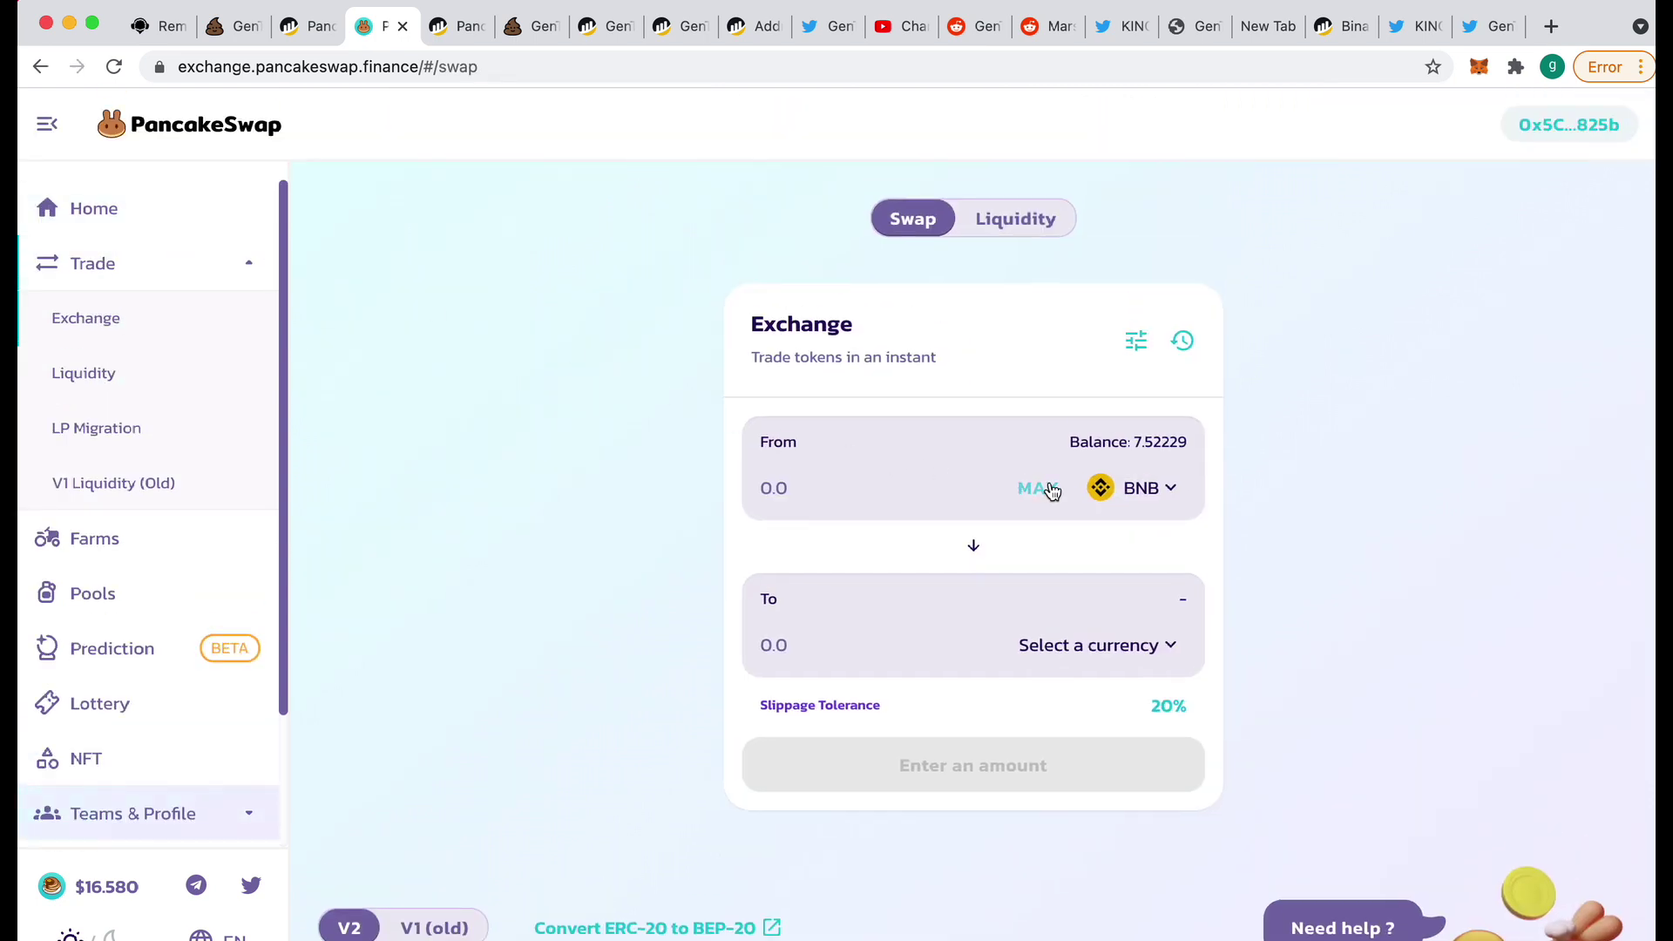
{"action": "left_click", "coordinate": [1142, 488]}
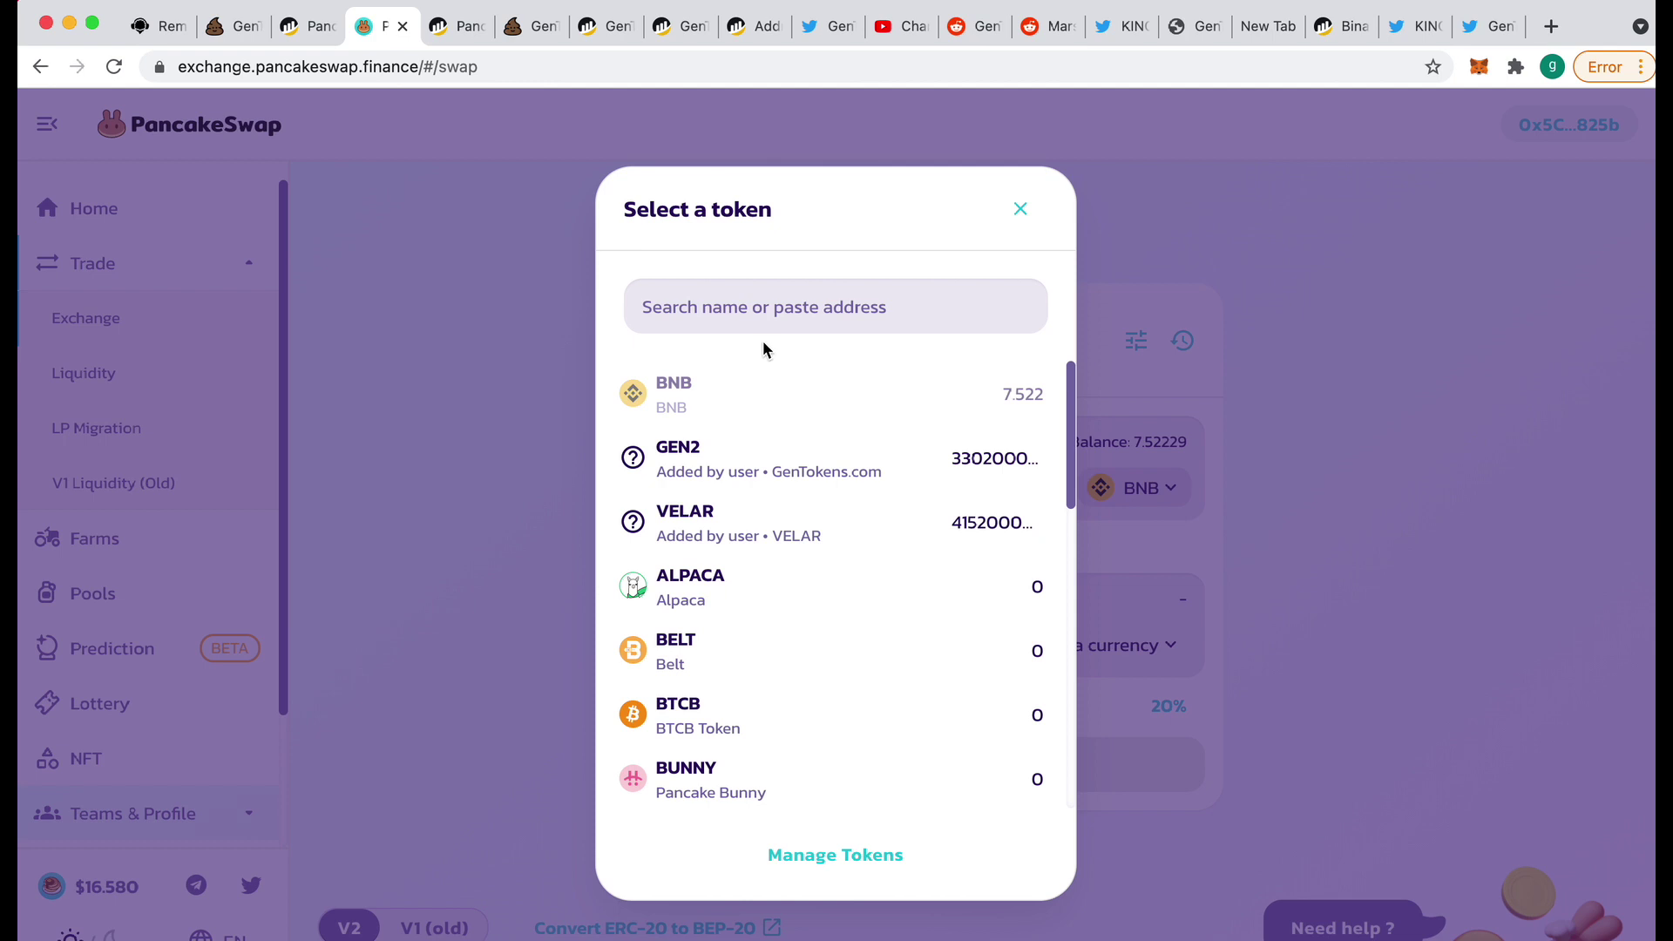
{"action": "left_click", "coordinate": [733, 307]}
{"action": "type", "text": "w"}
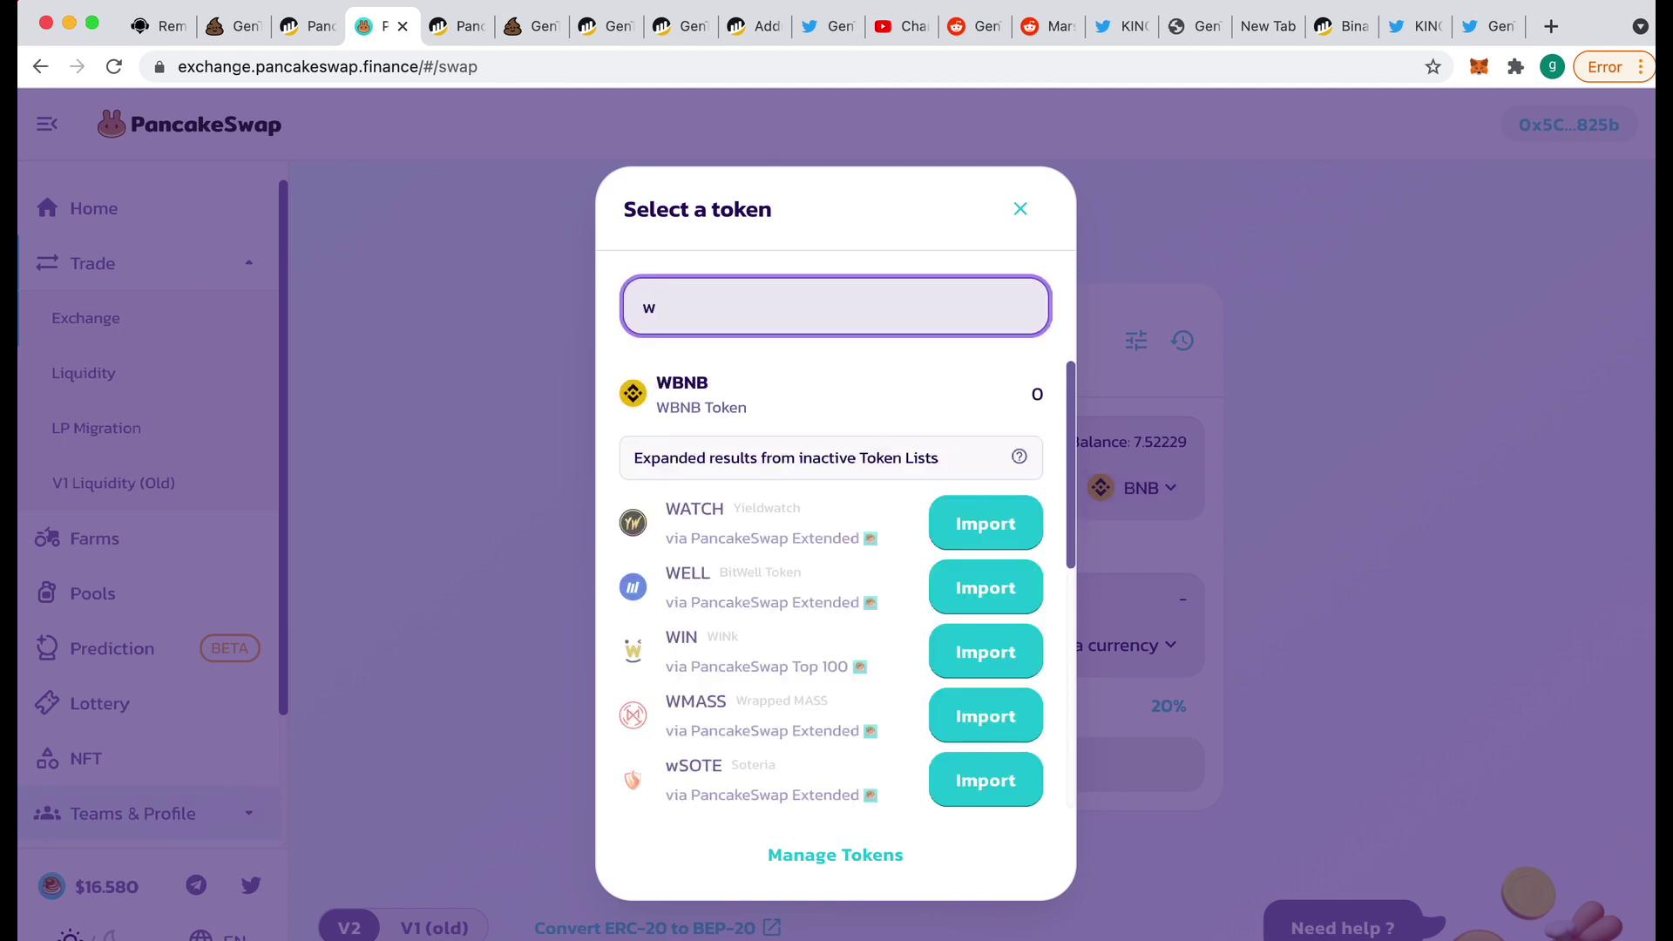
{"action": "left_click", "coordinate": [724, 389]}
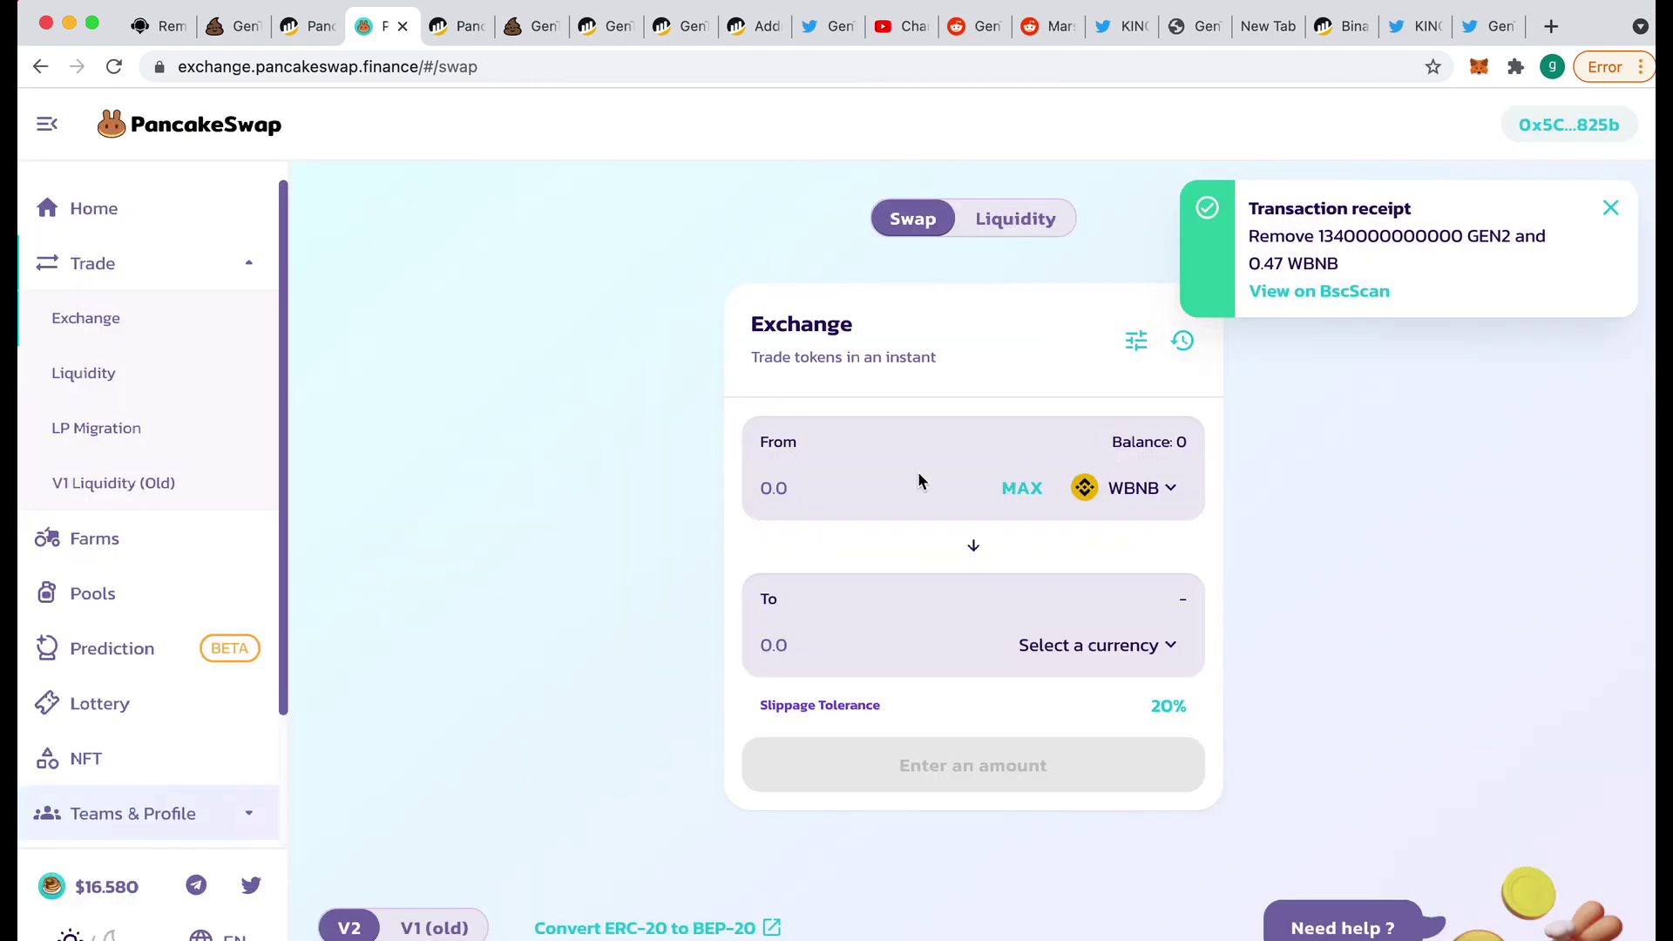
{"action": "left_click", "coordinate": [1025, 490]}
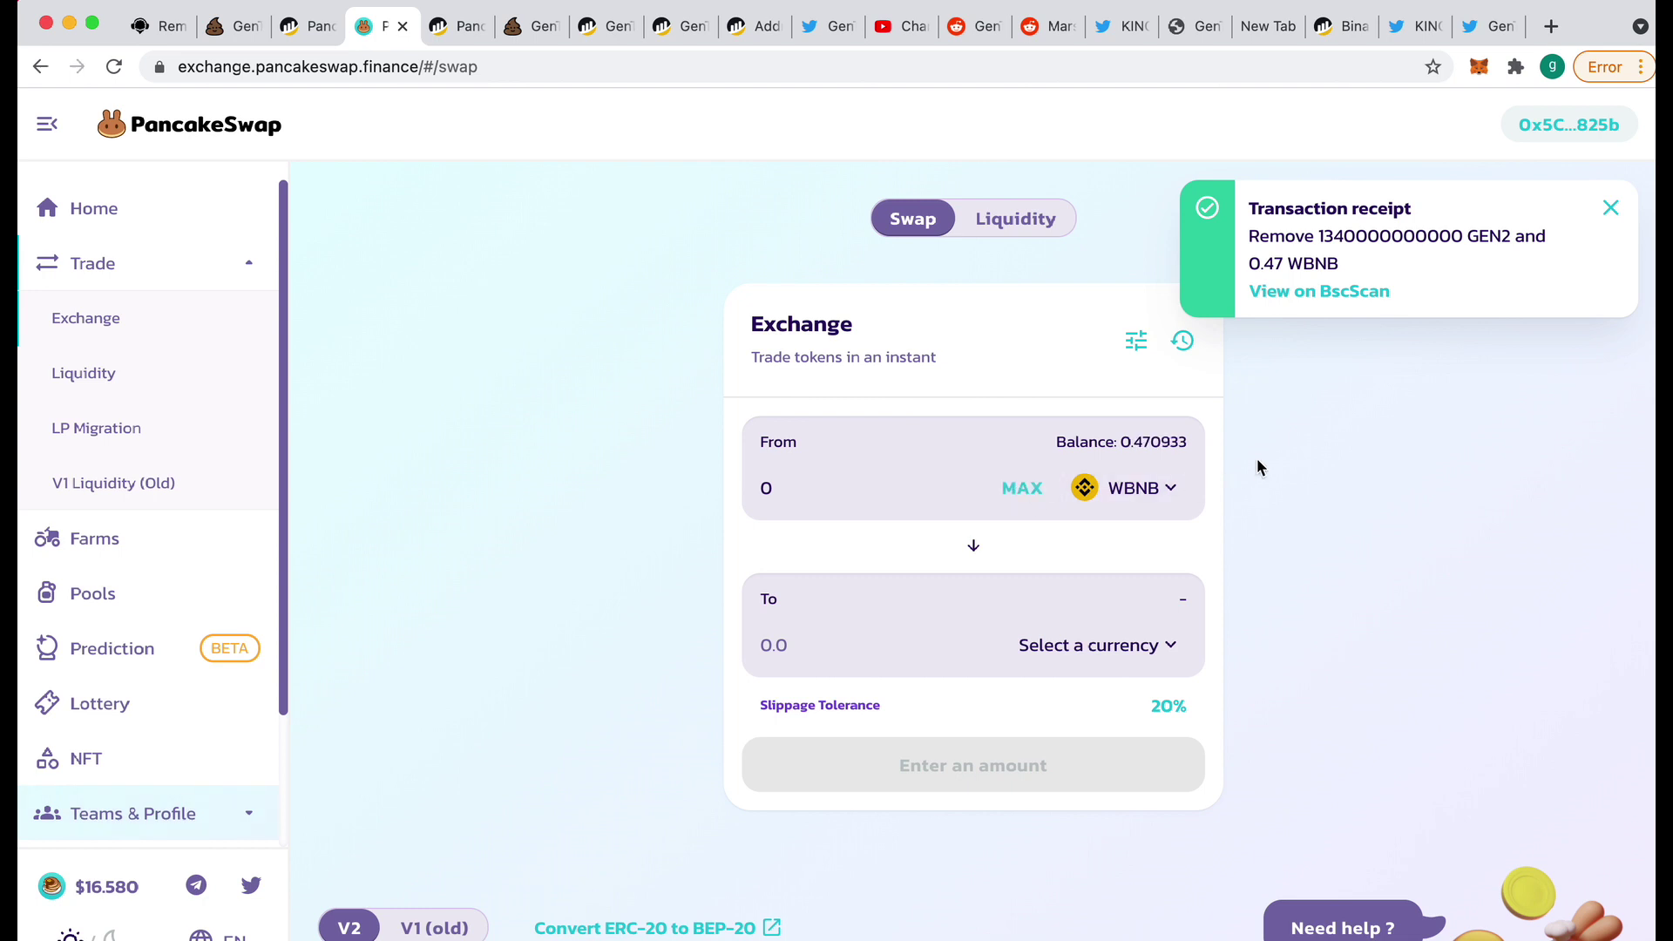
{"action": "left_click", "coordinate": [1611, 207]}
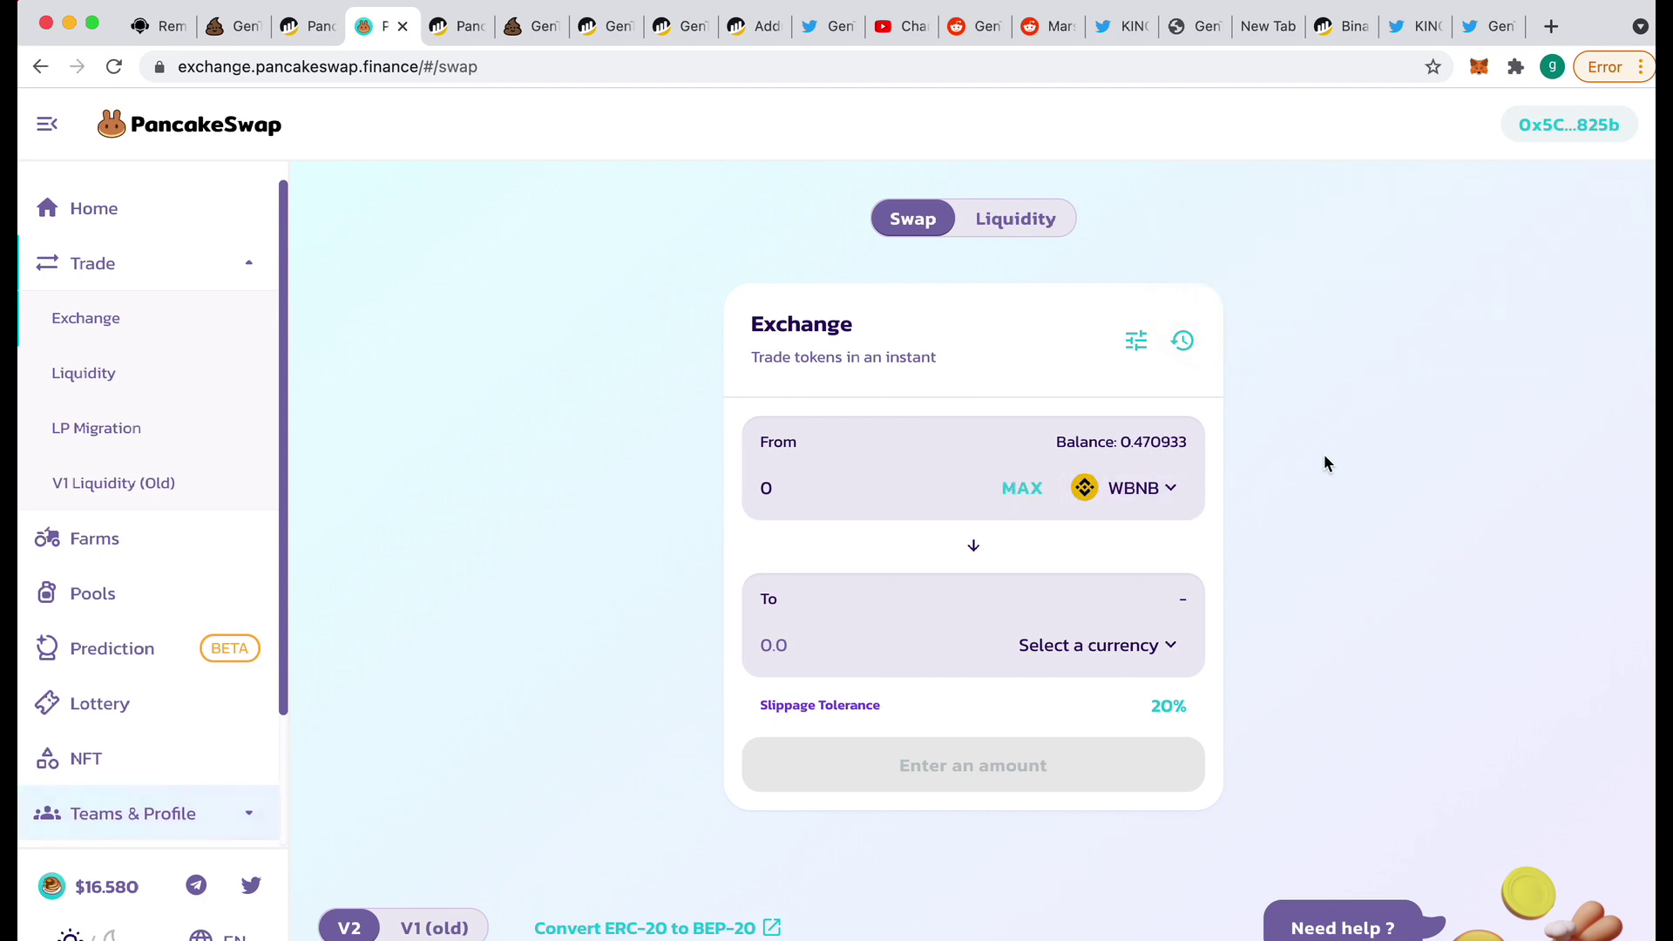
Step: Choose BNB as the token to receive and unwrap the maximum WBNB balance, confirming the transaction in MetaMask
{"action": "left_click", "coordinate": [1109, 642]}
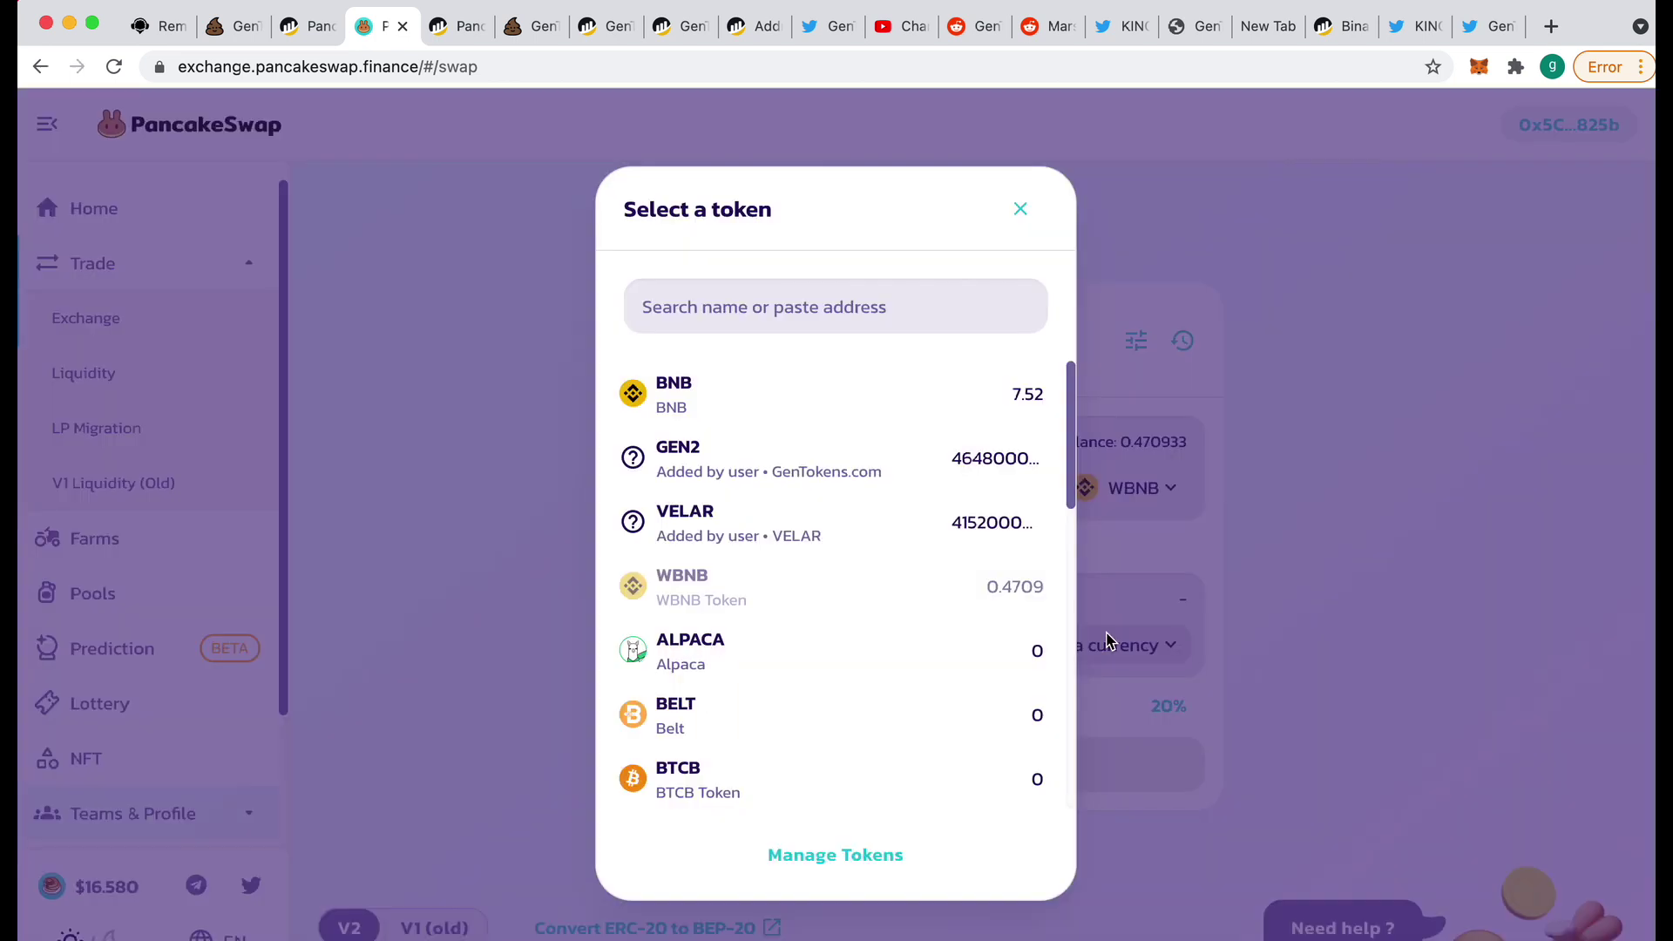
{"action": "left_click", "coordinate": [660, 385]}
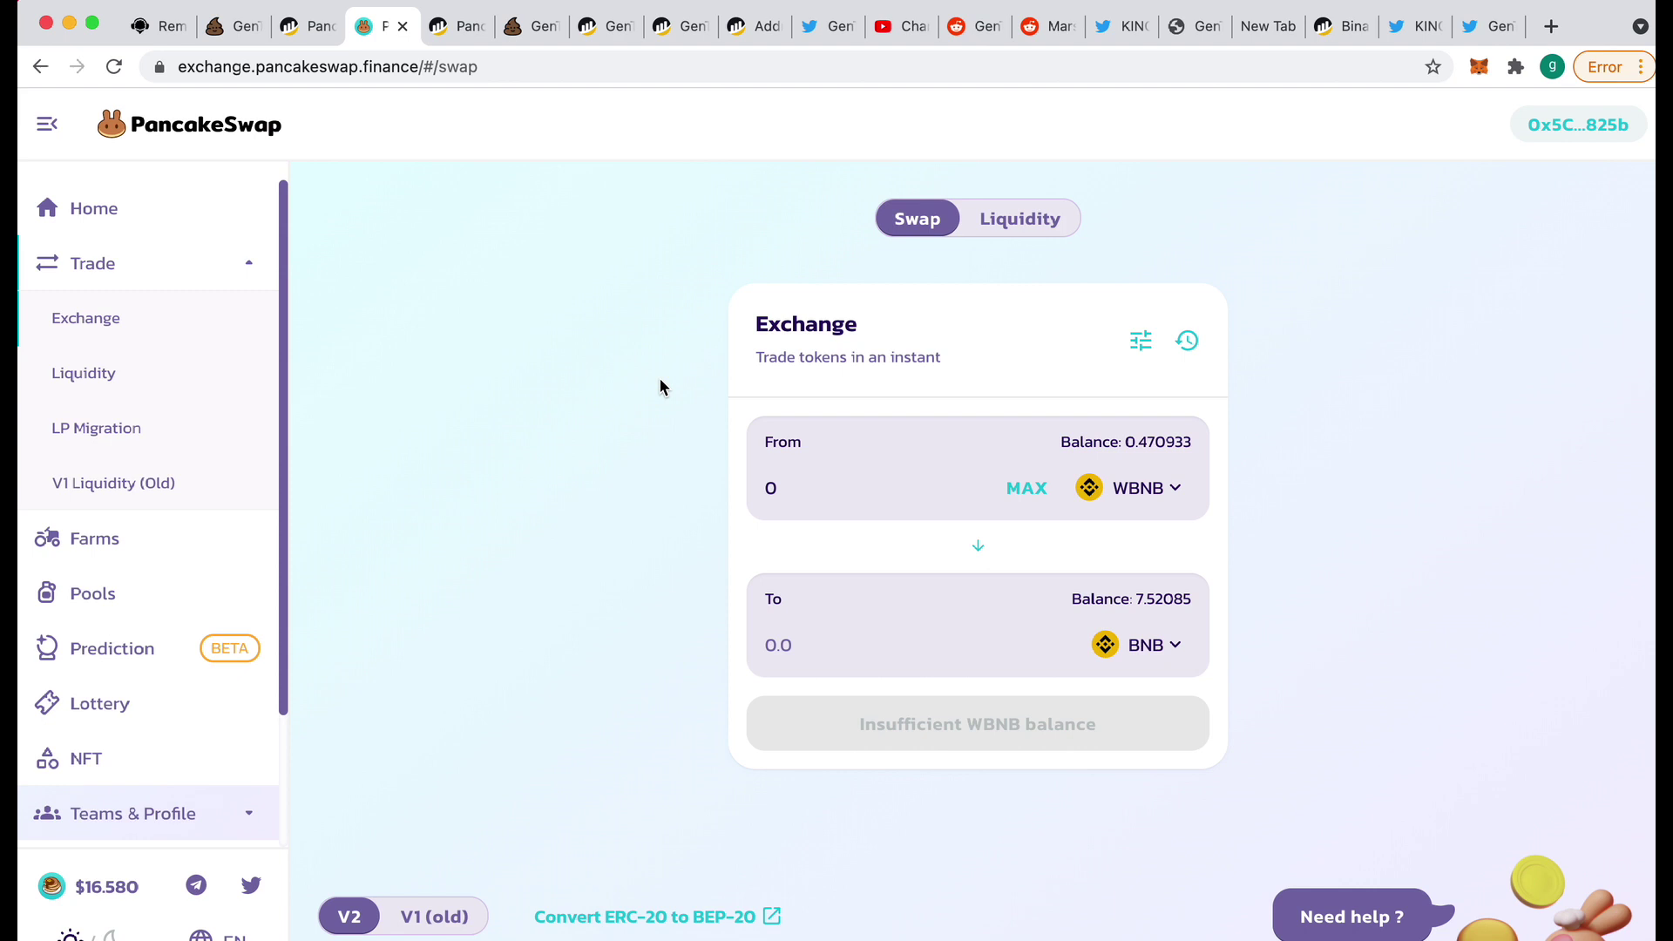
{"action": "left_click", "coordinate": [1031, 488]}
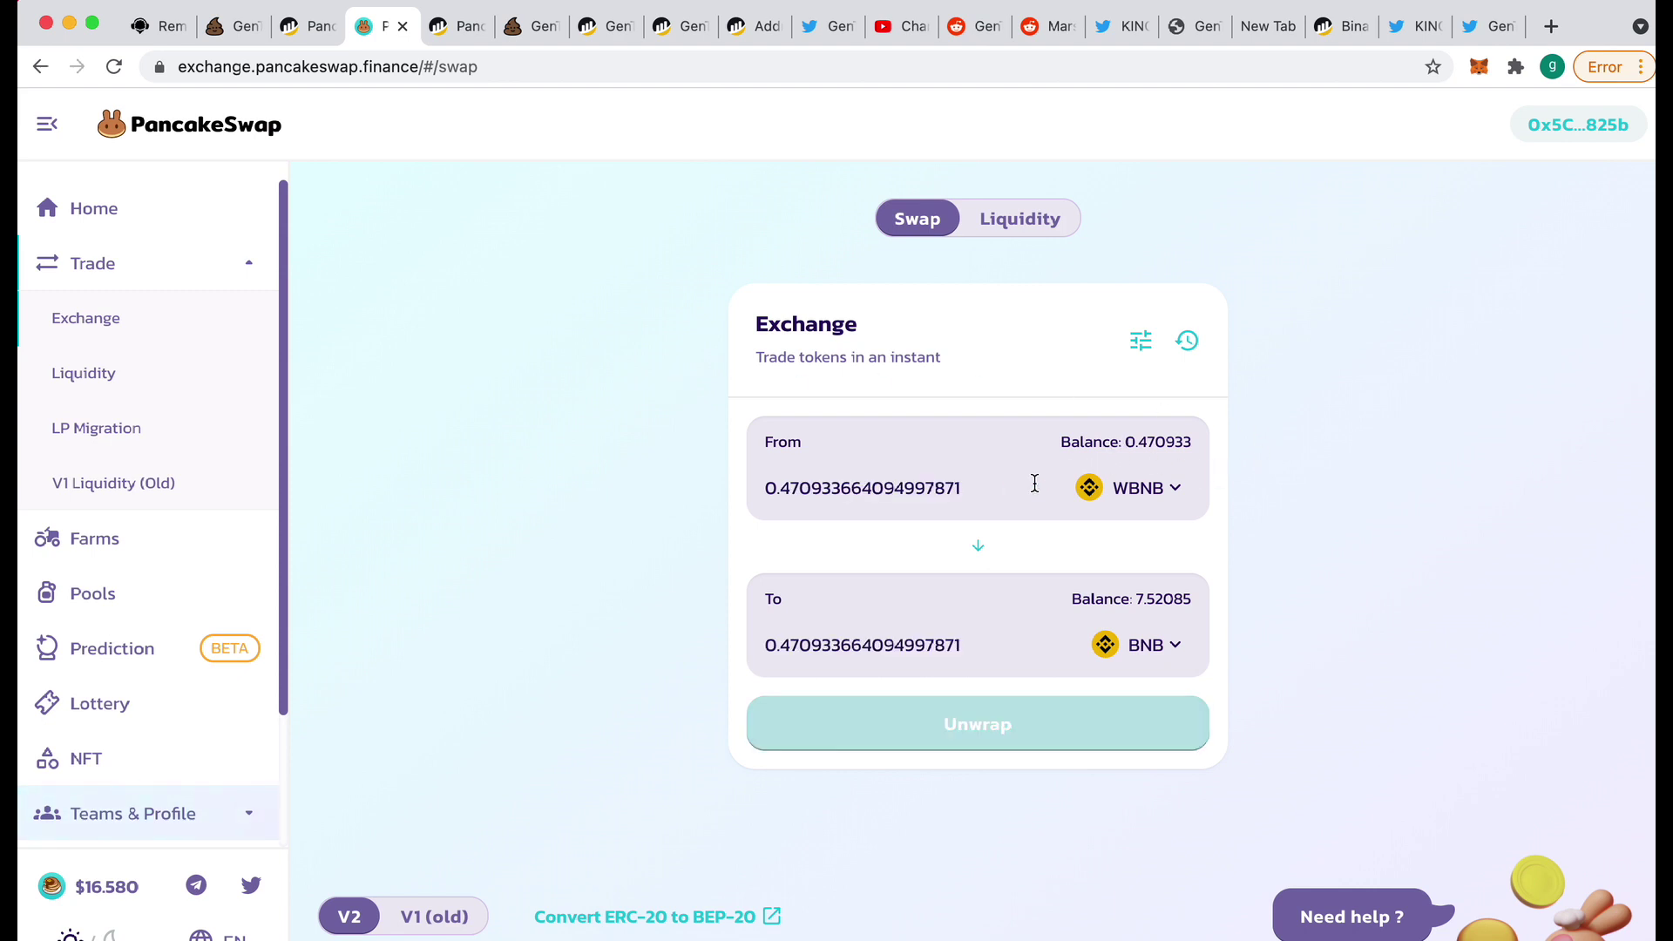
{"action": "left_click", "coordinate": [983, 730]}
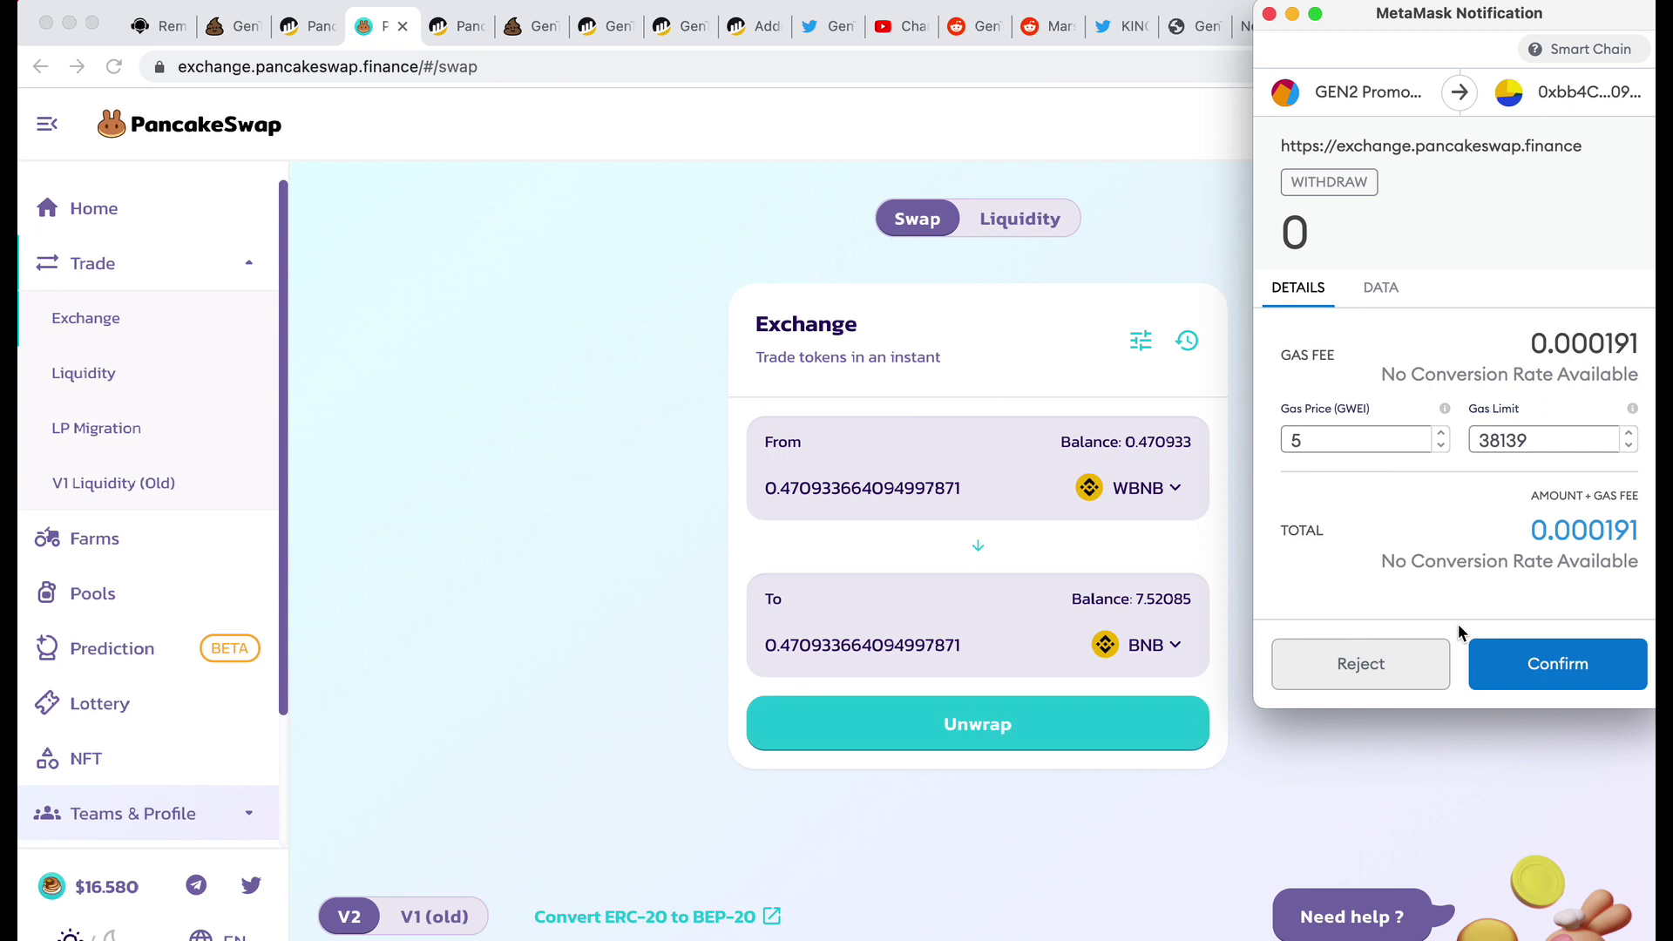
{"action": "left_click", "coordinate": [1536, 666]}
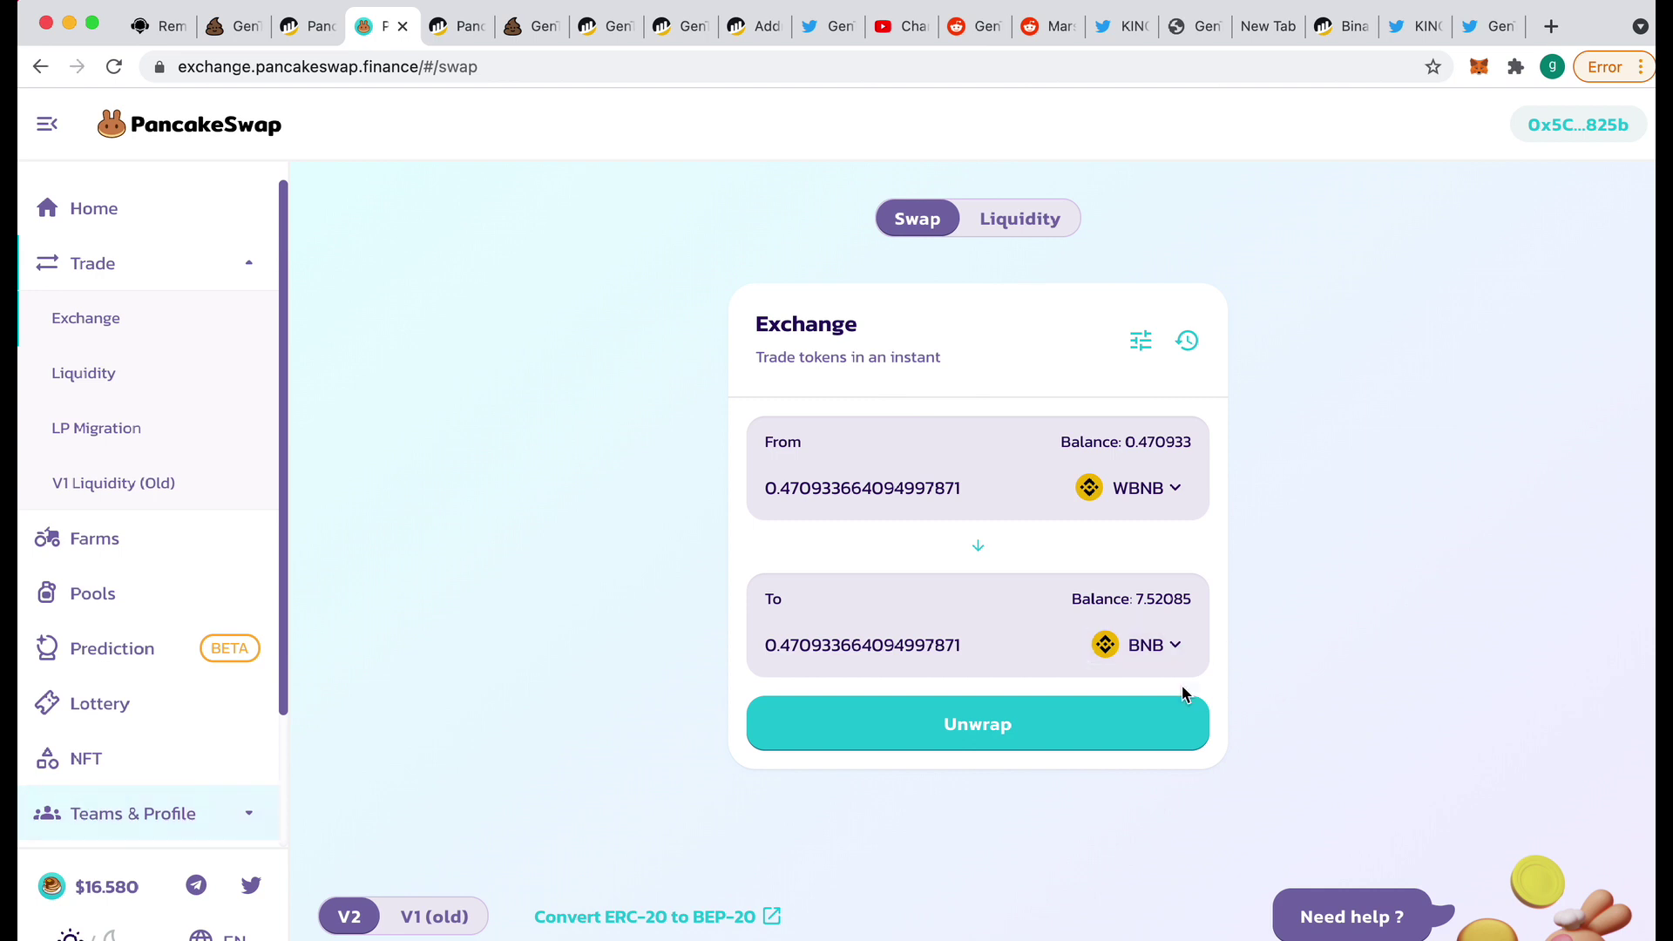
{"action": "left_click", "coordinate": [1022, 717]}
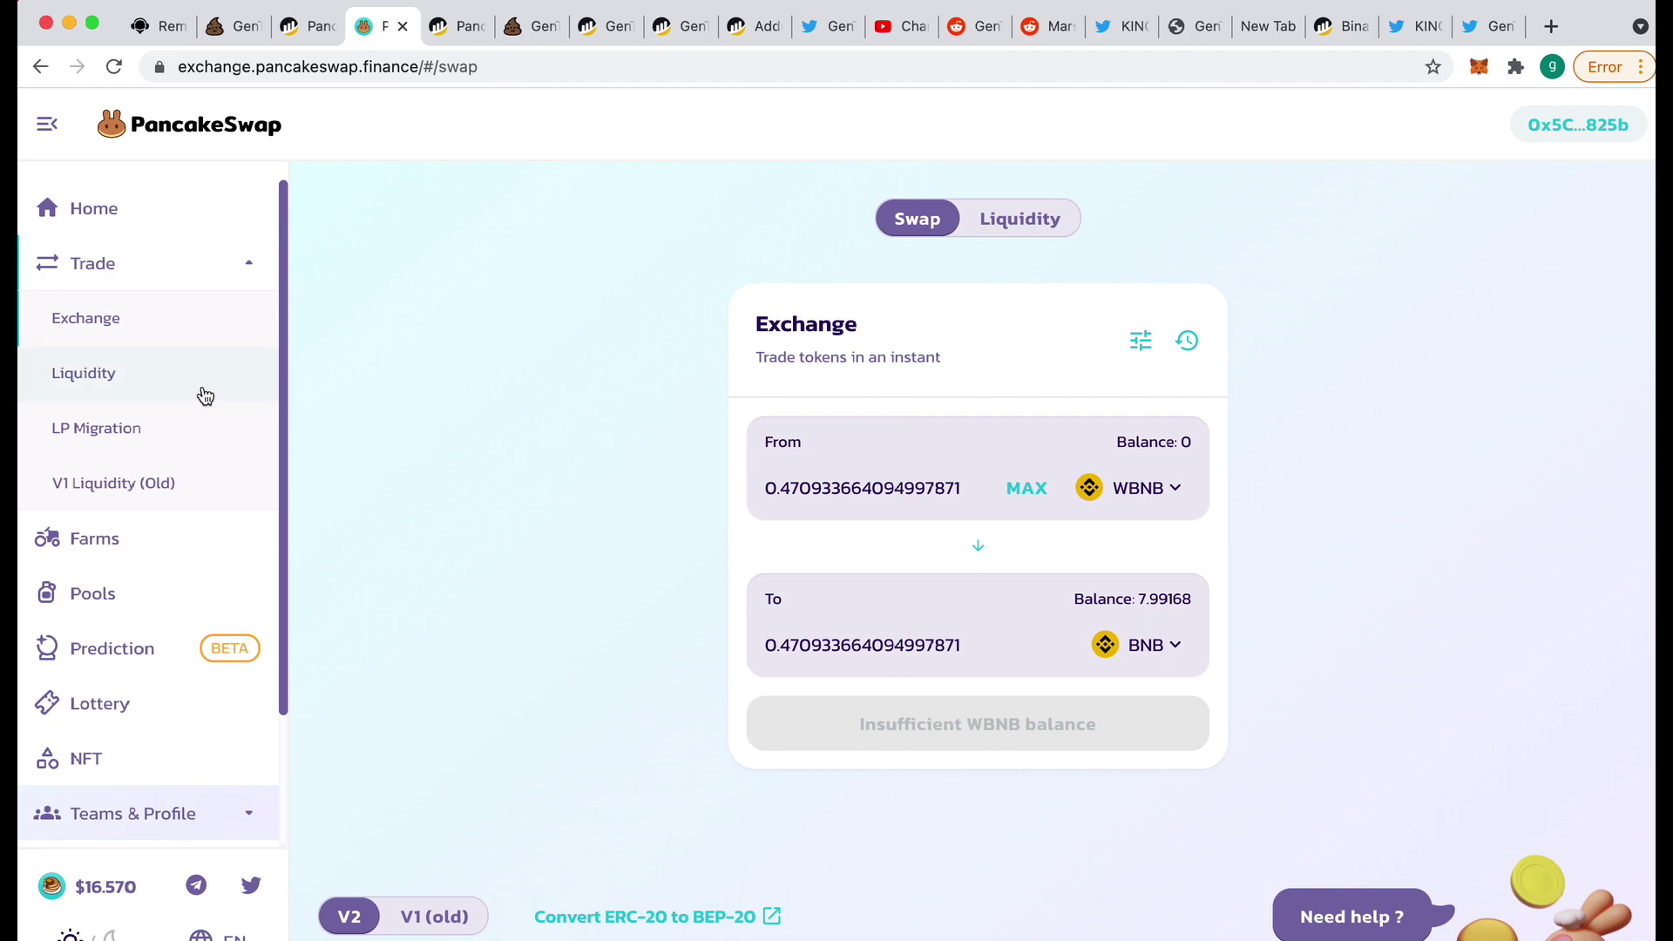
Step: Start adding new liquidity on PancakeSwap and copy the GEN2 contract address from its PooCoin page
{"action": "left_click", "coordinate": [91, 380]}
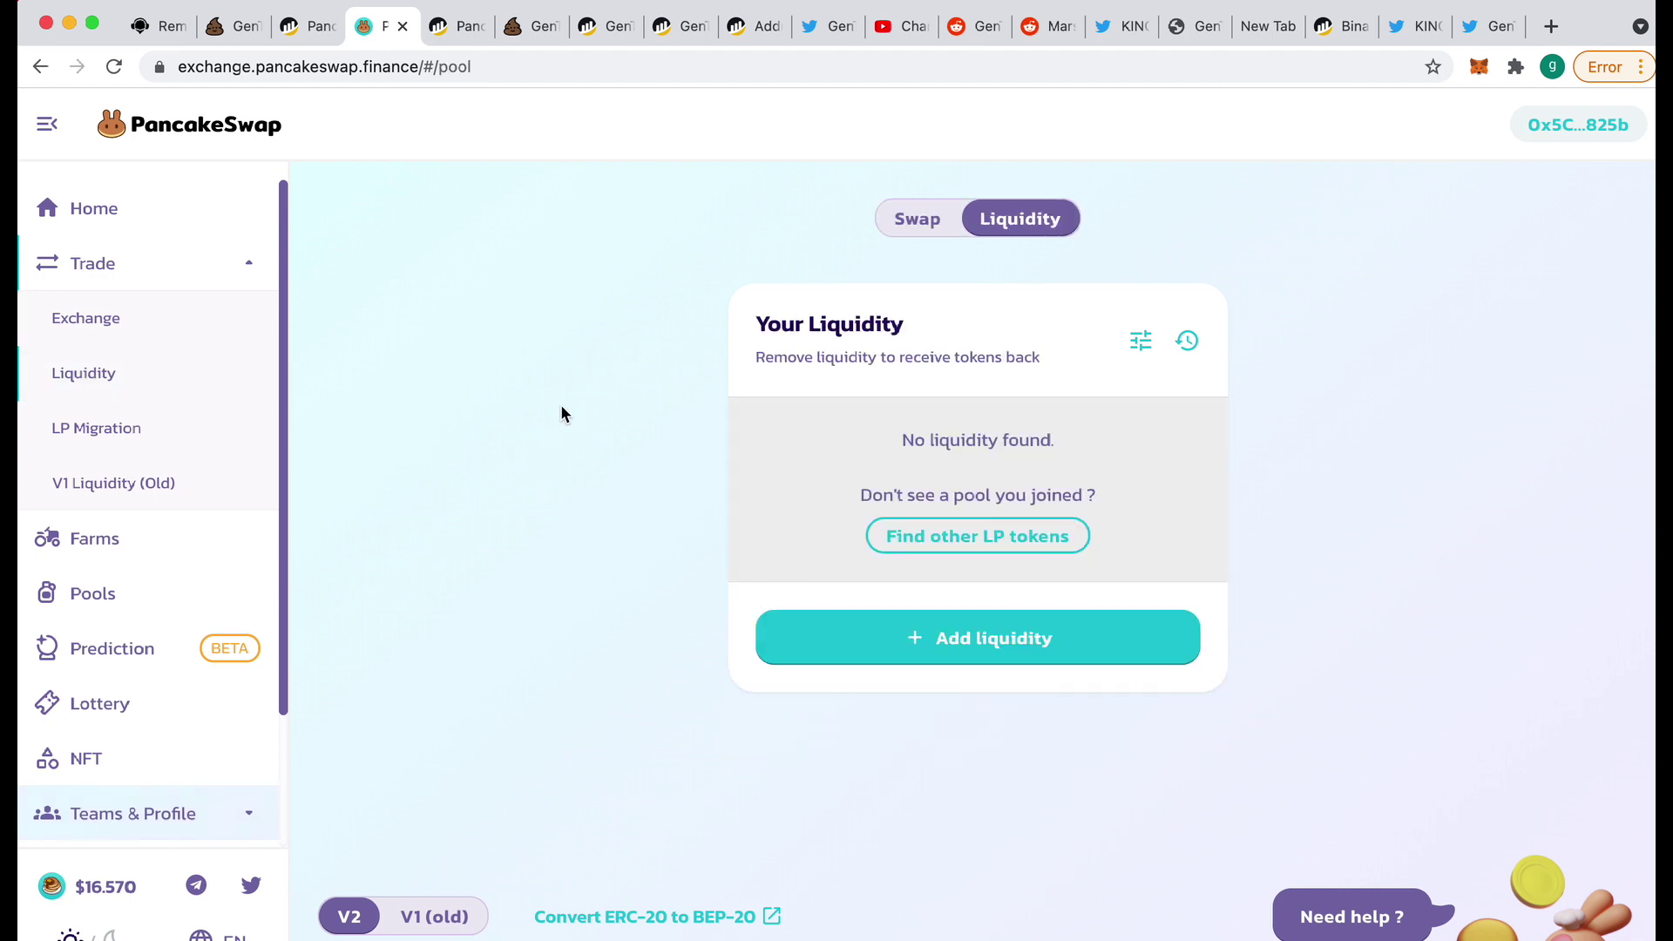
{"action": "left_click", "coordinate": [977, 644]}
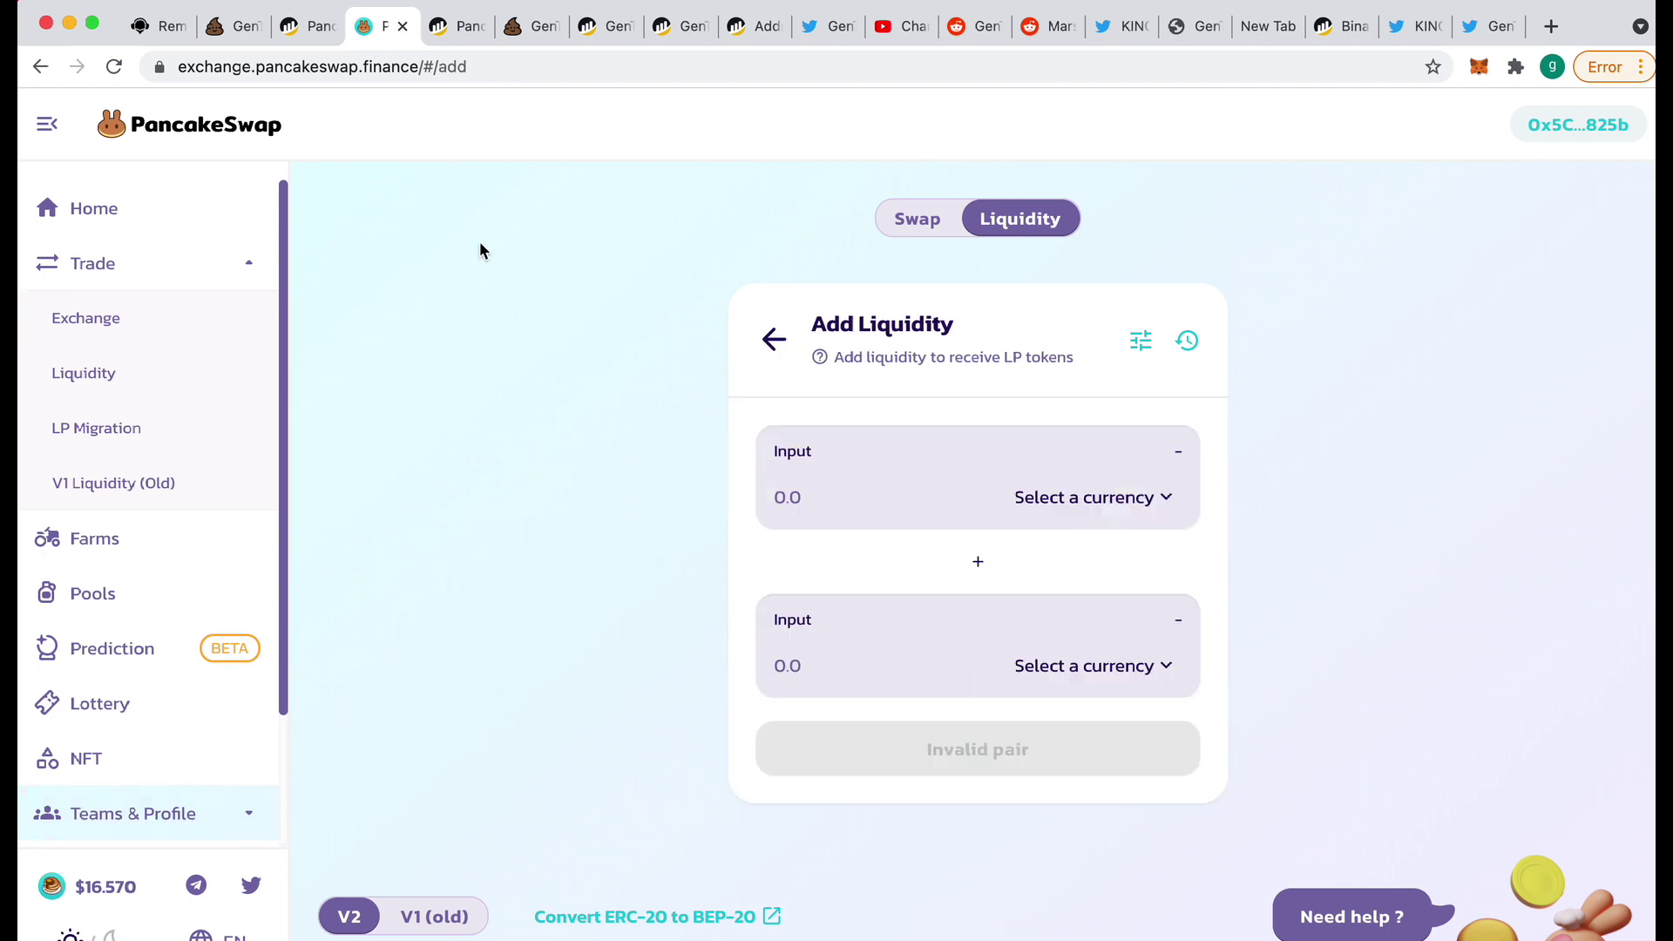
{"action": "left_click", "coordinate": [233, 26]}
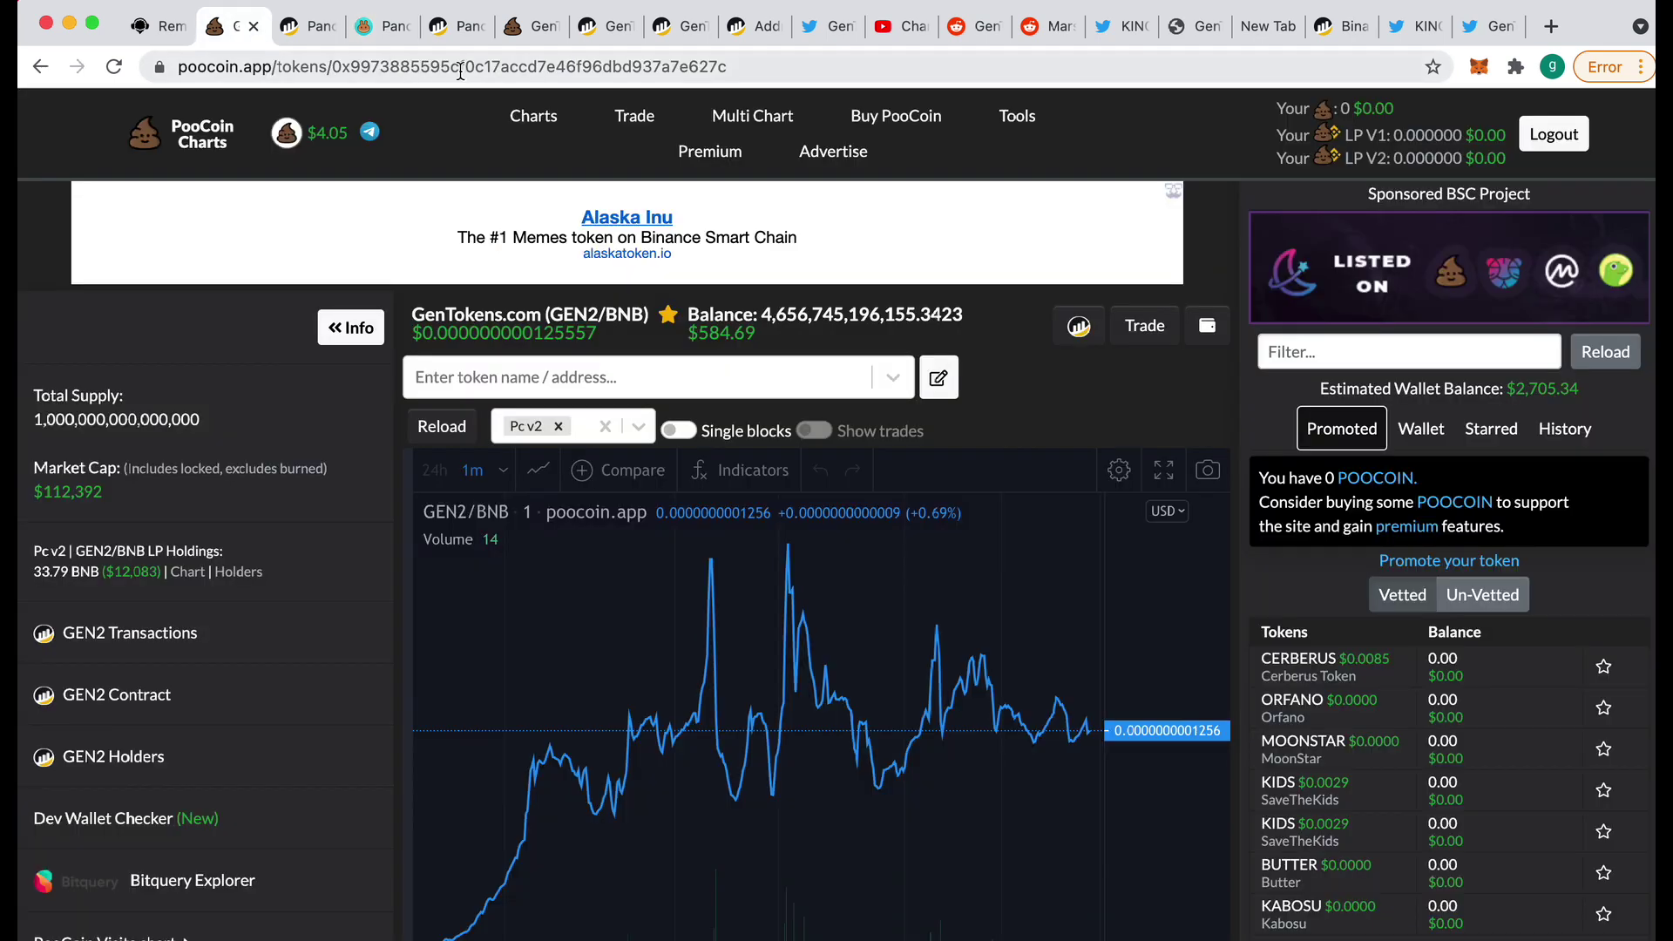
{"action": "double_click", "coordinate": [514, 65]}
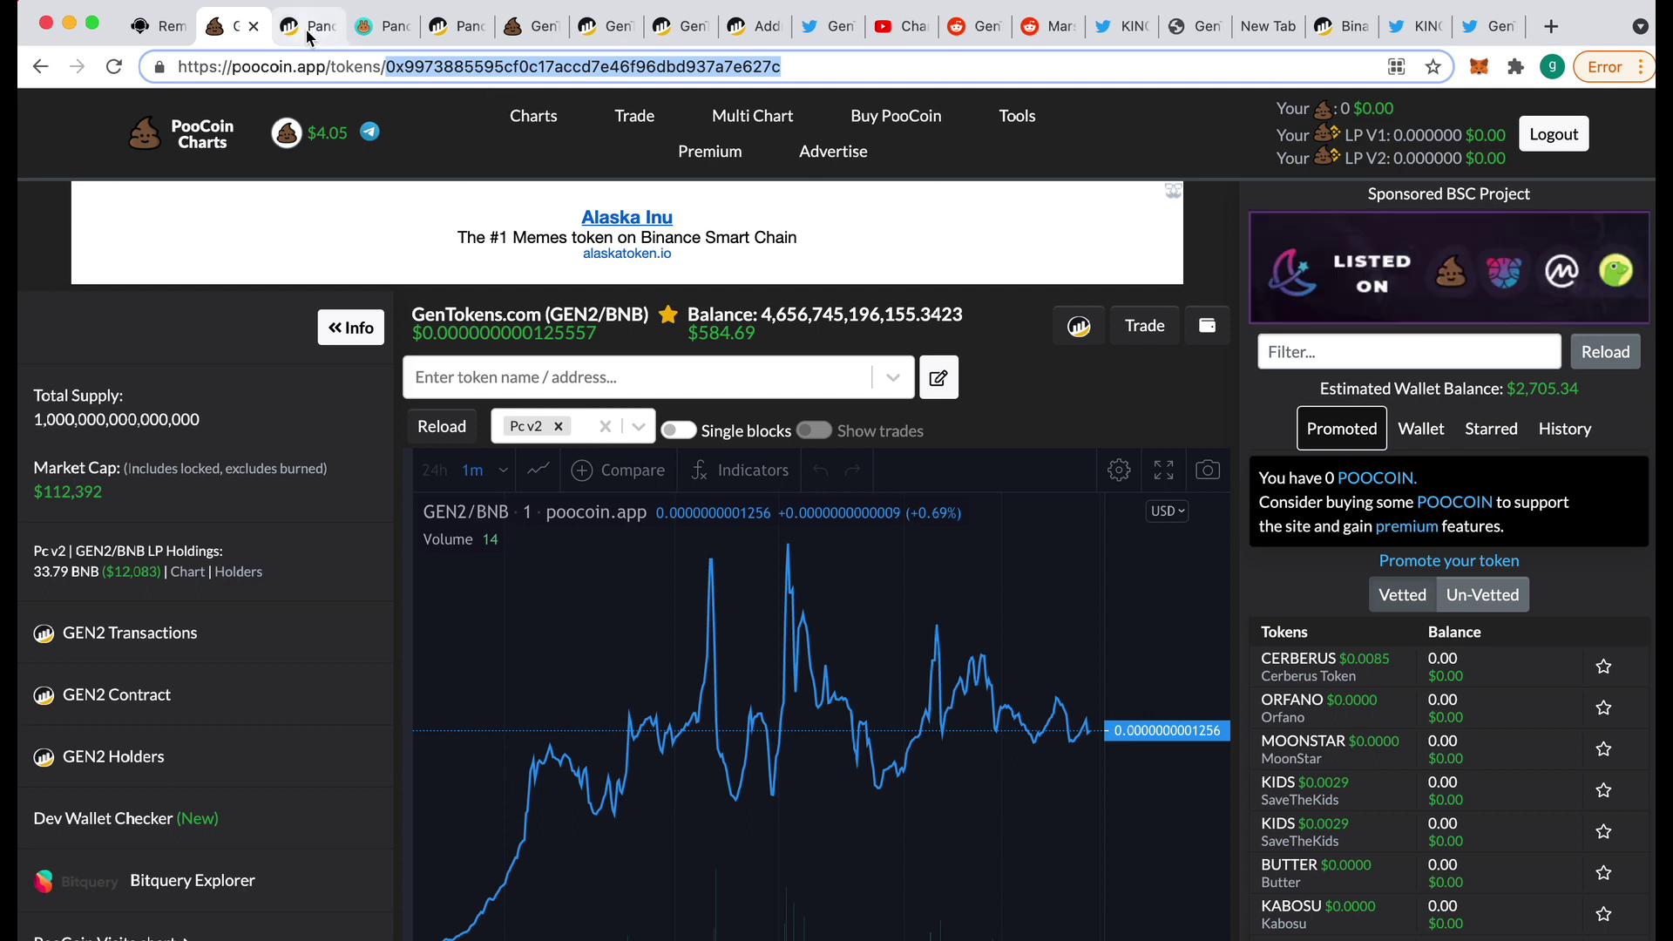
{"action": "left_click", "coordinate": [375, 28]}
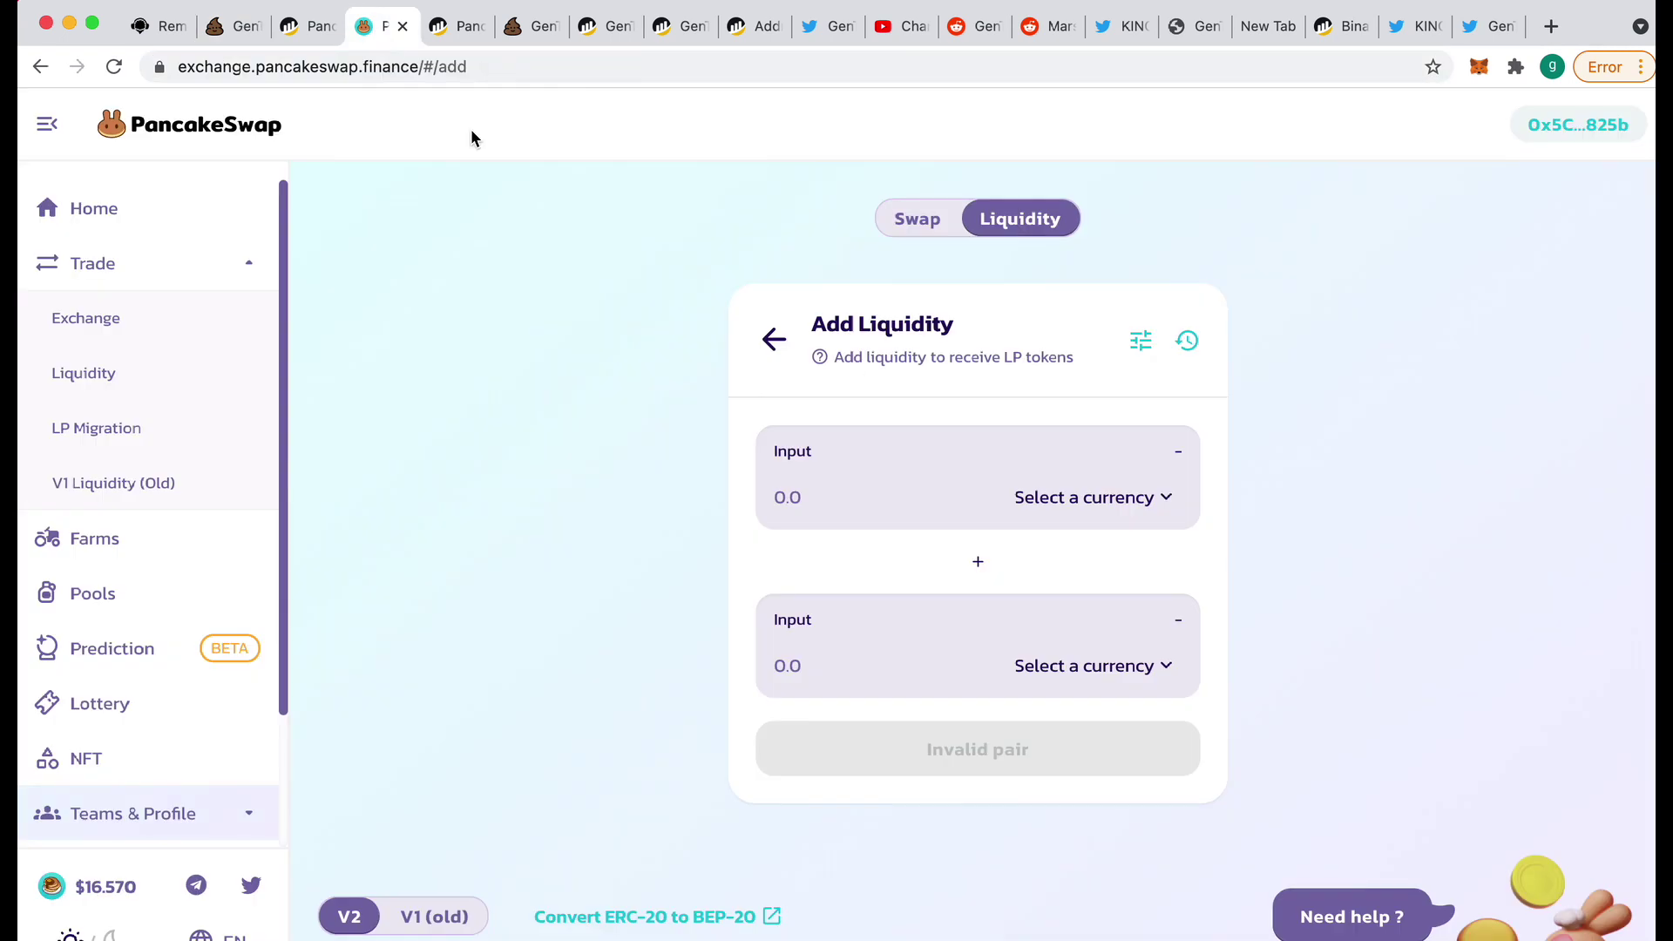
Step: Select GEN2 by its copied contract address as the first token and BNB as the second token of the liquidity pair
{"action": "left_click", "coordinate": [1096, 514]}
{"action": "left_click", "coordinate": [796, 262]}
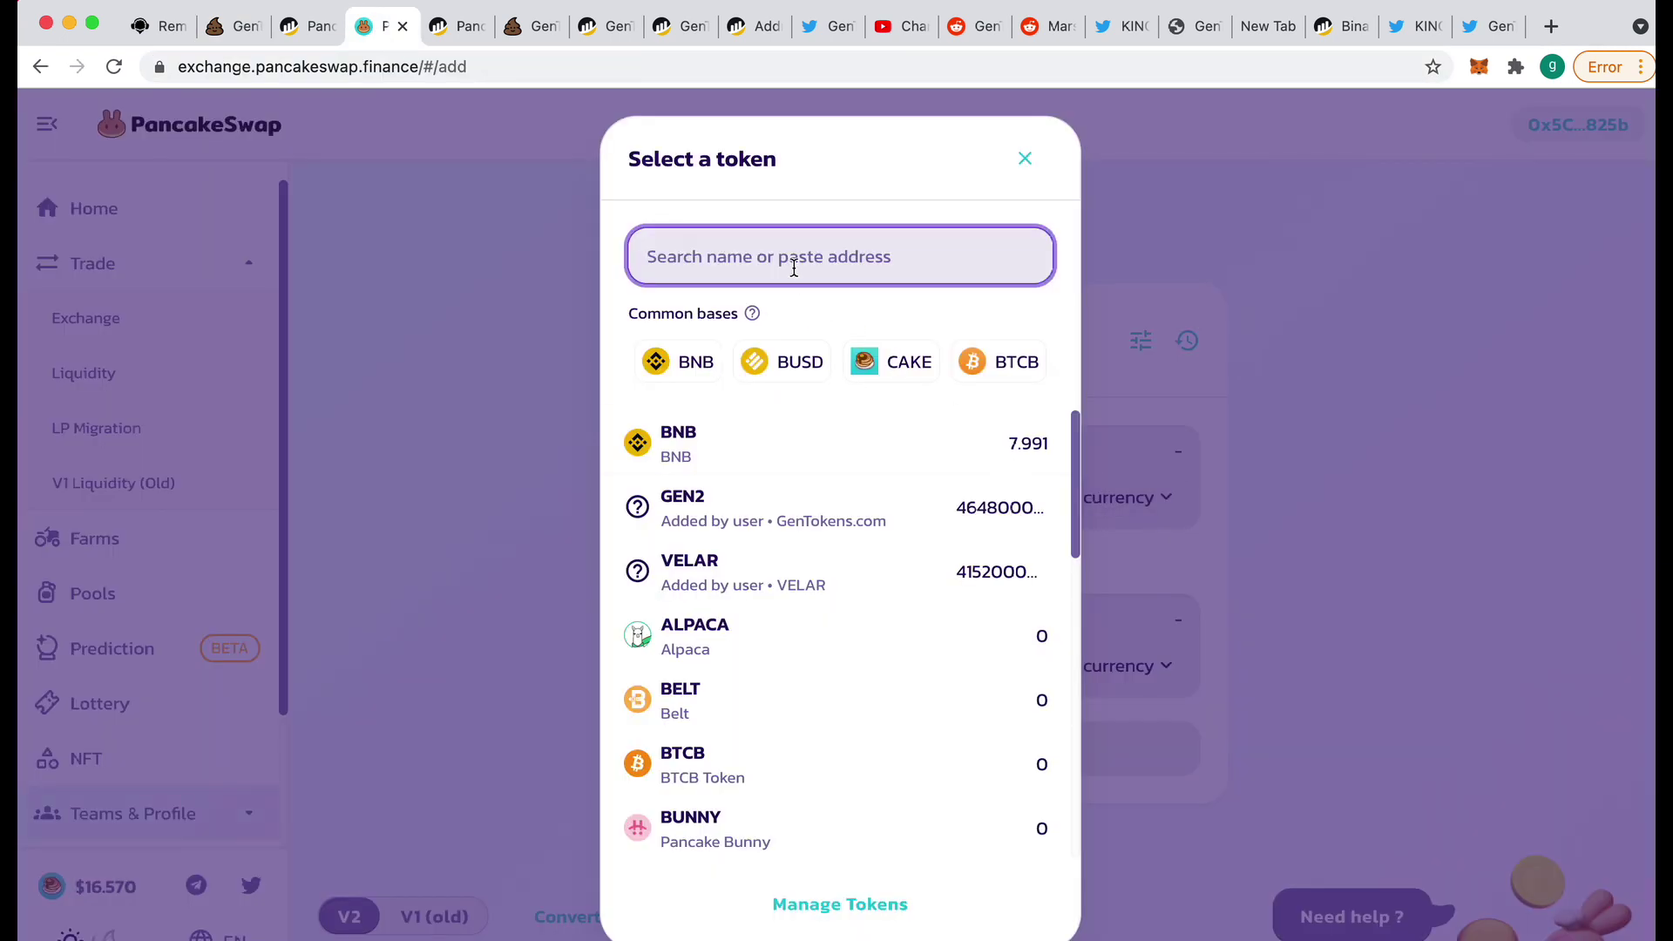
{"action": "key", "text": "super+v"}
{"action": "left_click", "coordinate": [757, 434]}
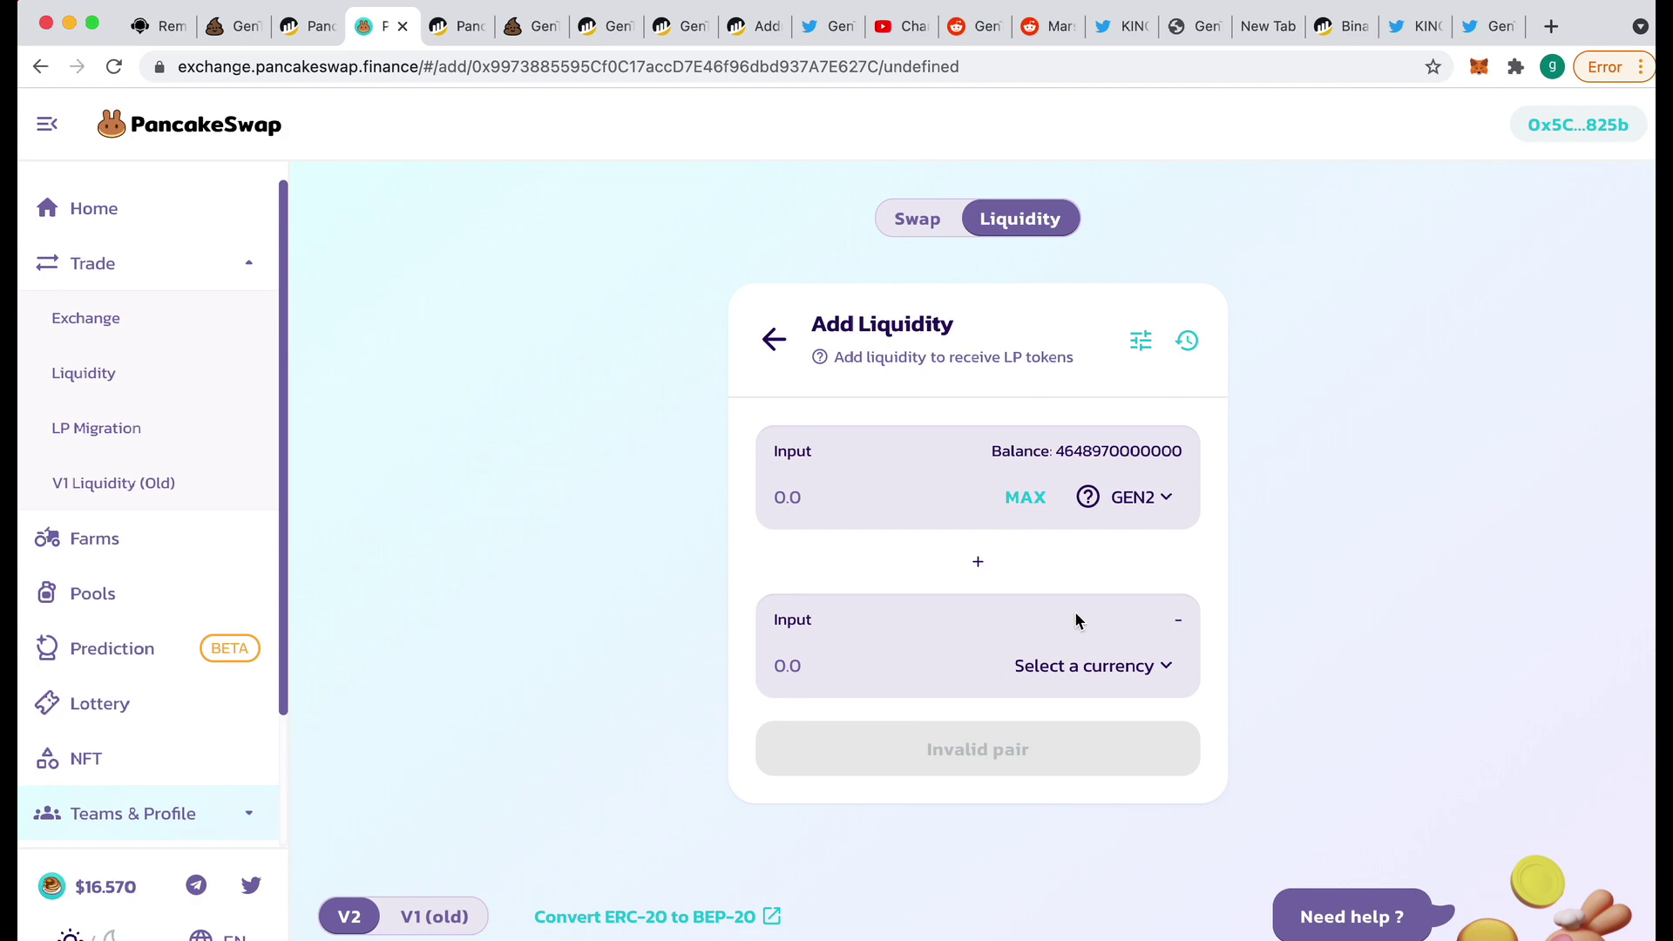
{"action": "left_click", "coordinate": [1067, 672]}
{"action": "left_click", "coordinate": [684, 450]}
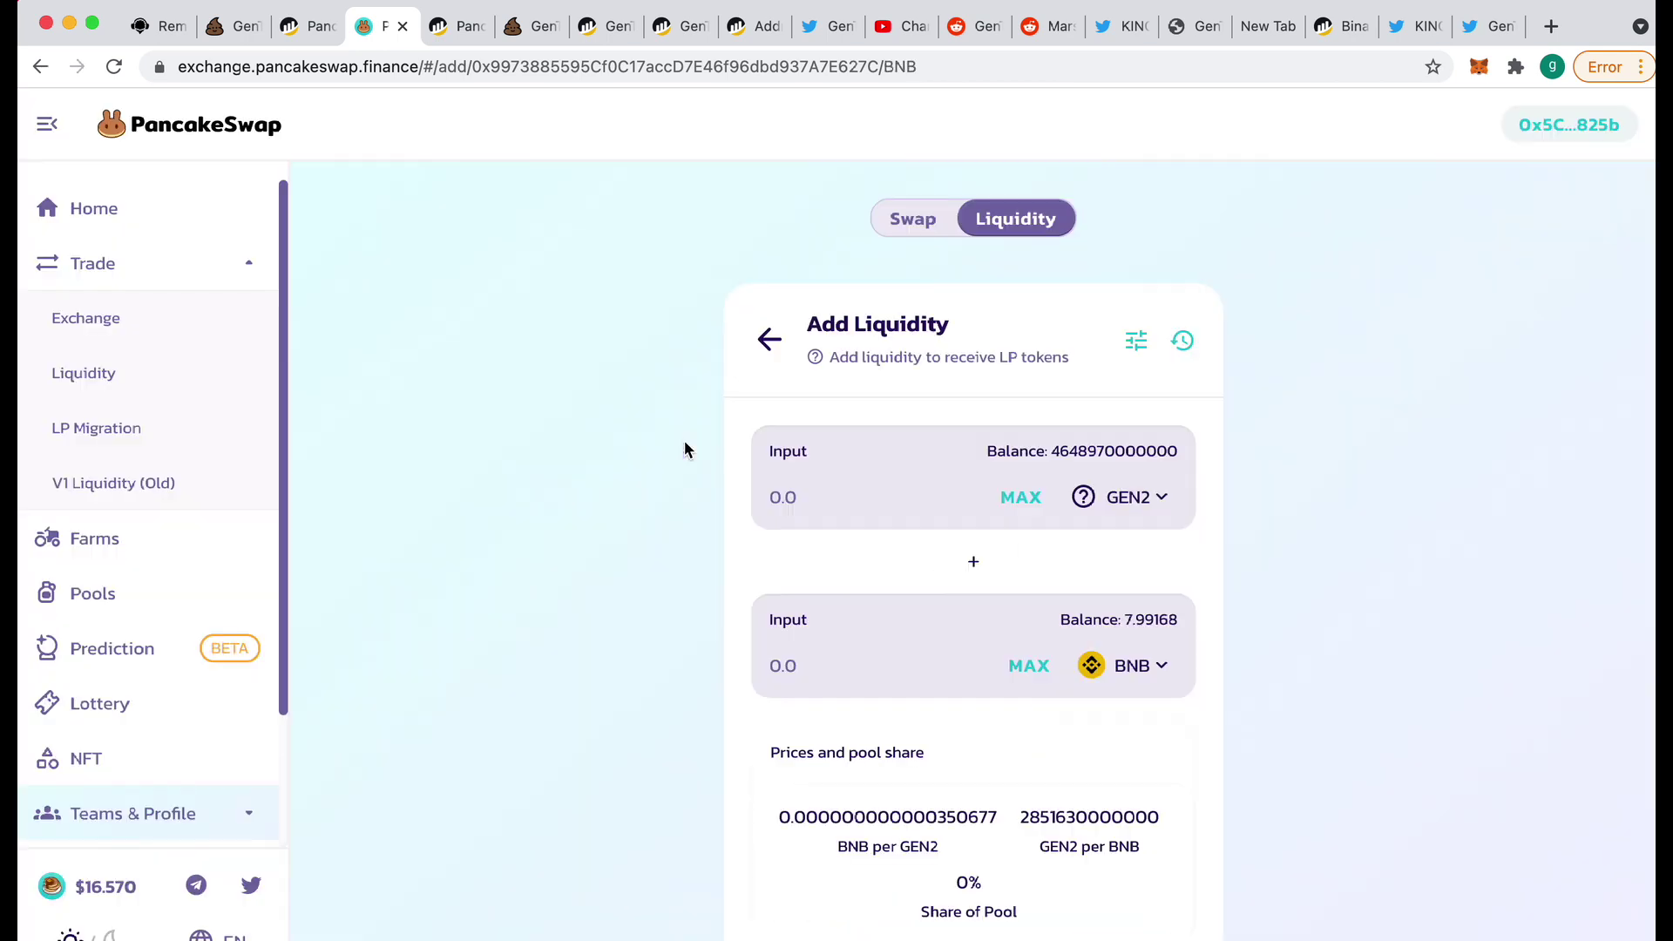
Step: Supply the maximum GEN2 balance with the matching BNB amount to the pool and confirm the transaction in MetaMask
{"action": "left_click", "coordinate": [1016, 504]}
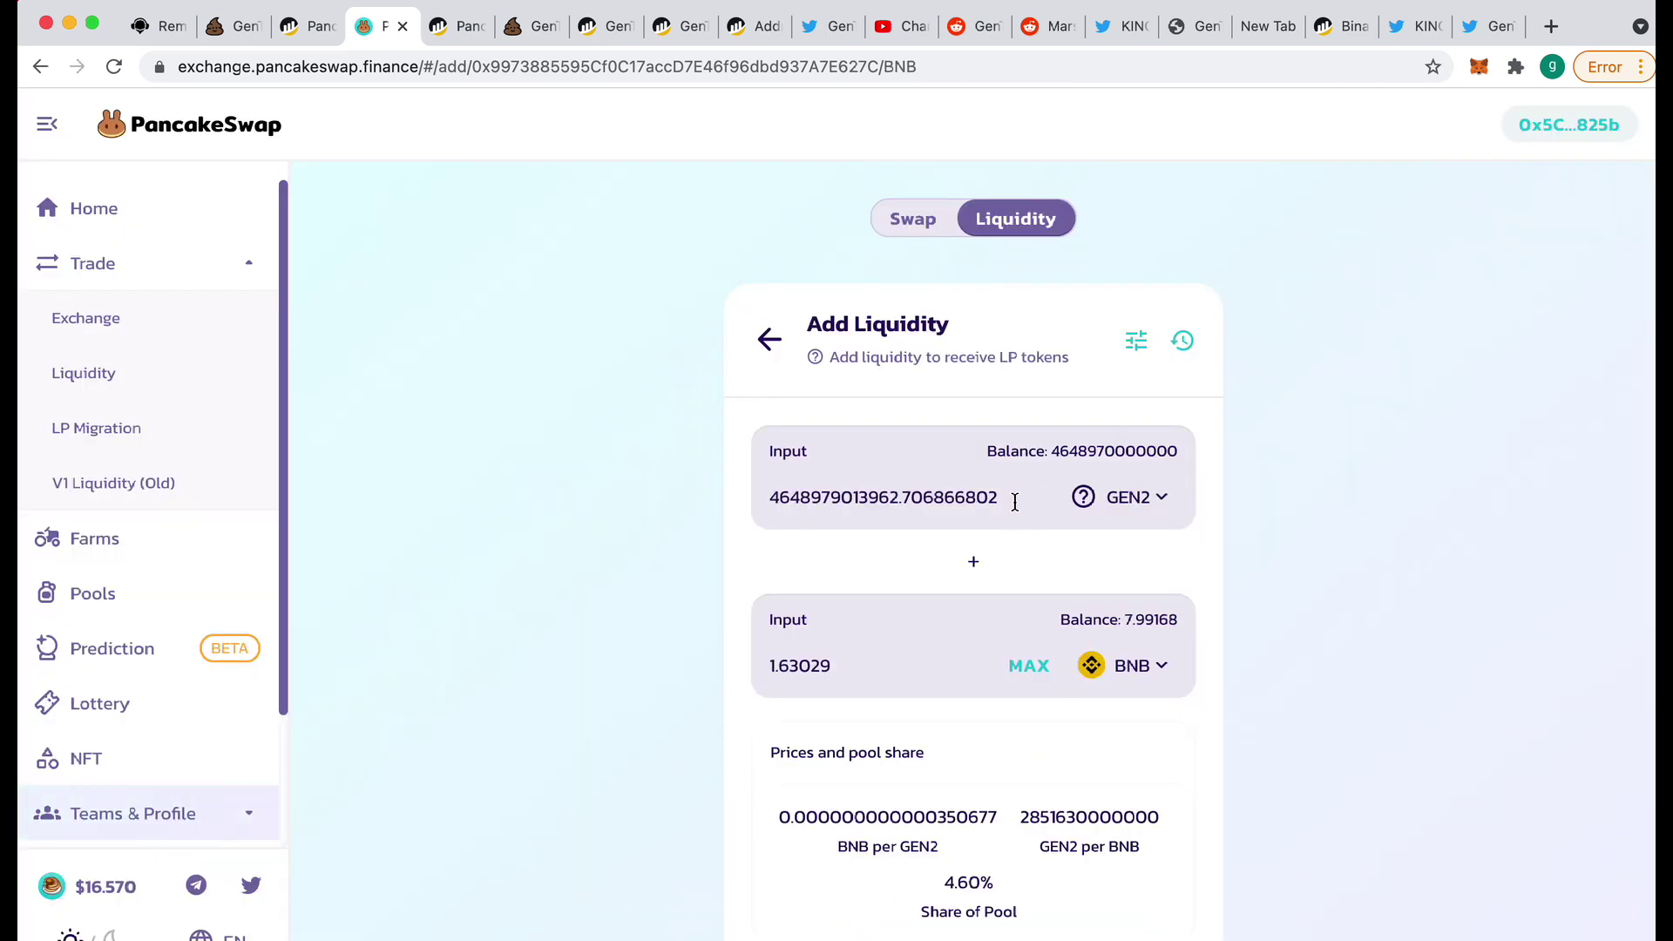
{"action": "scroll", "coordinate": [691, 523], "scroll_direction": "down", "scroll_amount": 3}
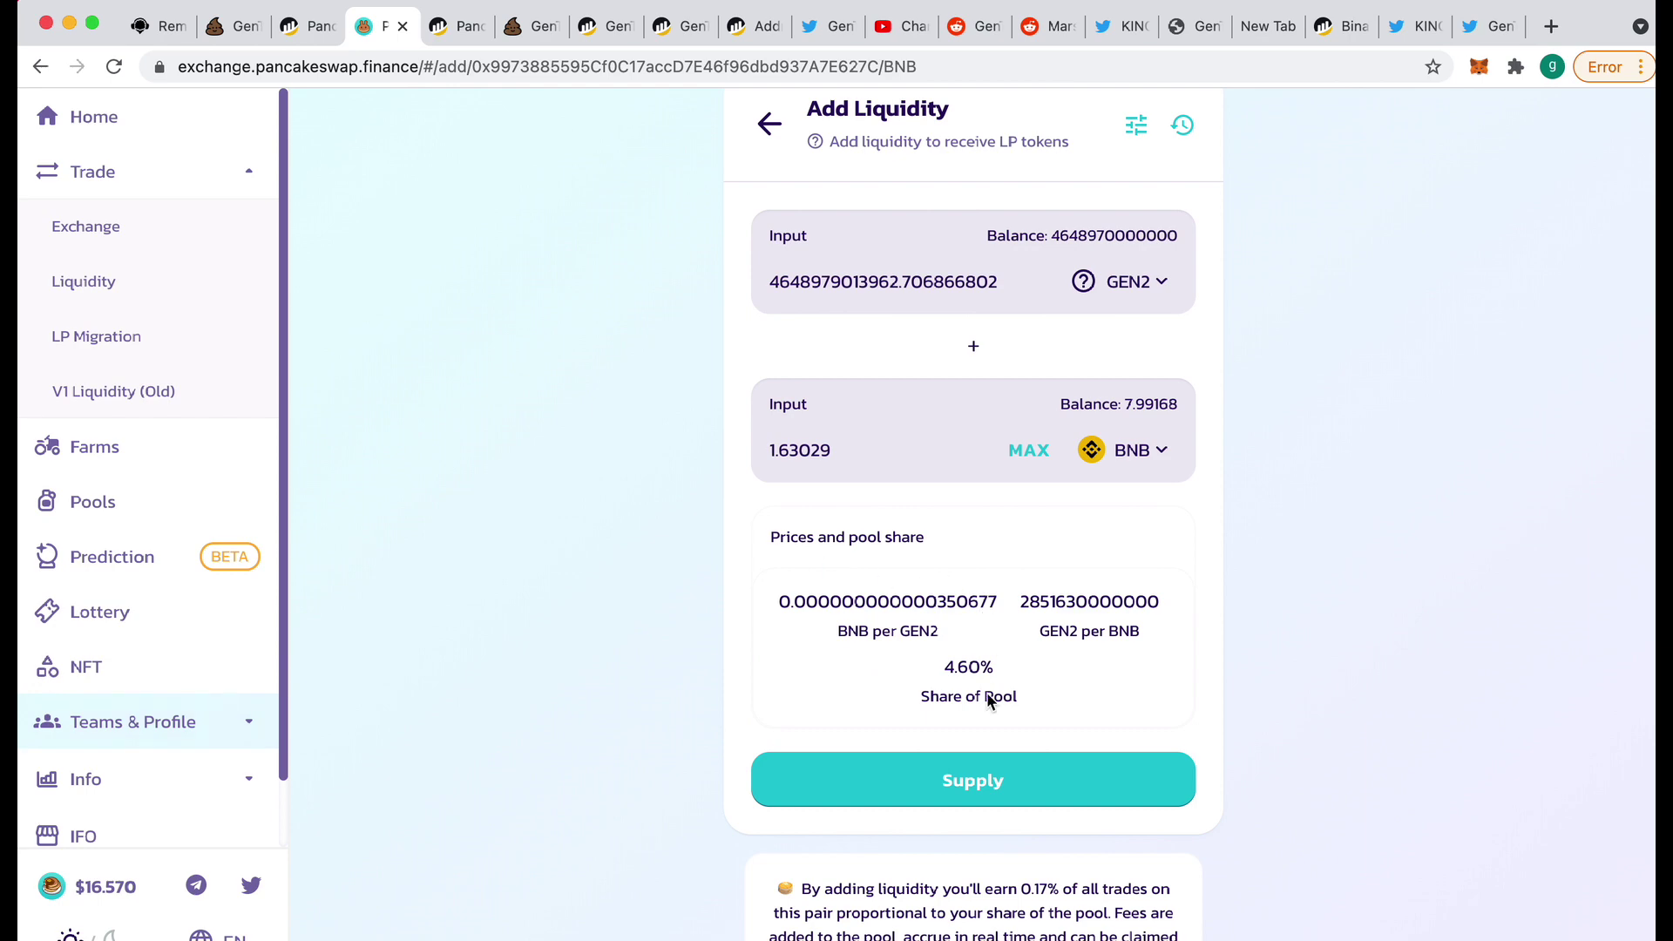
{"action": "left_click", "coordinate": [985, 781]}
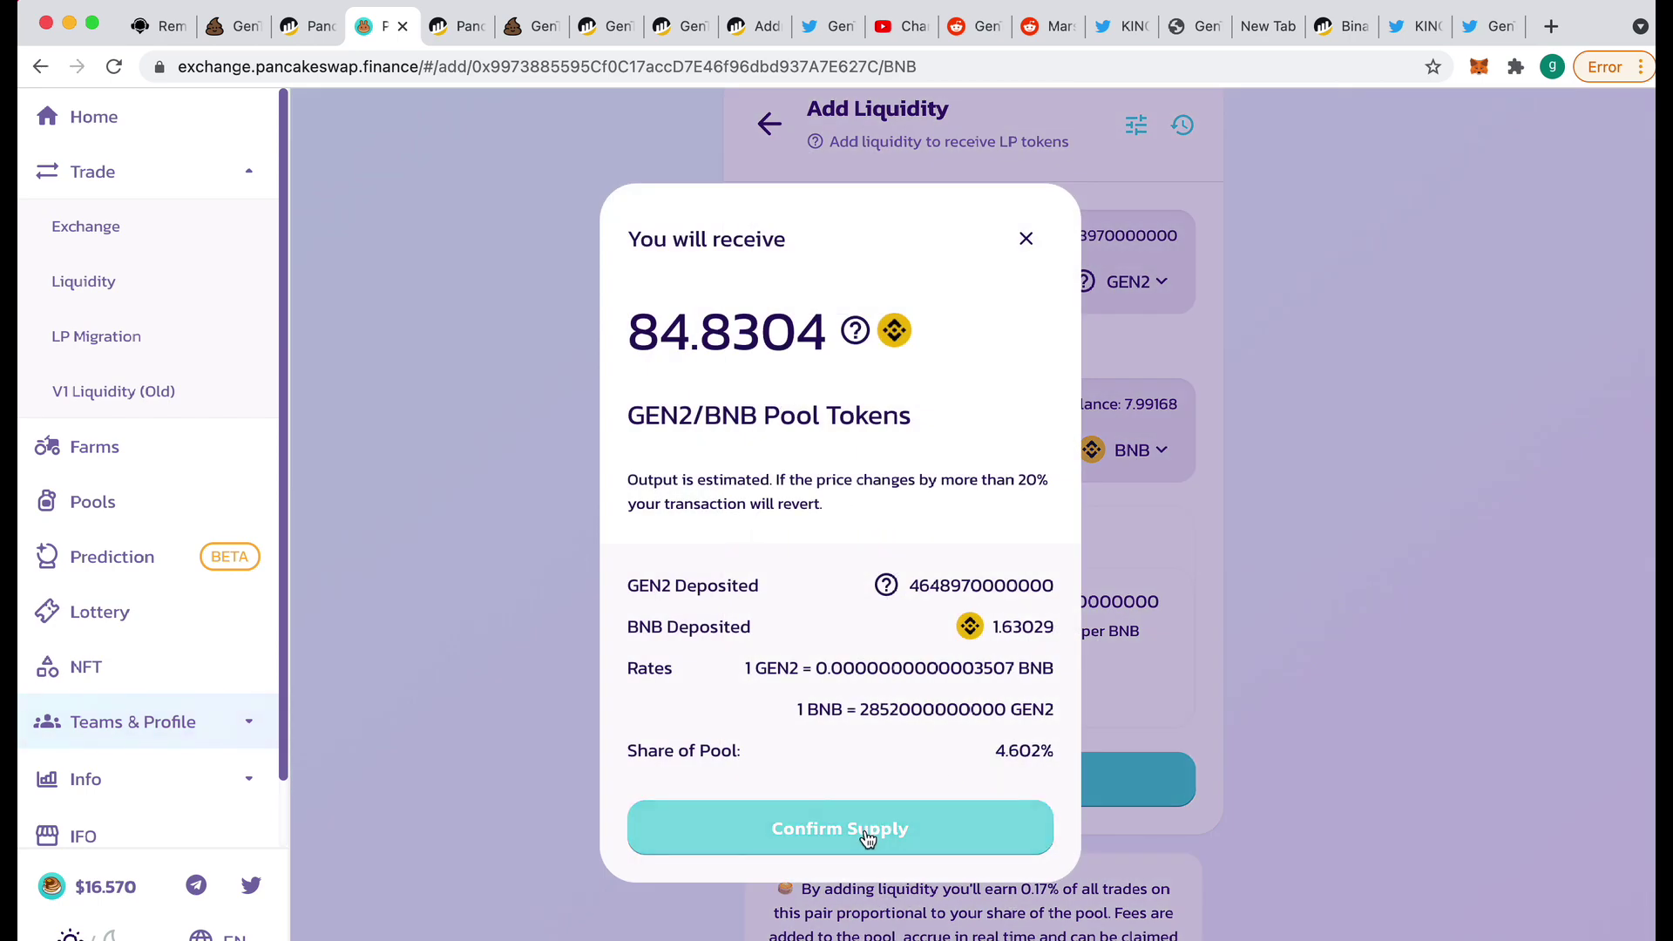
{"action": "left_click", "coordinate": [871, 830]}
{"action": "left_click", "coordinate": [1542, 671]}
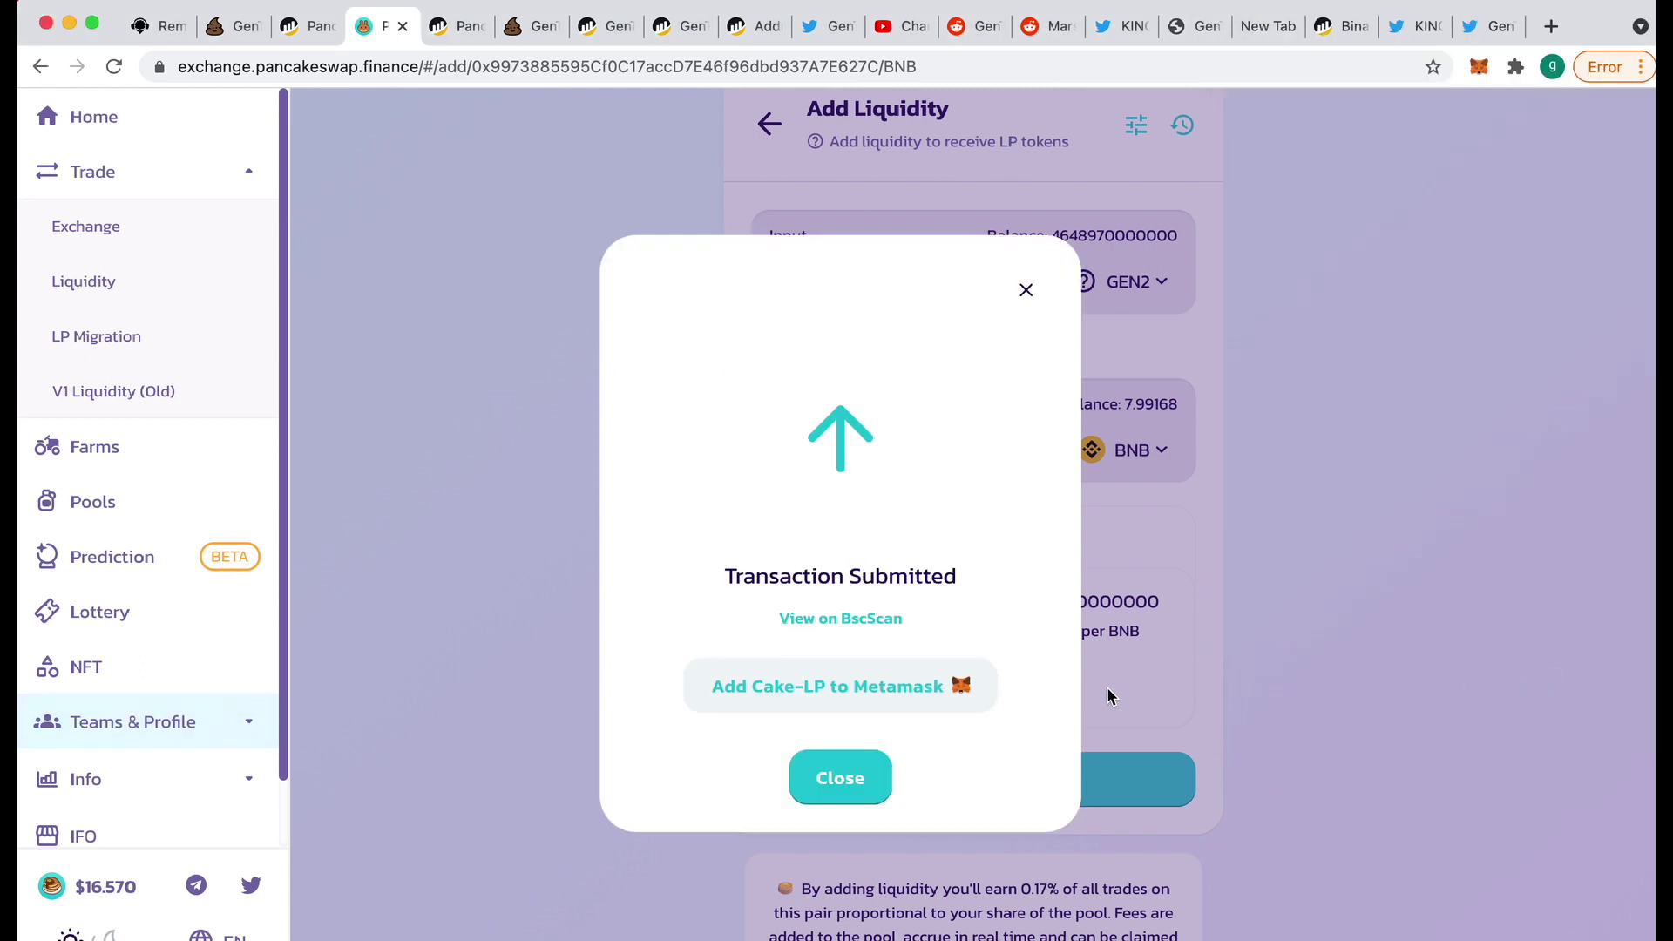
Step: Add the Cake-LP token to MetaMask and open its details from the wallet's asset list
{"action": "left_click", "coordinate": [903, 685]}
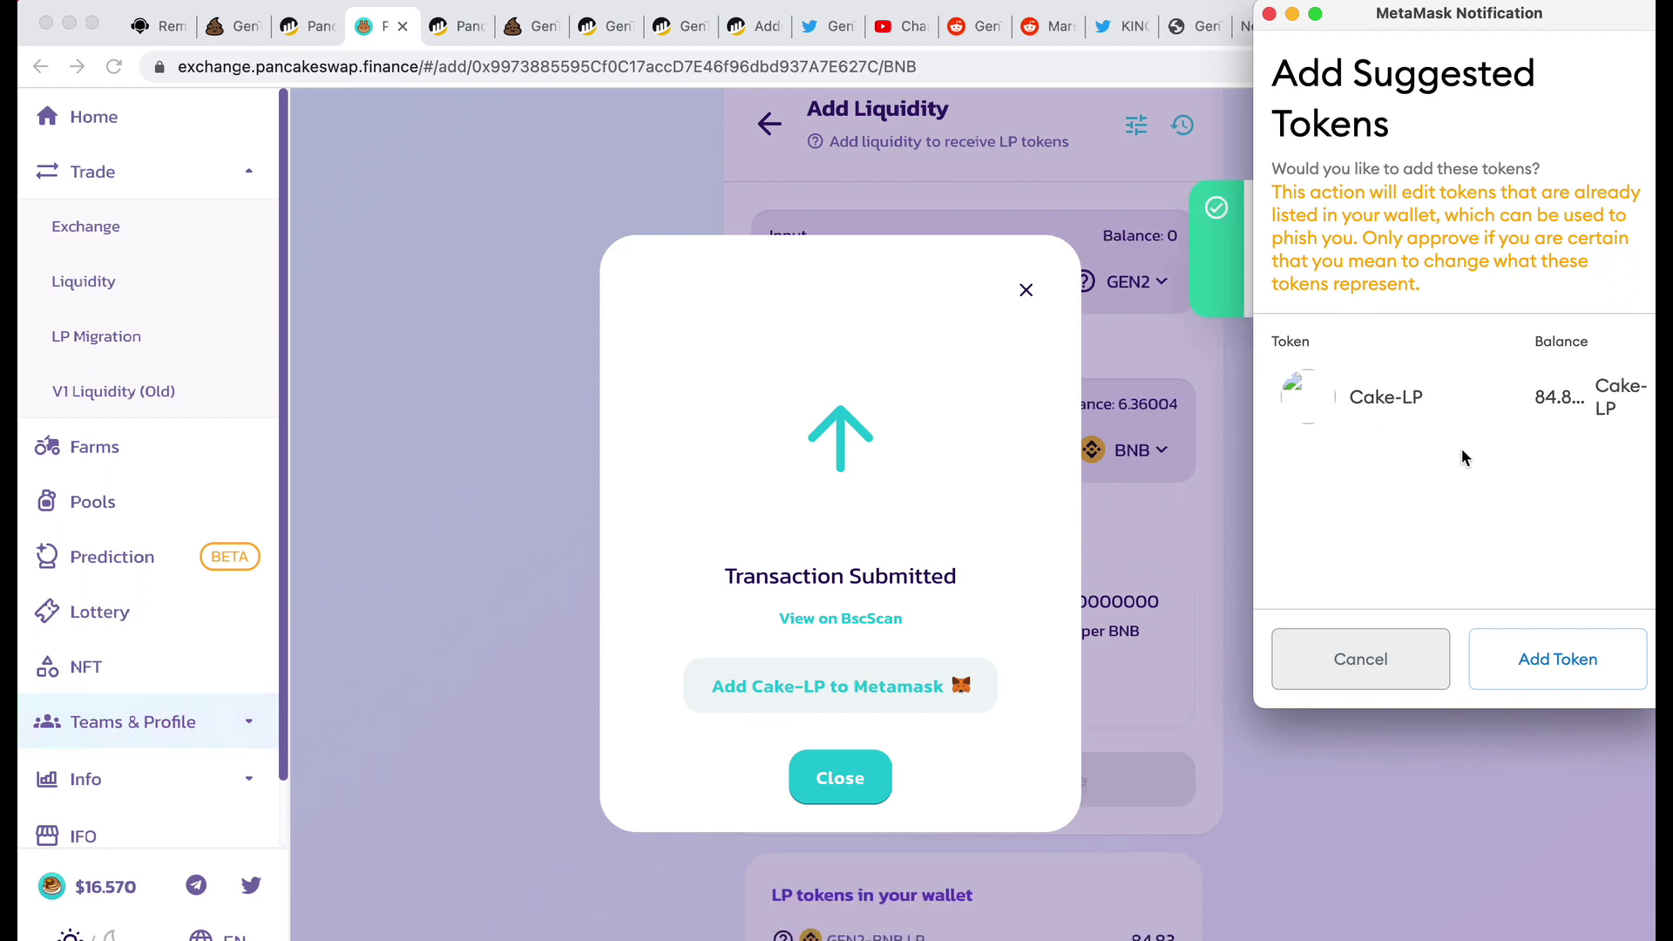
{"action": "left_click", "coordinate": [1548, 664]}
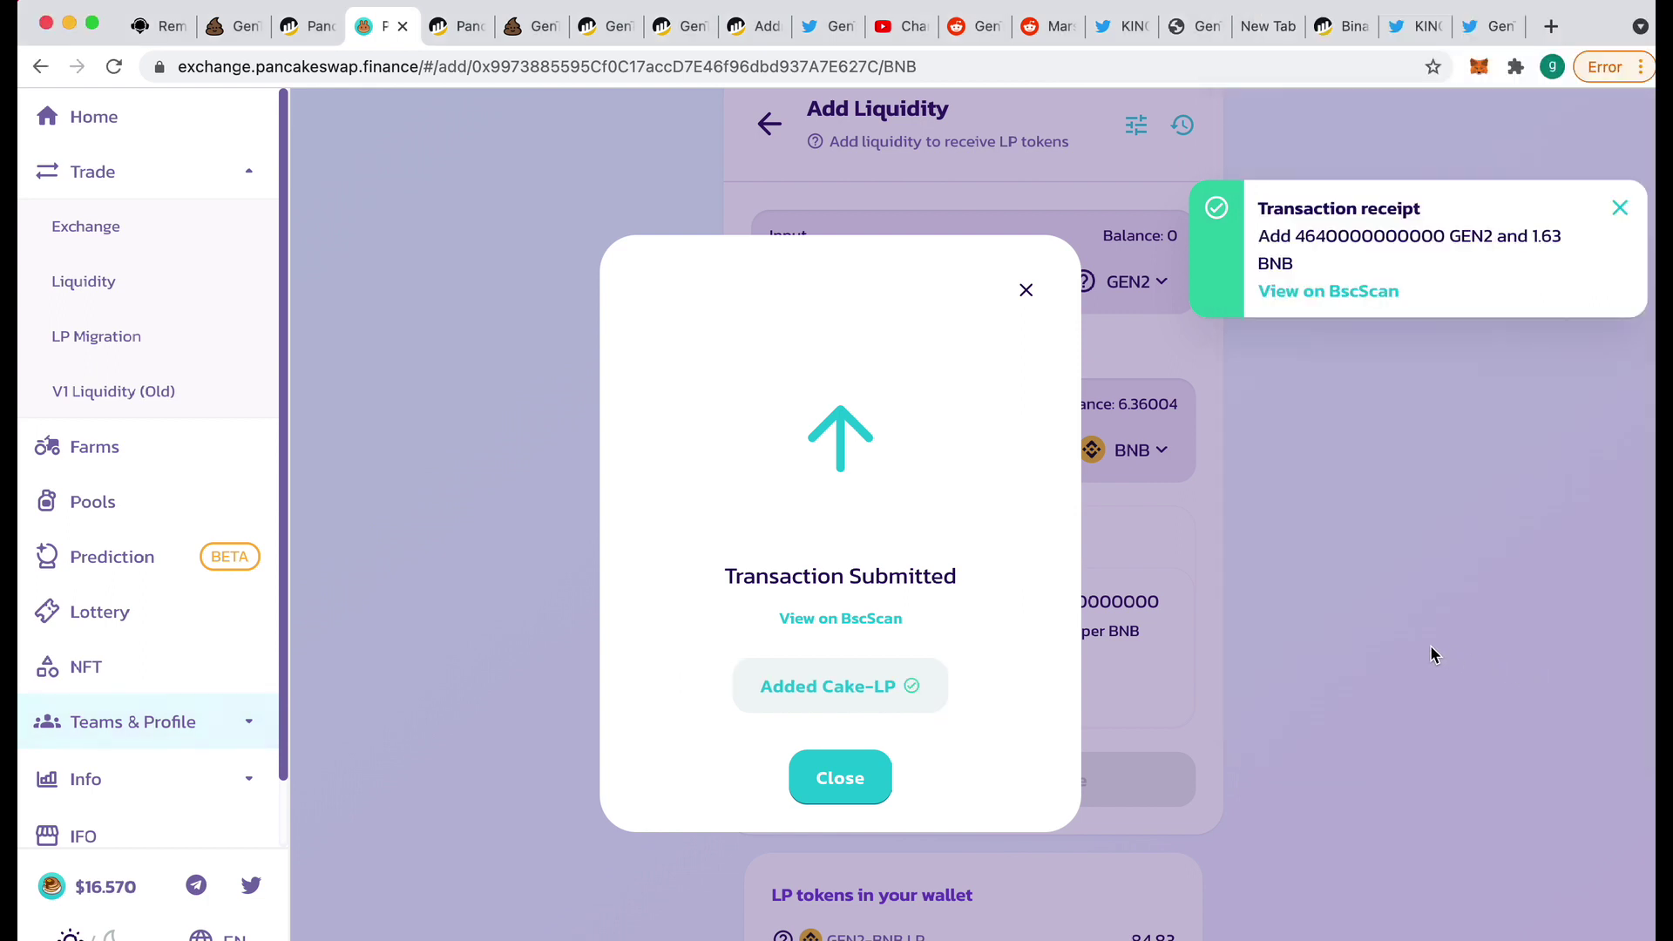
{"action": "left_click", "coordinate": [1479, 69]}
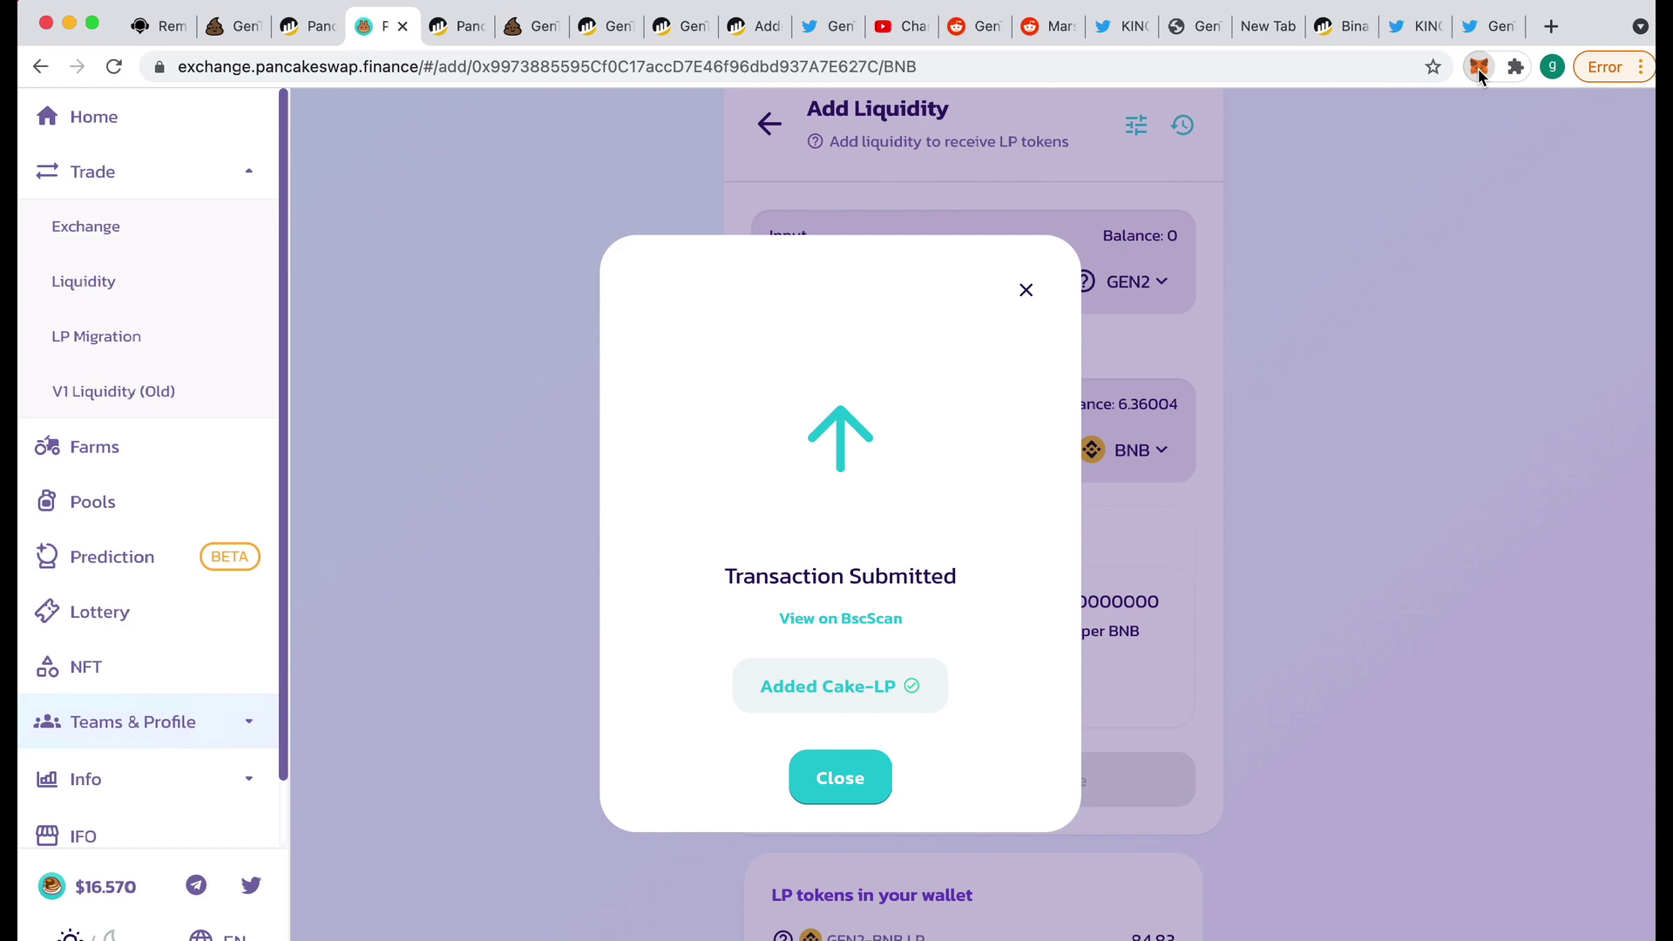
{"action": "scroll", "coordinate": [1324, 608], "scroll_direction": "down", "scroll_amount": 5}
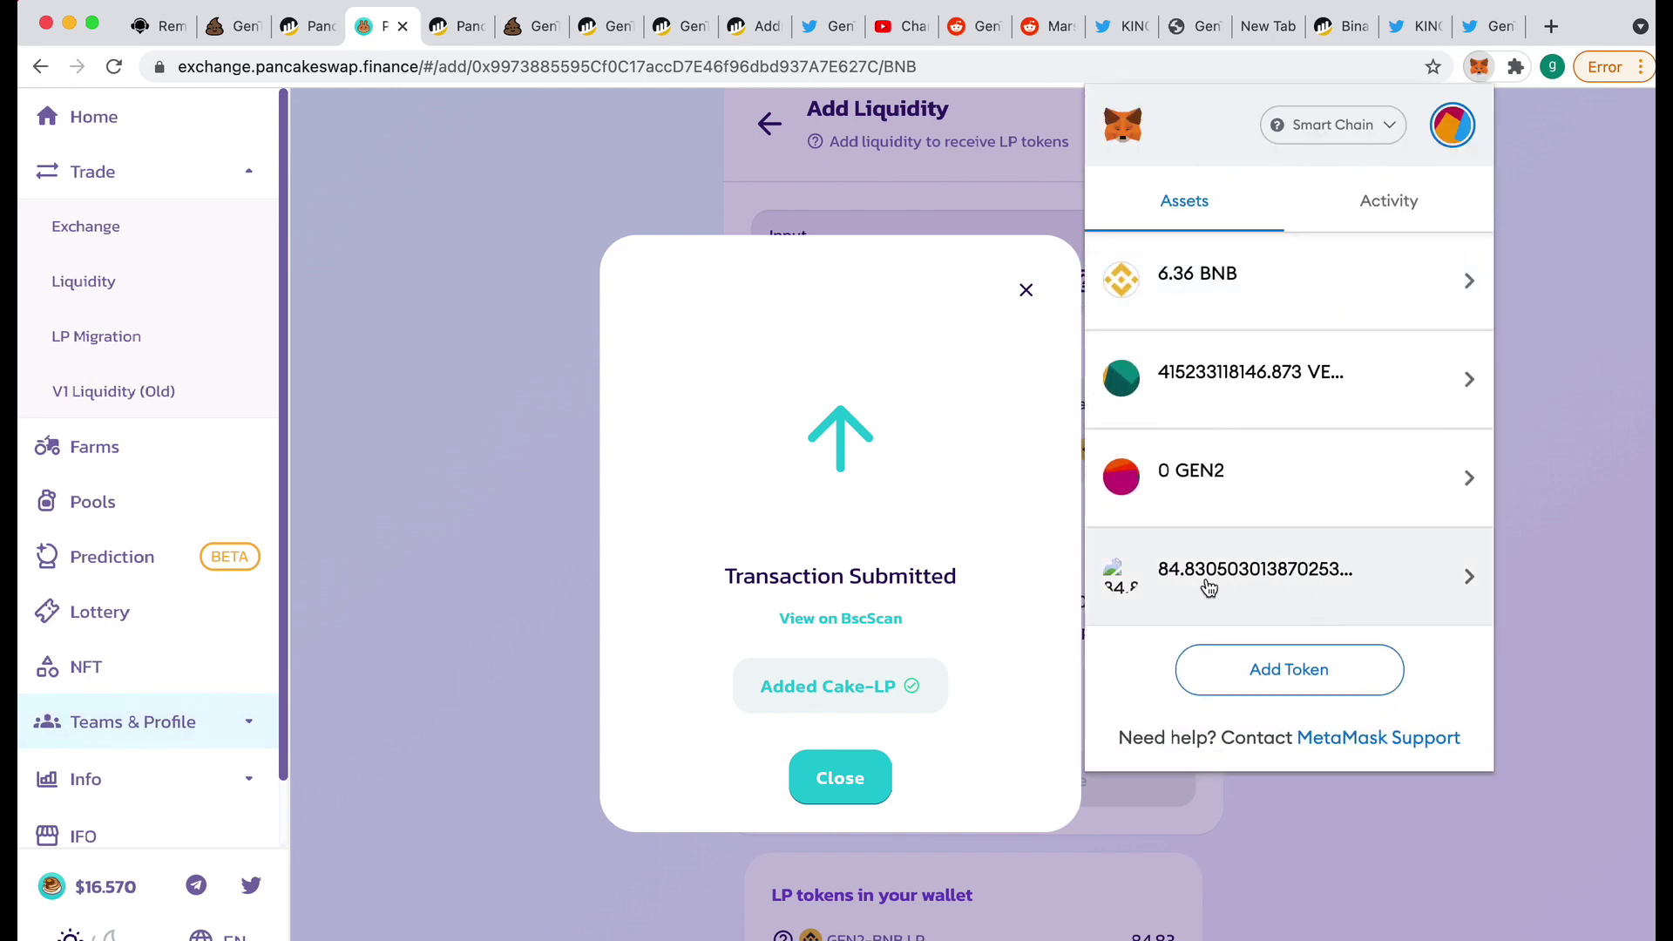
{"action": "left_click", "coordinate": [1325, 571]}
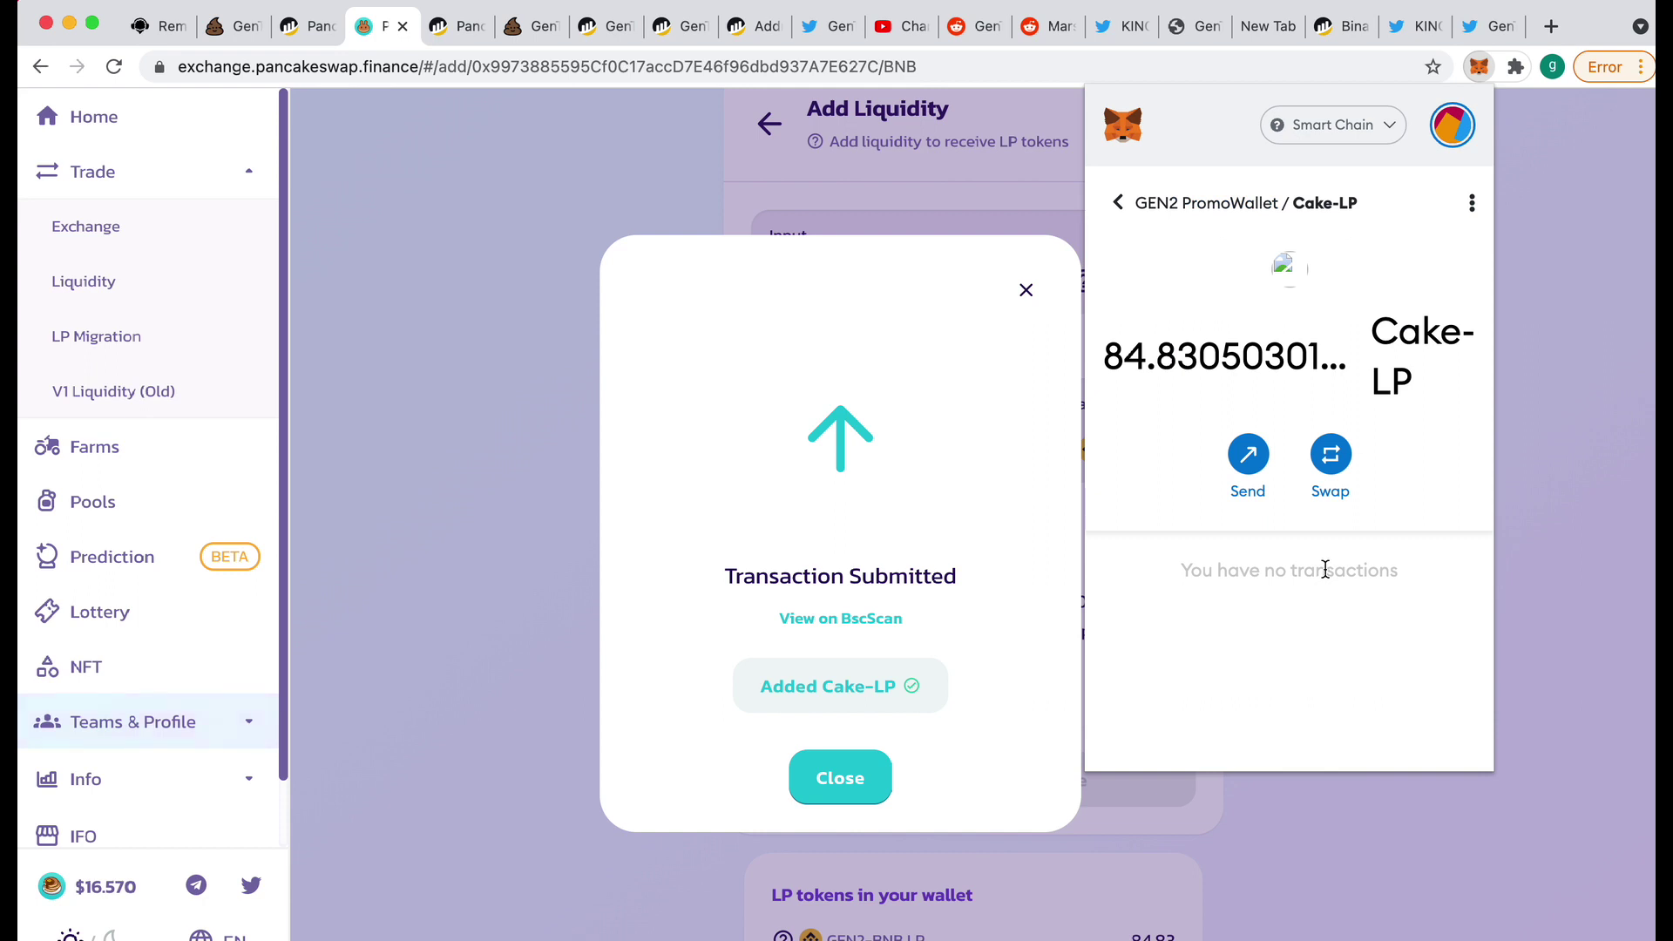
Step: Check the options available for Cake-LP in MetaMask, then return to the account overview and review its token balances
{"action": "left_click", "coordinate": [1473, 203]}
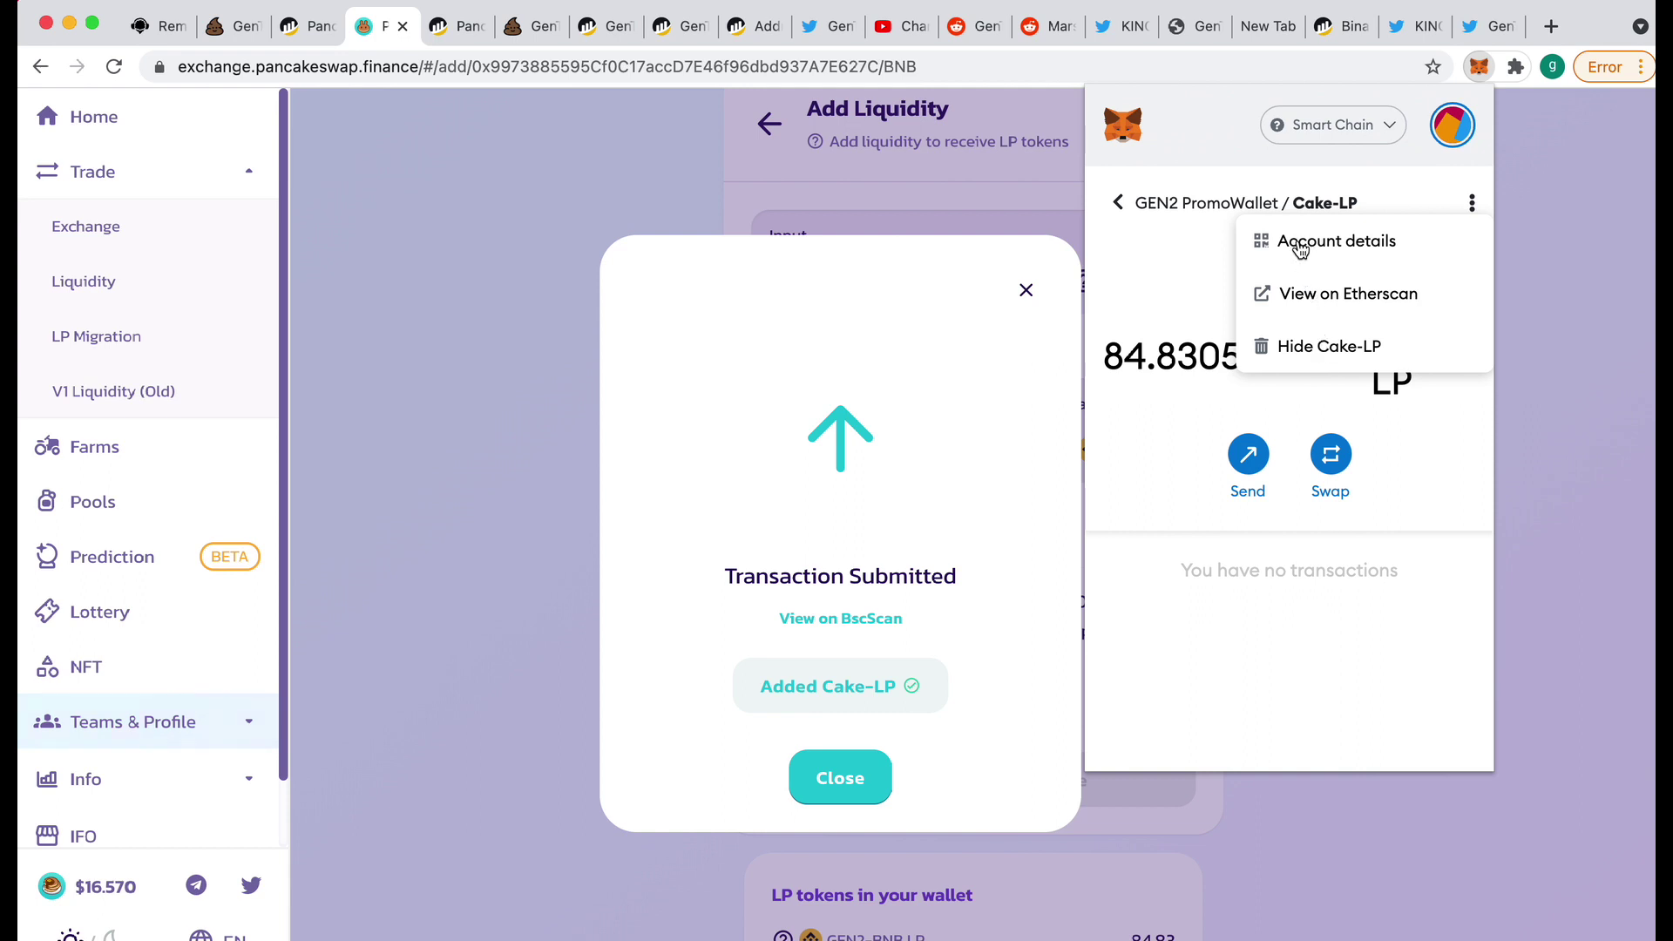
{"action": "left_click", "coordinate": [1193, 243]}
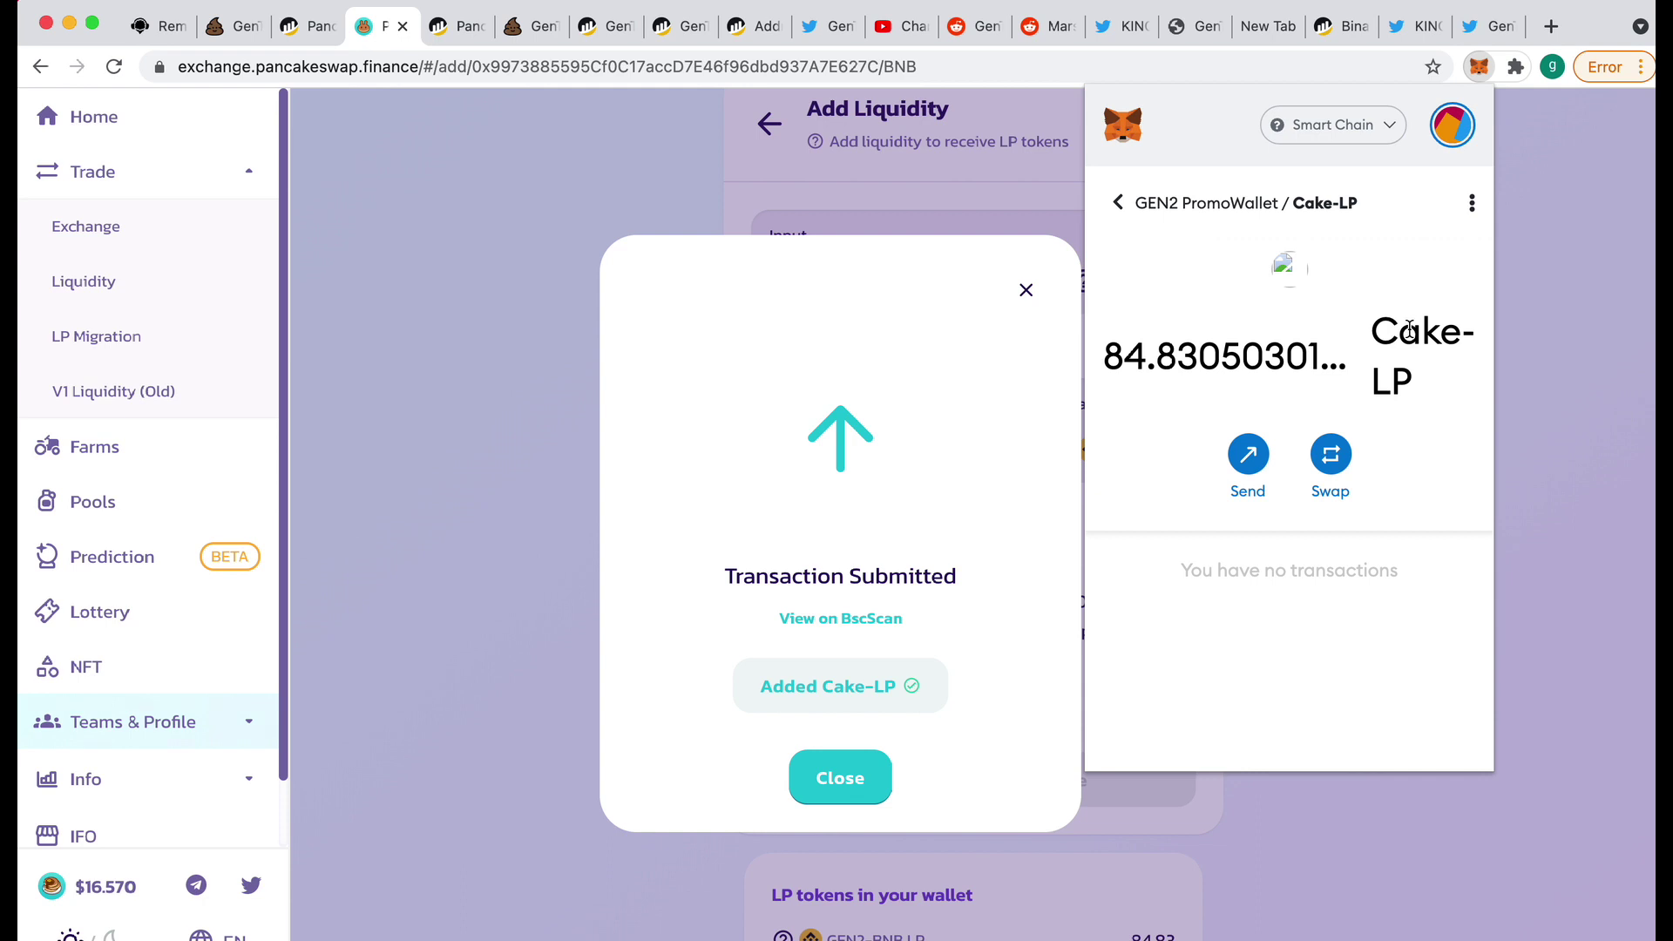
{"action": "left_click", "coordinate": [1119, 204]}
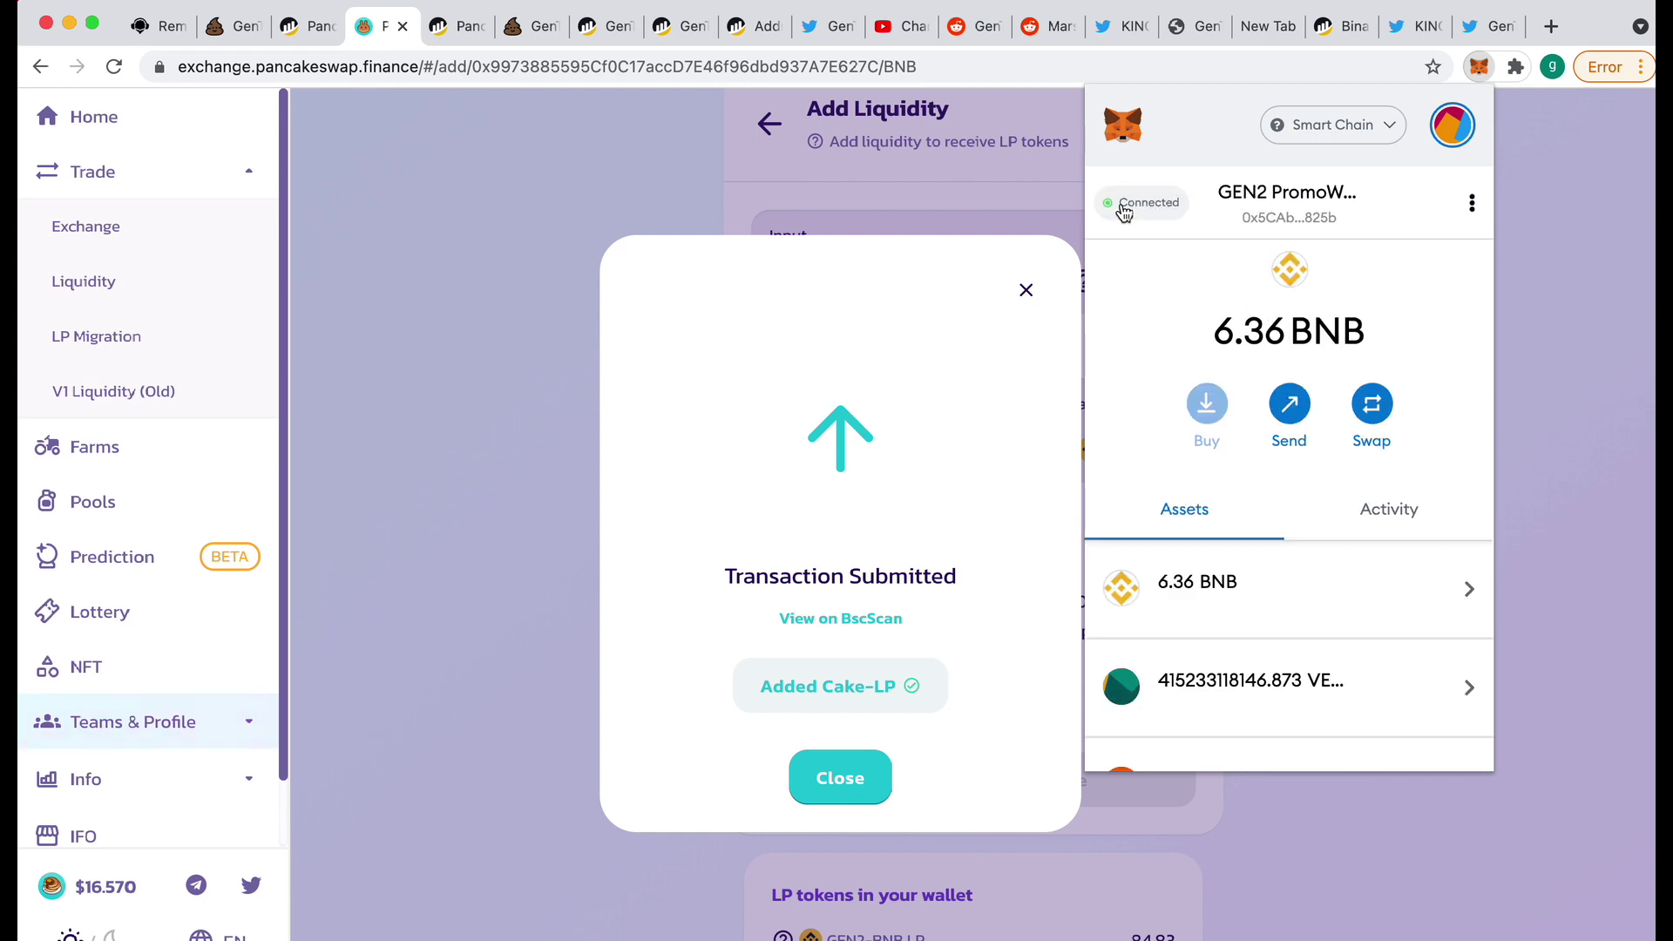
{"action": "scroll", "coordinate": [1358, 606], "scroll_direction": "down", "scroll_amount": 3}
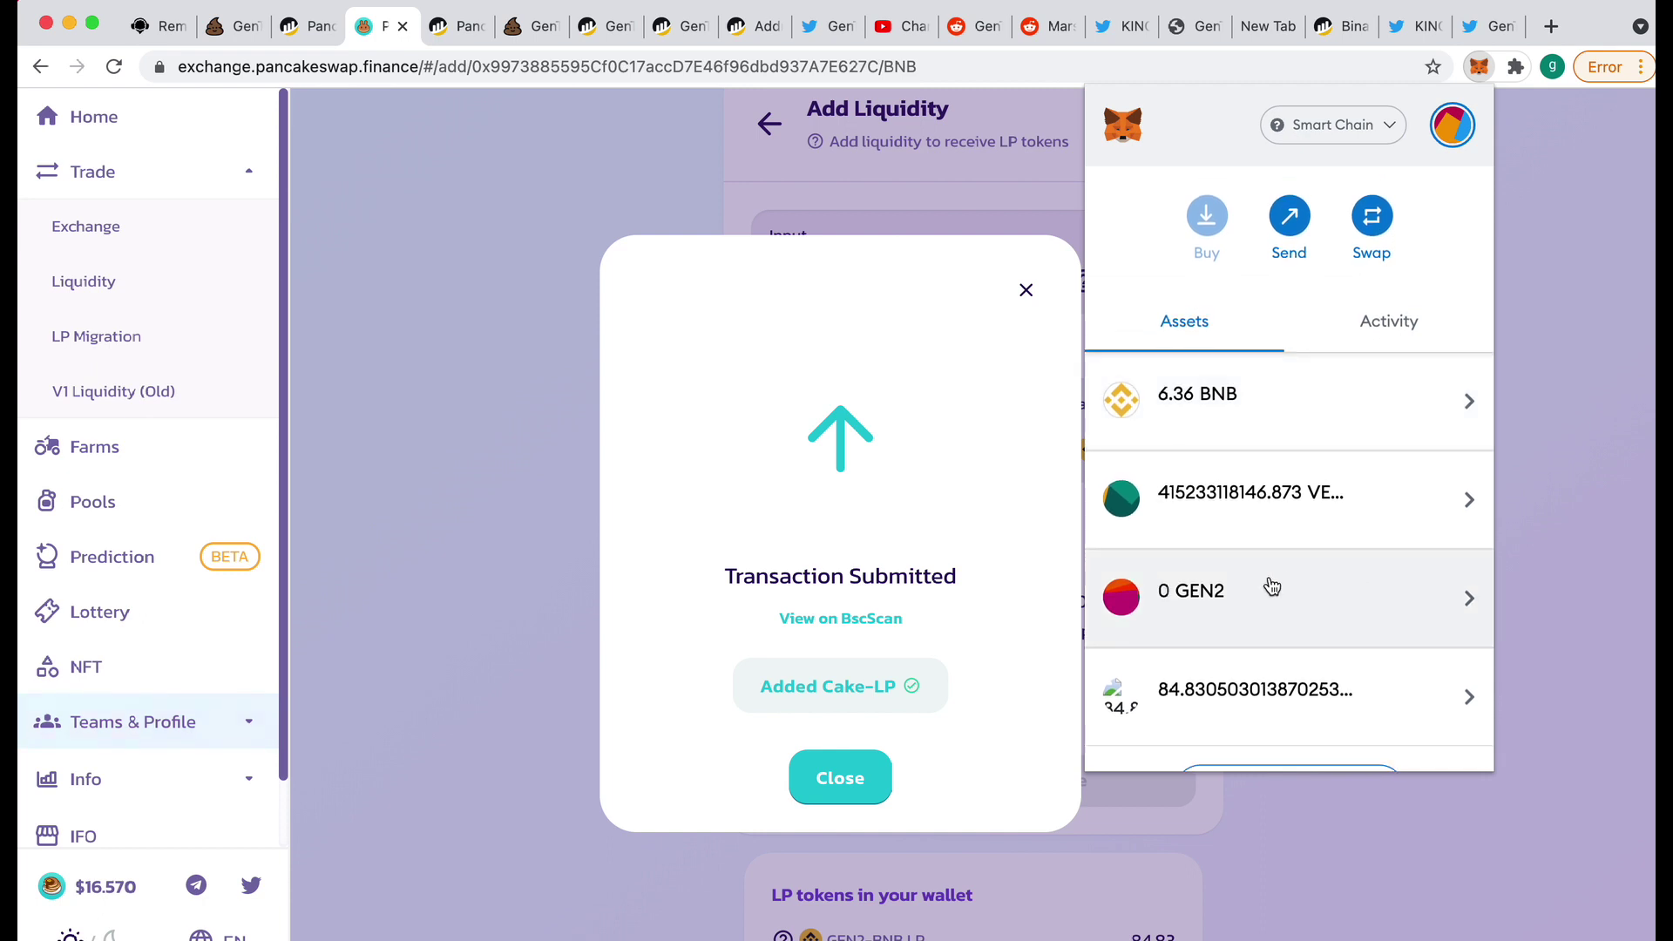
{"action": "scroll", "coordinate": [1299, 585], "scroll_direction": "down", "scroll_amount": 2}
{"action": "scroll", "coordinate": [1299, 585], "scroll_direction": "up", "scroll_amount": 3}
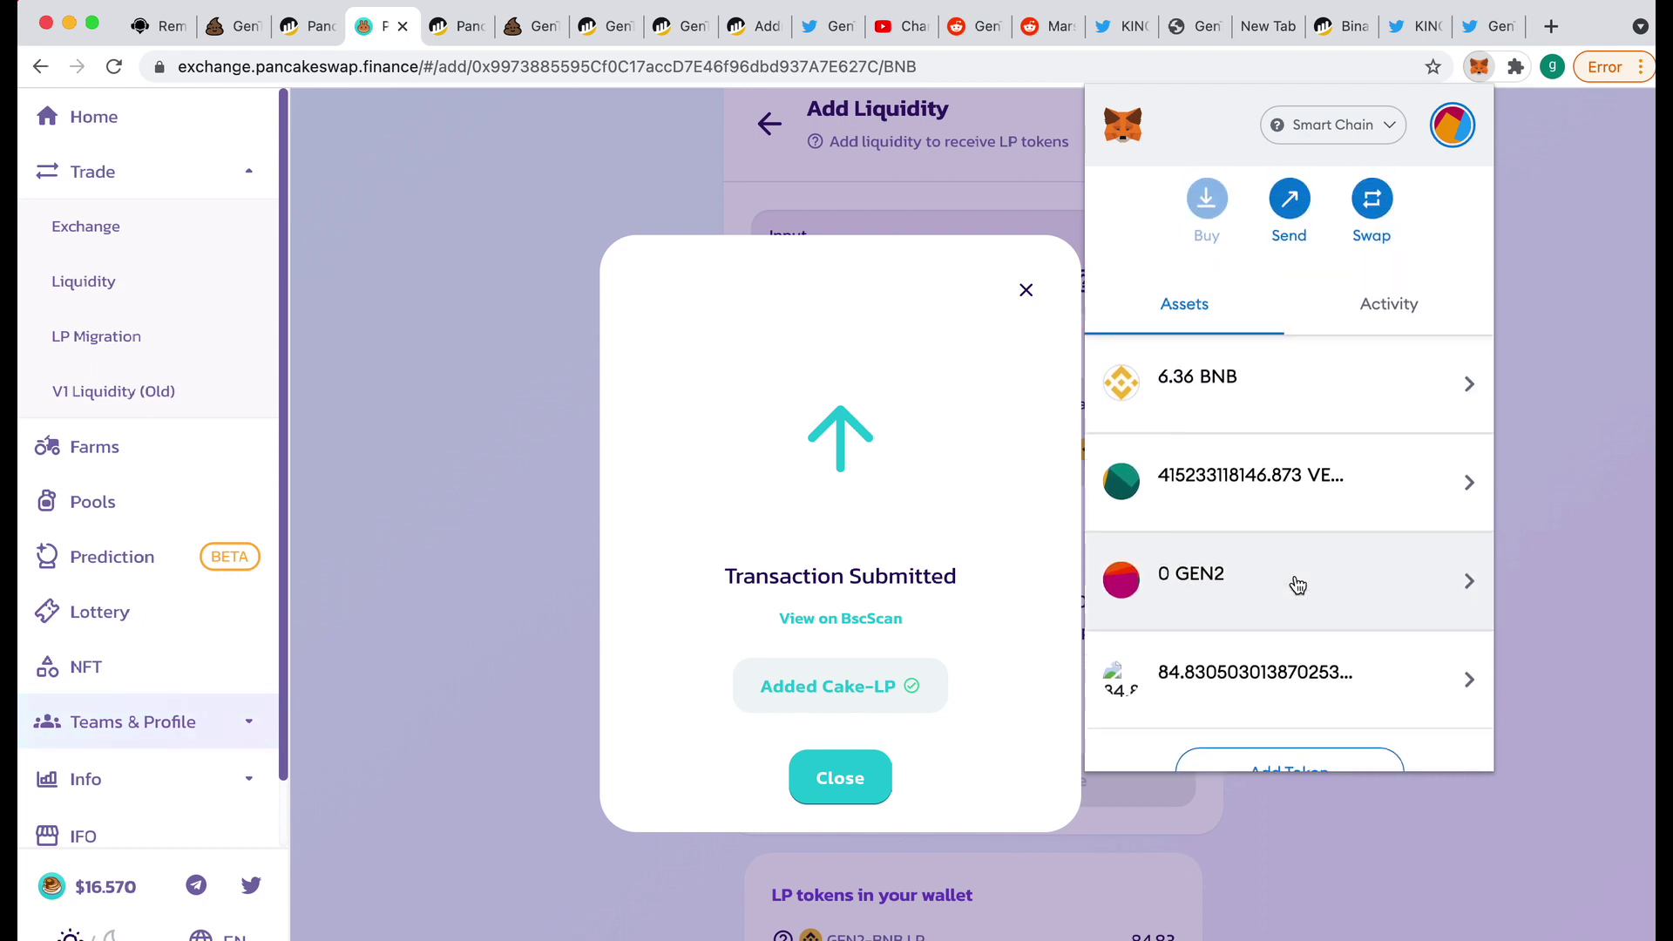
{"action": "scroll", "coordinate": [1298, 586], "scroll_direction": "up", "scroll_amount": 2}
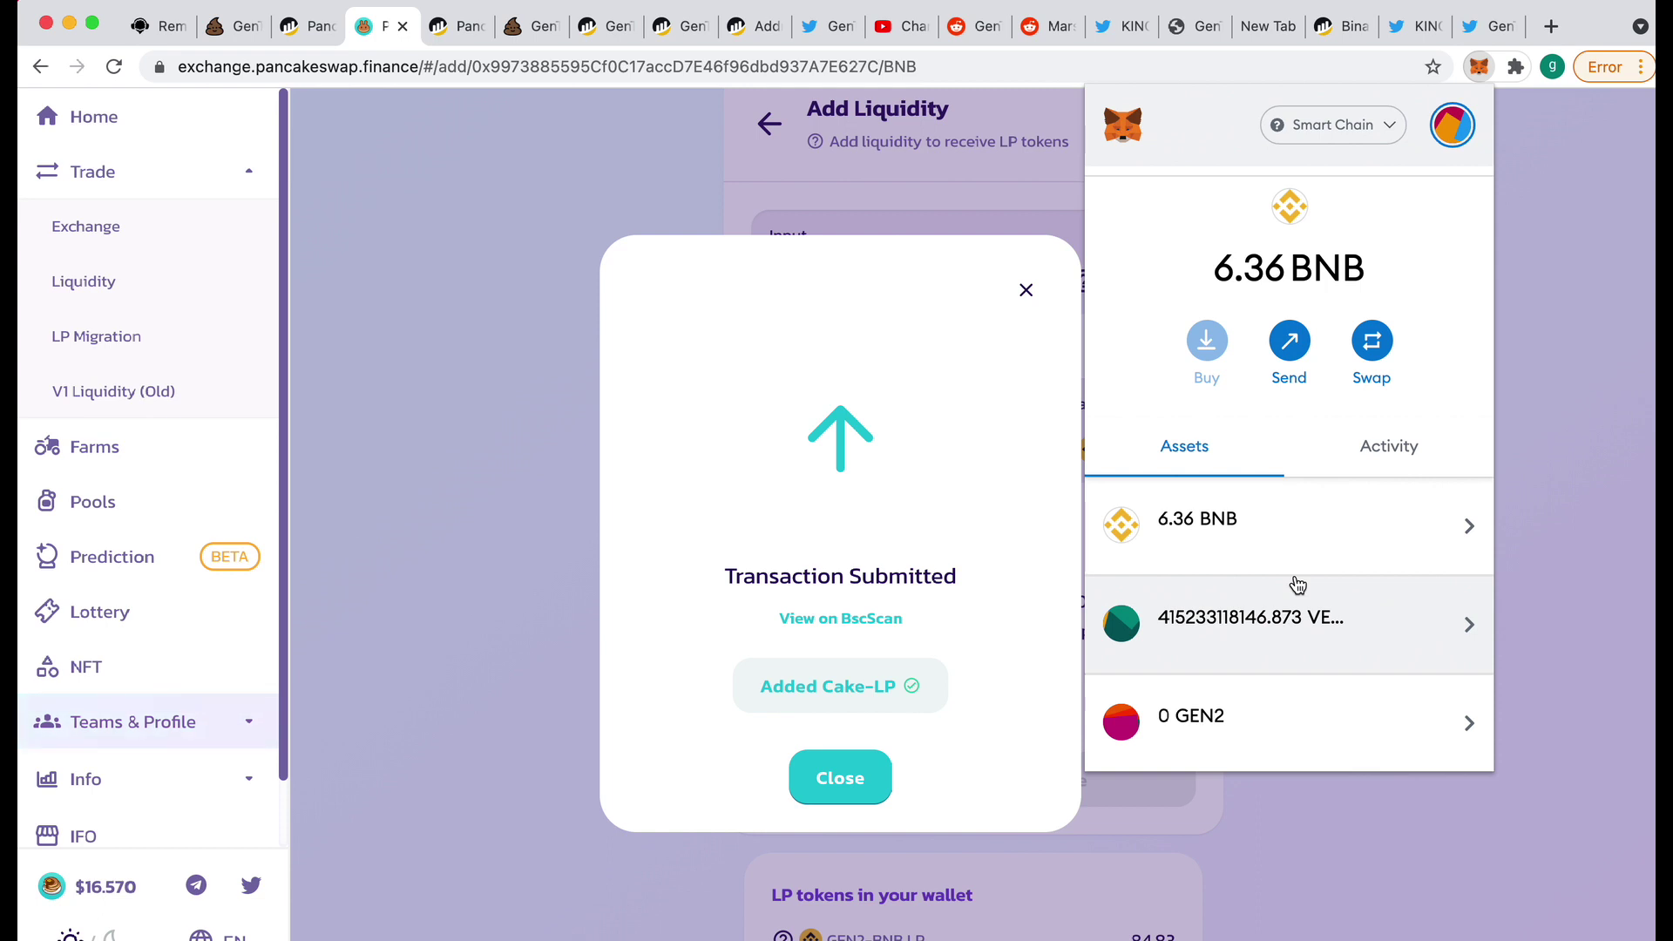
Step: Look through the MetaMask asset list down to the Cake-LP balance and return to the account summary
{"action": "scroll", "coordinate": [1298, 585], "scroll_direction": "down", "scroll_amount": 3}
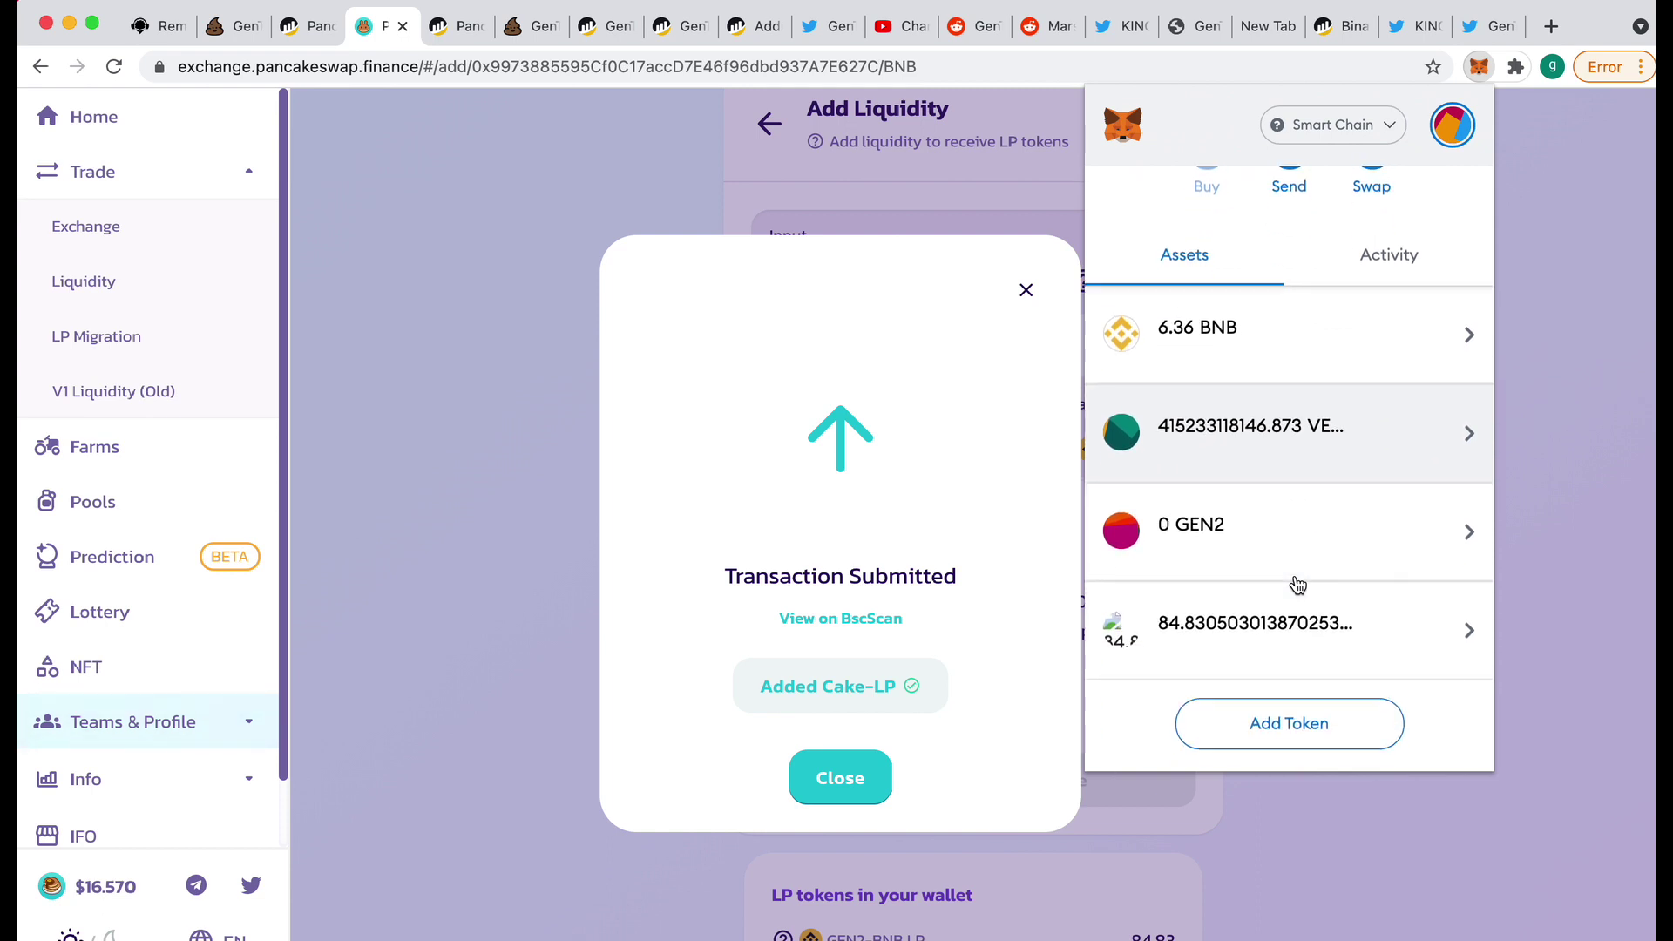
{"action": "scroll", "coordinate": [1297, 585], "scroll_direction": "up", "scroll_amount": 5}
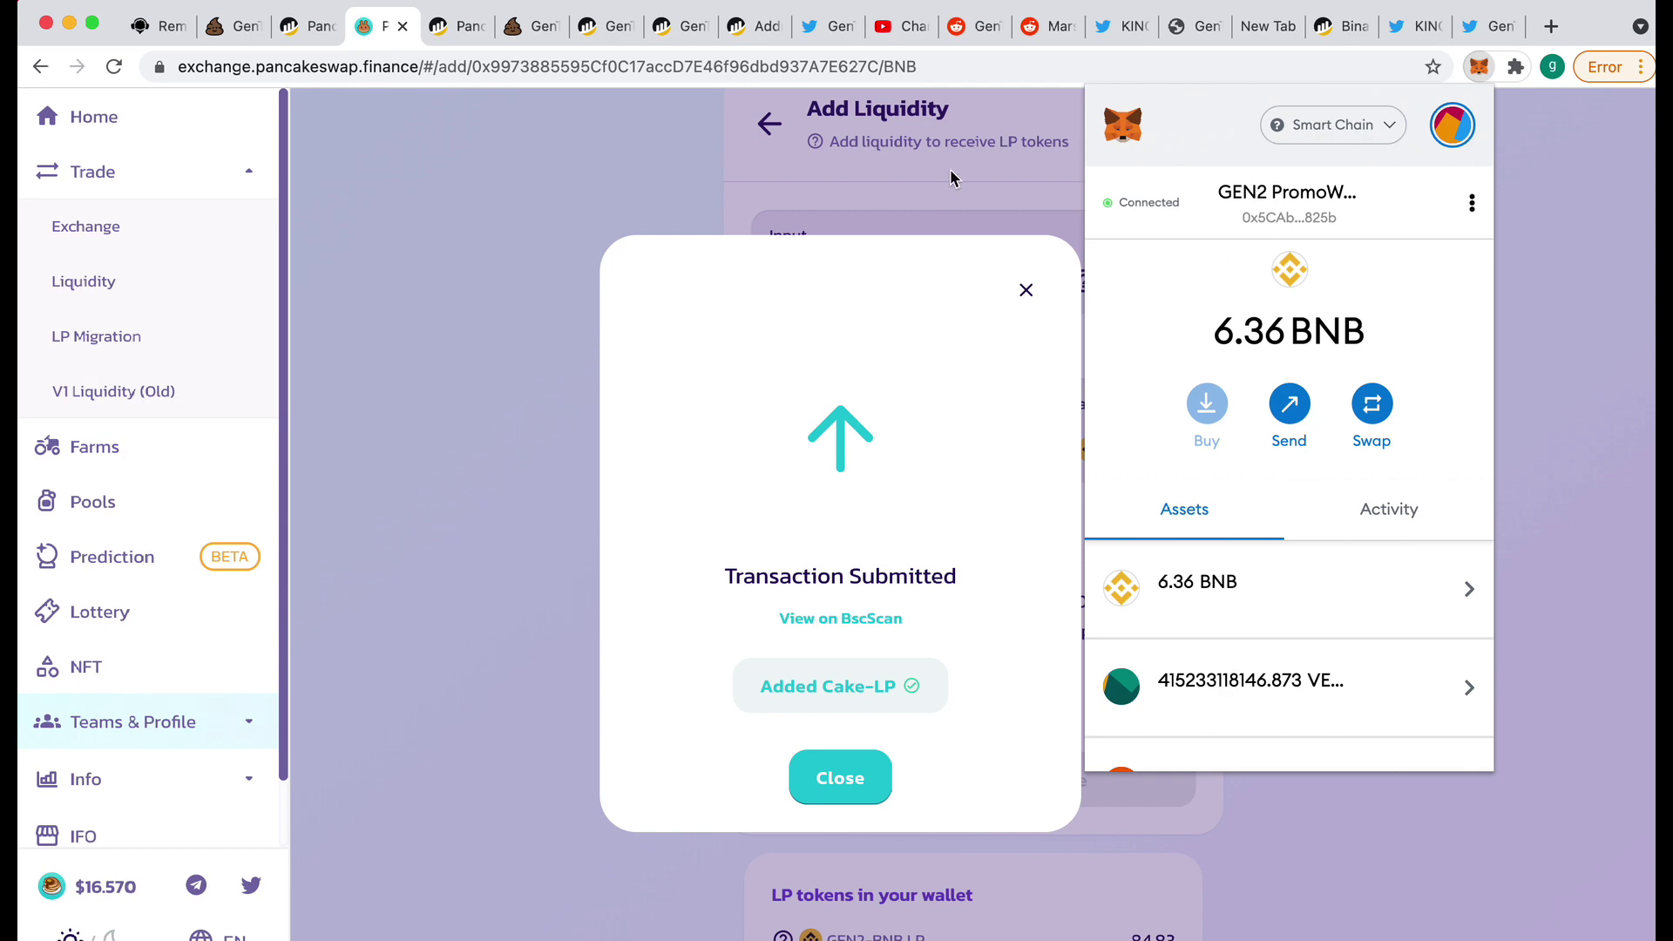
Step: Switch to Twitter, go to the KING CRYPTO HODL profile and open its GEM ALERT tweet about GEN2 by GenTokens
{"action": "left_click", "coordinate": [1125, 32]}
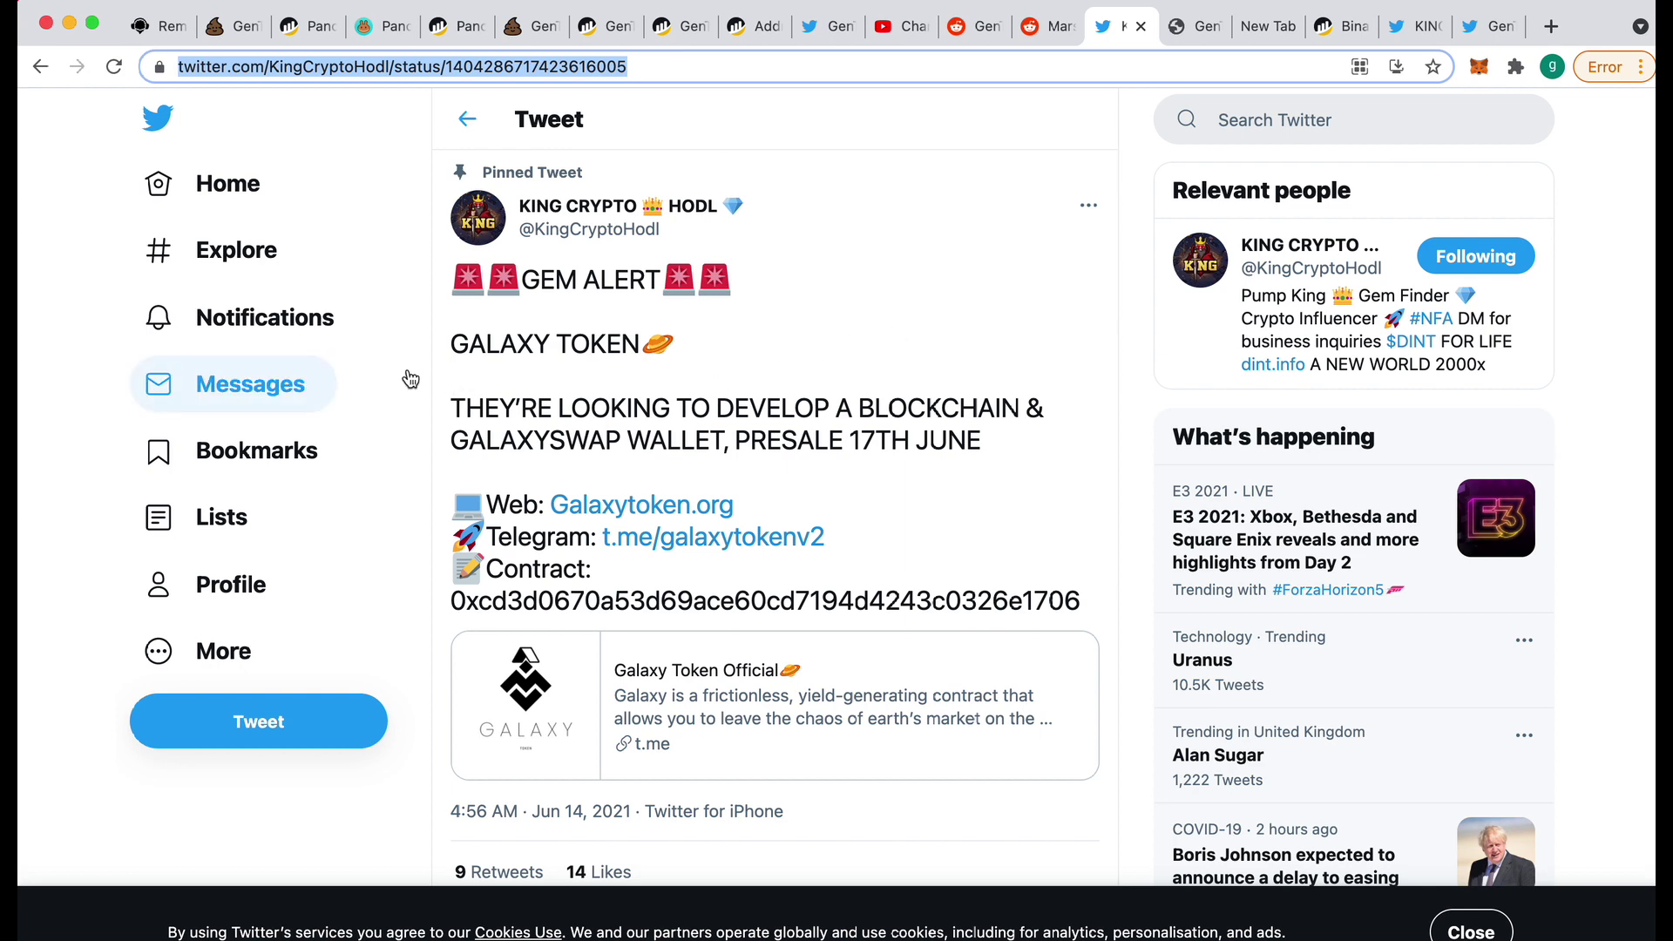
{"action": "left_click", "coordinate": [547, 213]}
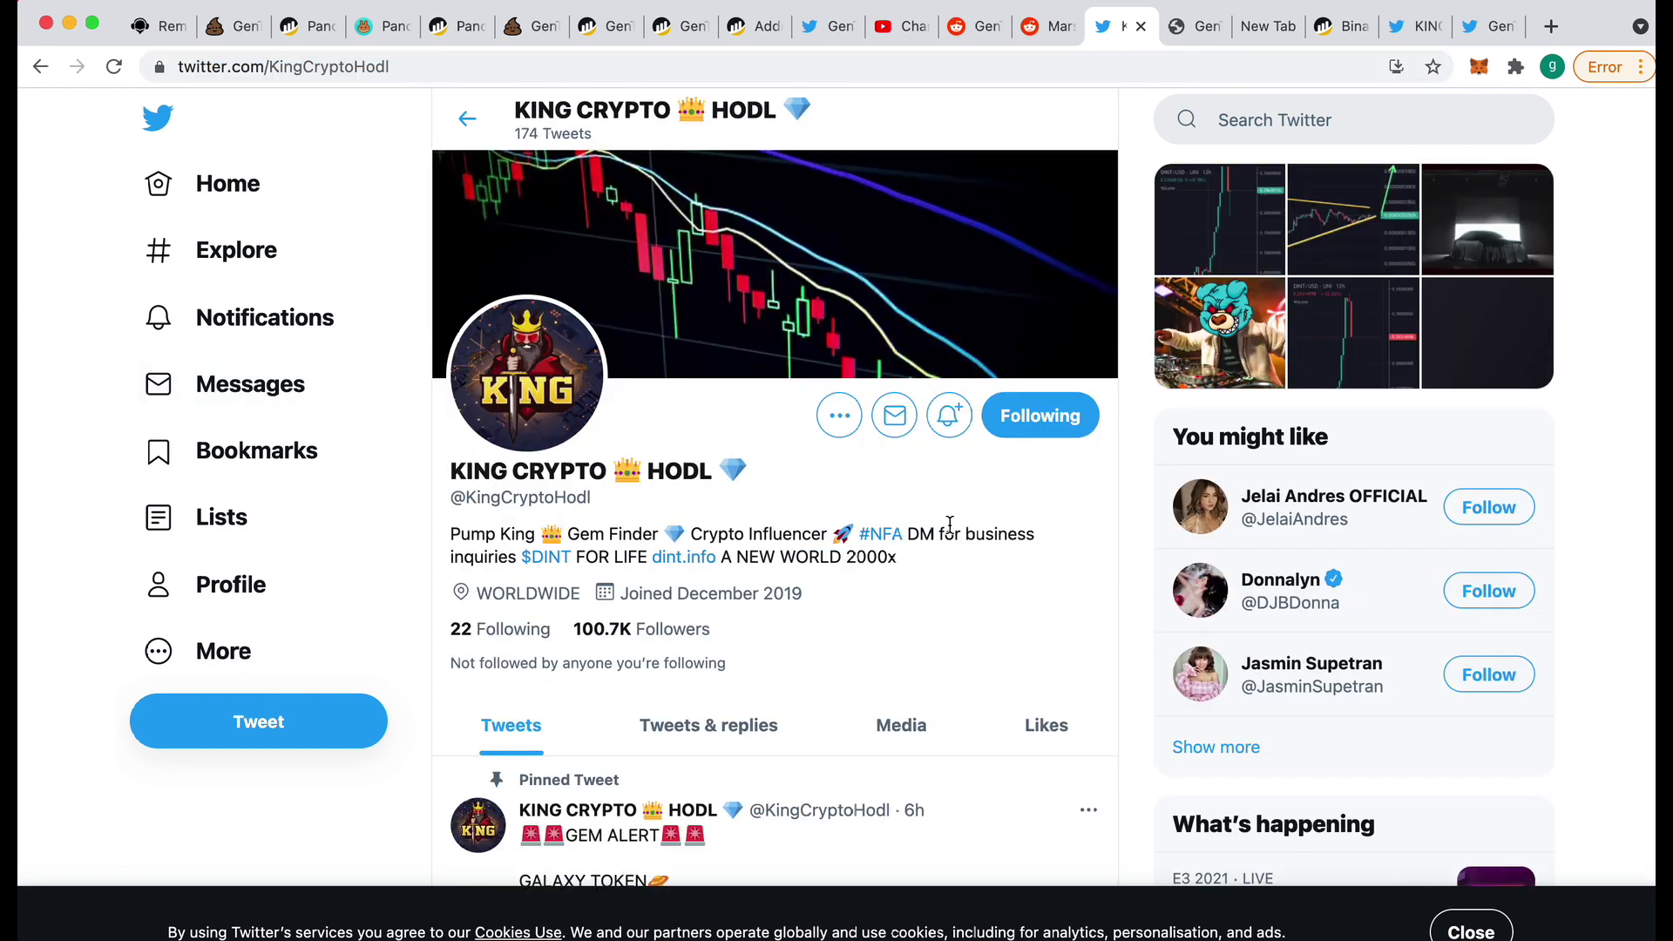
{"action": "scroll", "coordinate": [949, 525], "scroll_direction": "down", "scroll_amount": 7}
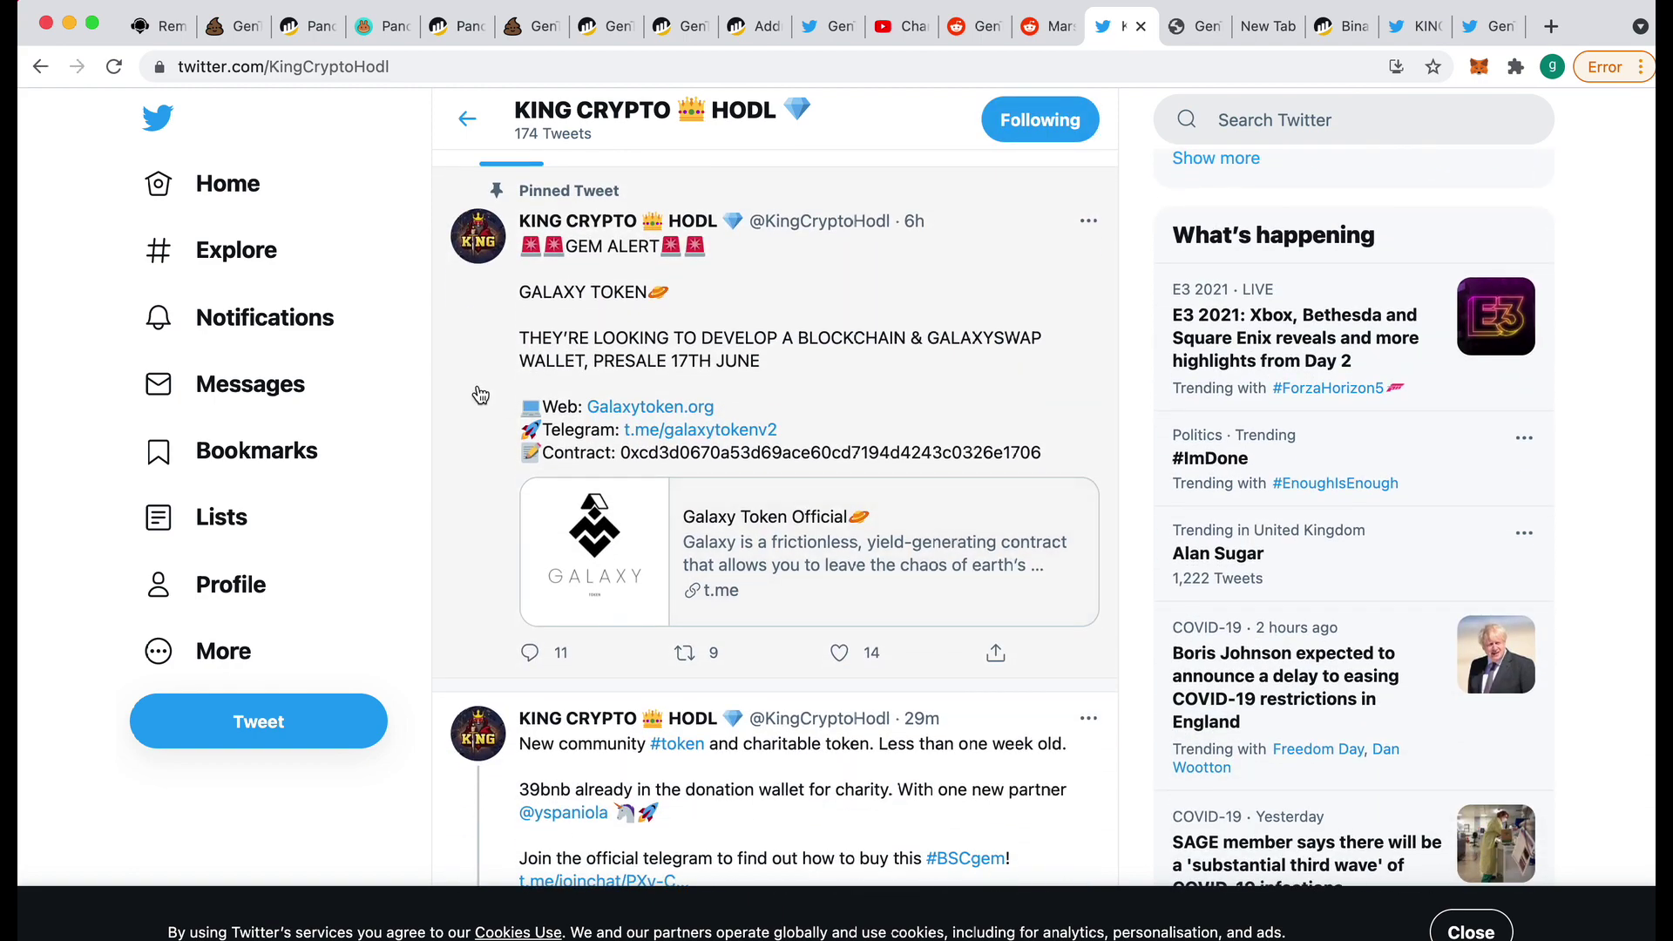
{"action": "scroll", "coordinate": [479, 392], "scroll_direction": "down", "scroll_amount": 10}
{"action": "scroll", "coordinate": [793, 544], "scroll_direction": "down", "scroll_amount": 8}
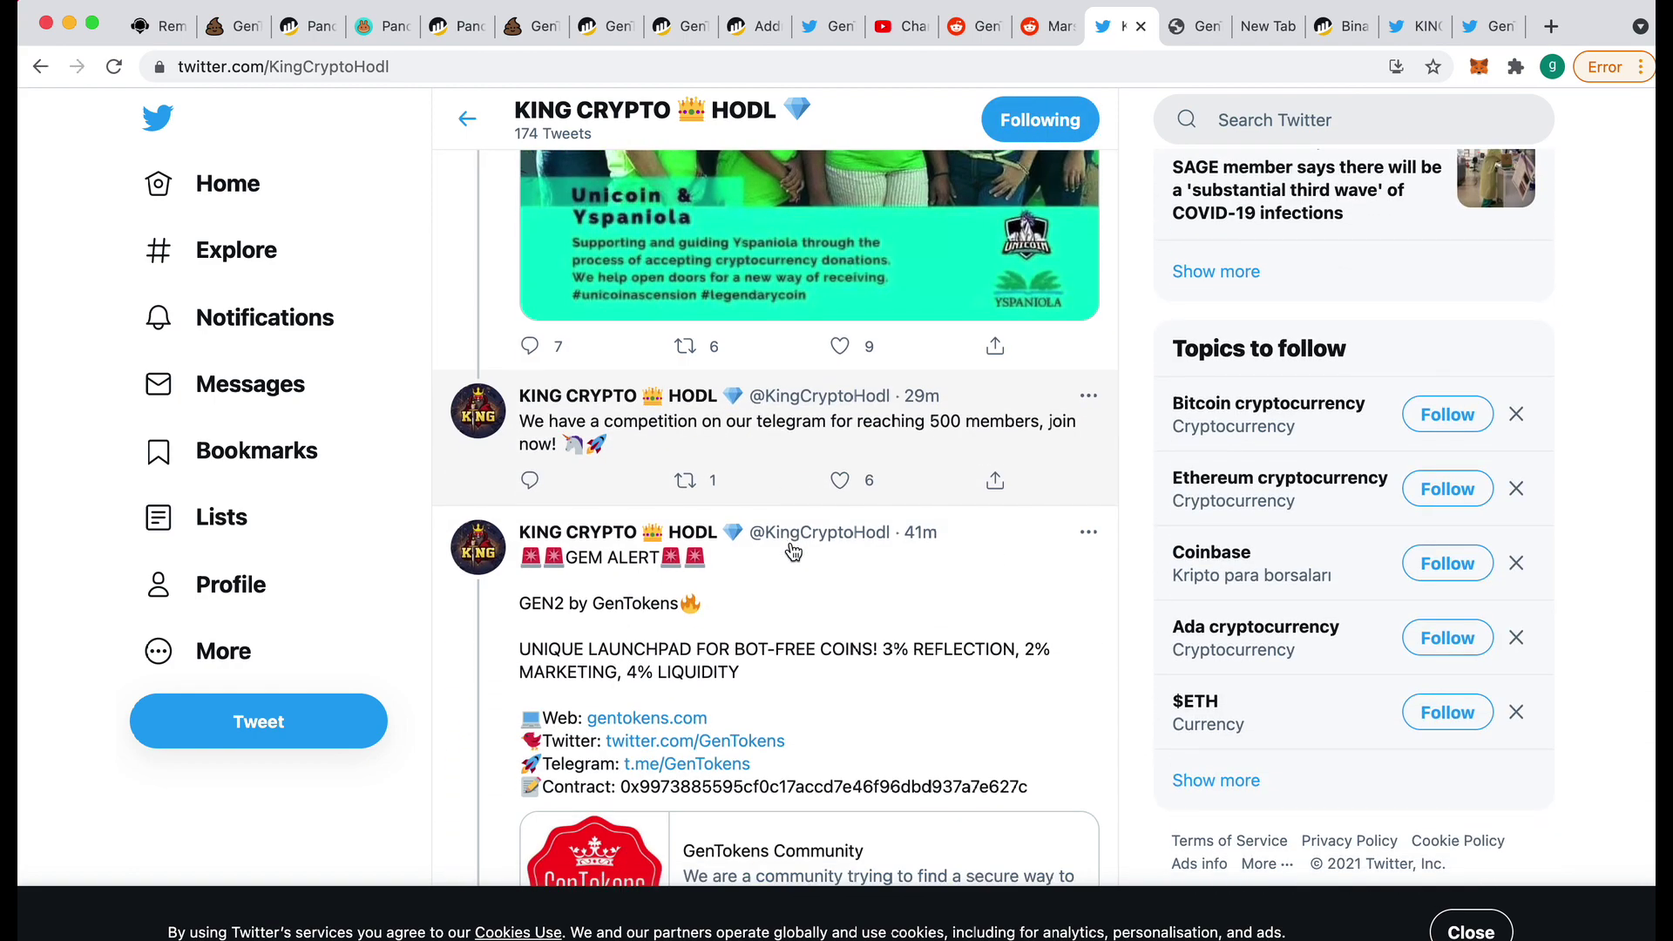
{"action": "scroll", "coordinate": [793, 542], "scroll_direction": "up", "scroll_amount": 4}
{"action": "left_click", "coordinate": [790, 366]}
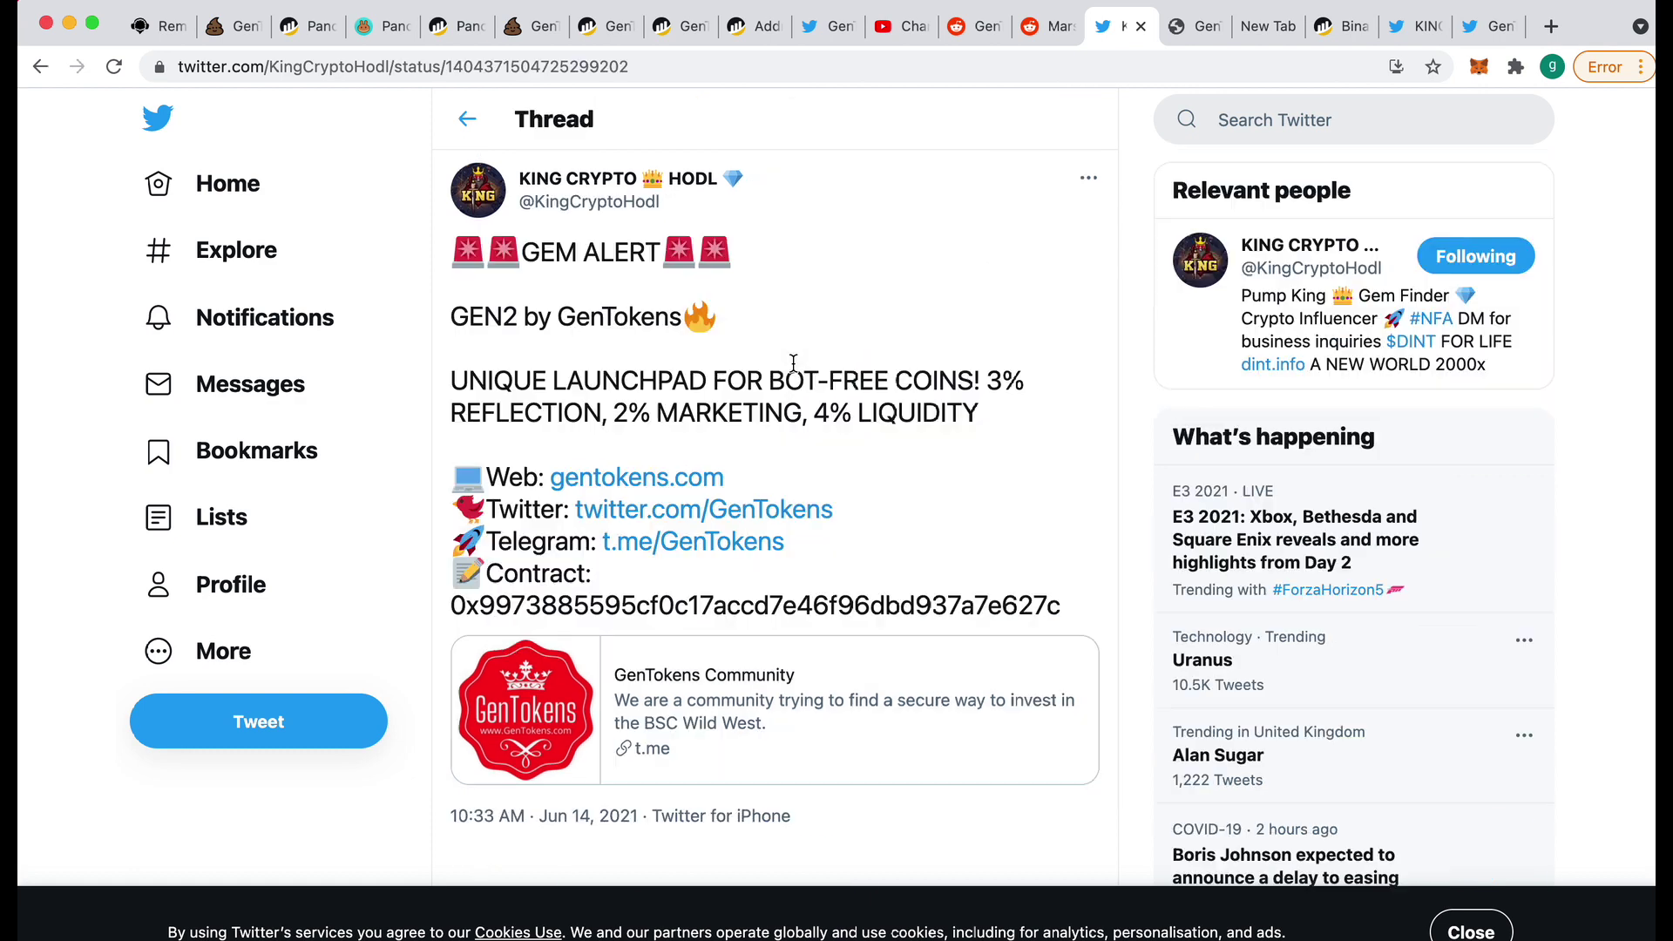
Step: Read through the replies below the GEN2 by GenTokens tweet, then return to the original post
{"action": "scroll", "coordinate": [1136, 444], "scroll_direction": "down", "scroll_amount": 7}
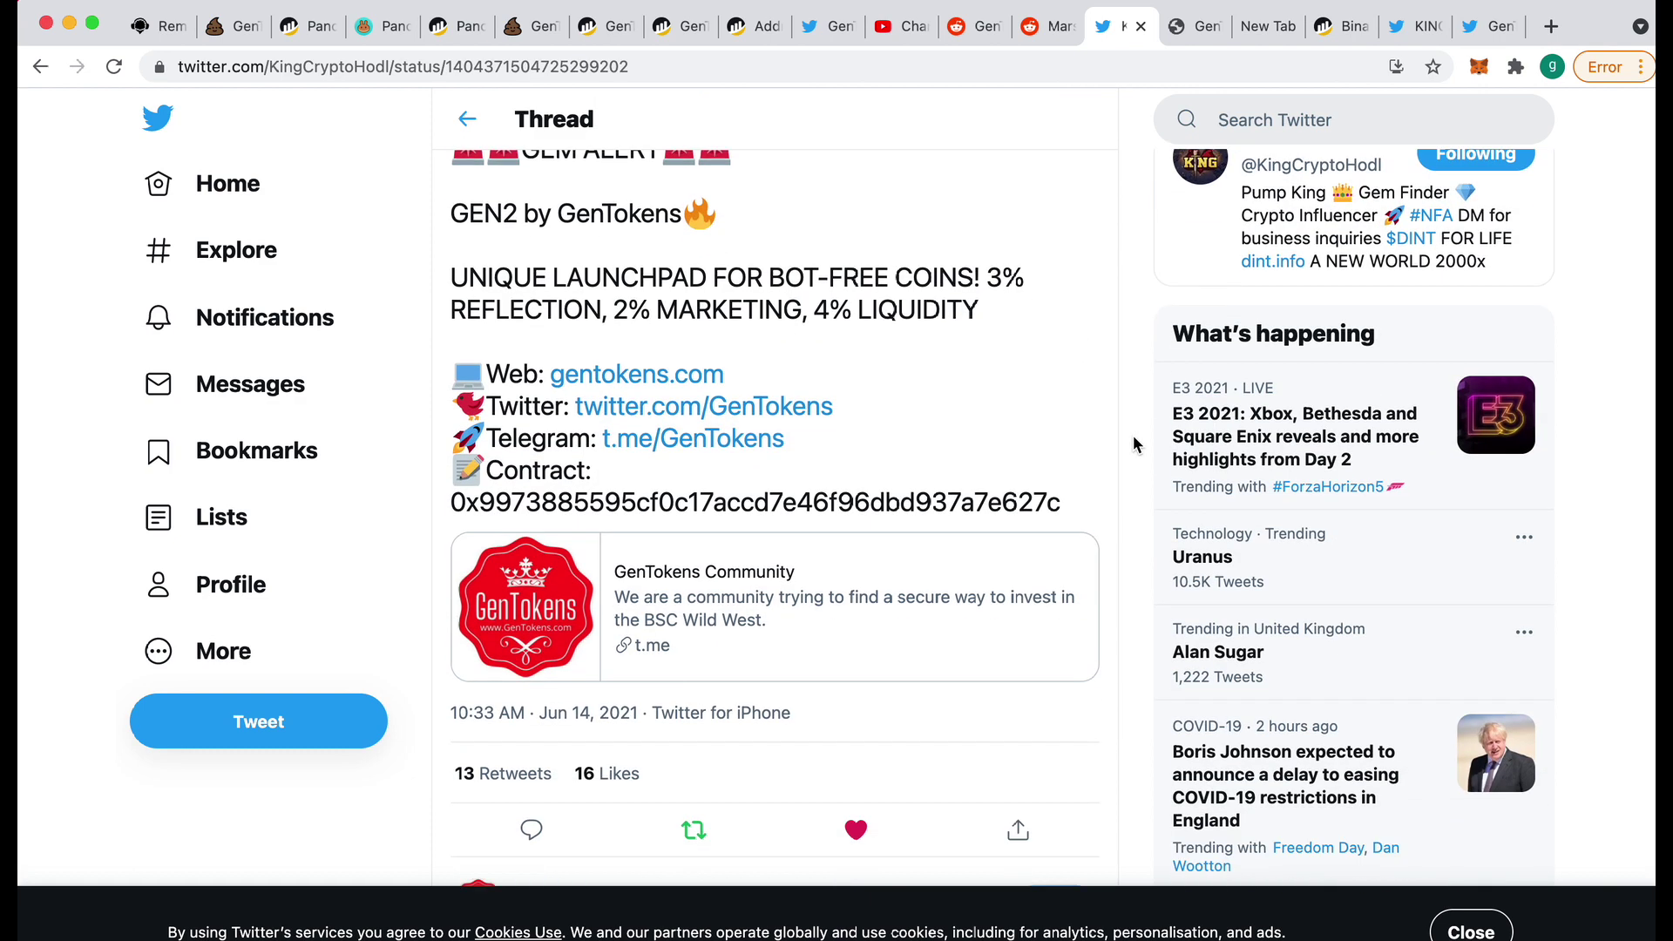
{"action": "scroll", "coordinate": [1134, 444], "scroll_direction": "down", "scroll_amount": 10}
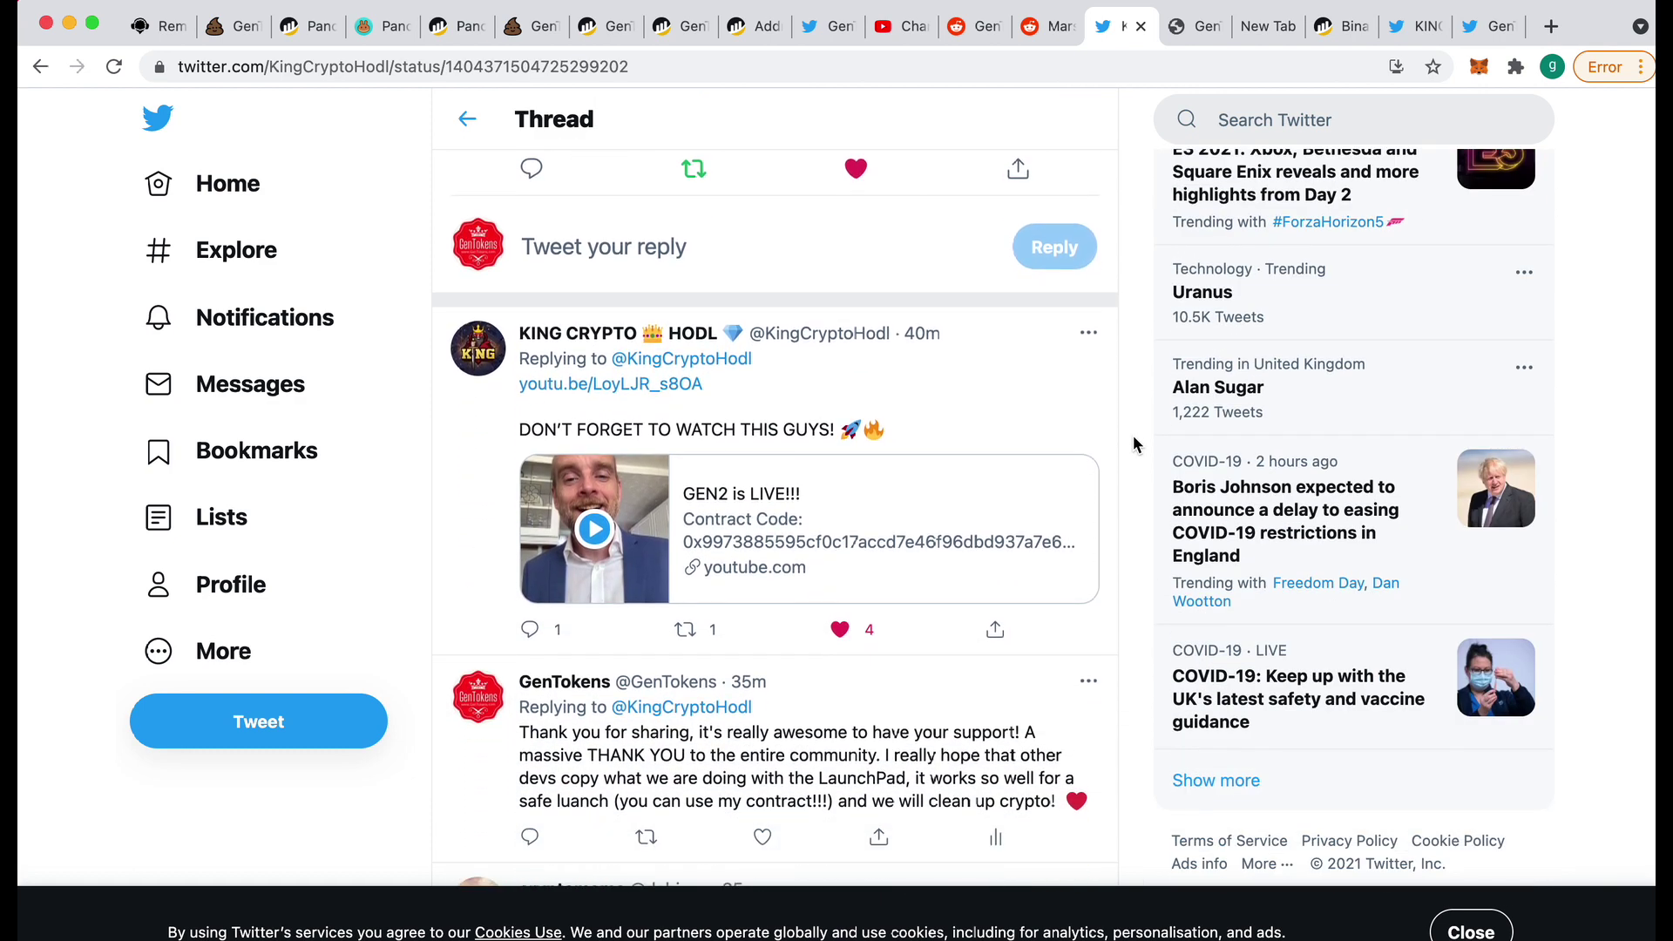
{"action": "scroll", "coordinate": [1134, 443], "scroll_direction": "down", "scroll_amount": 6}
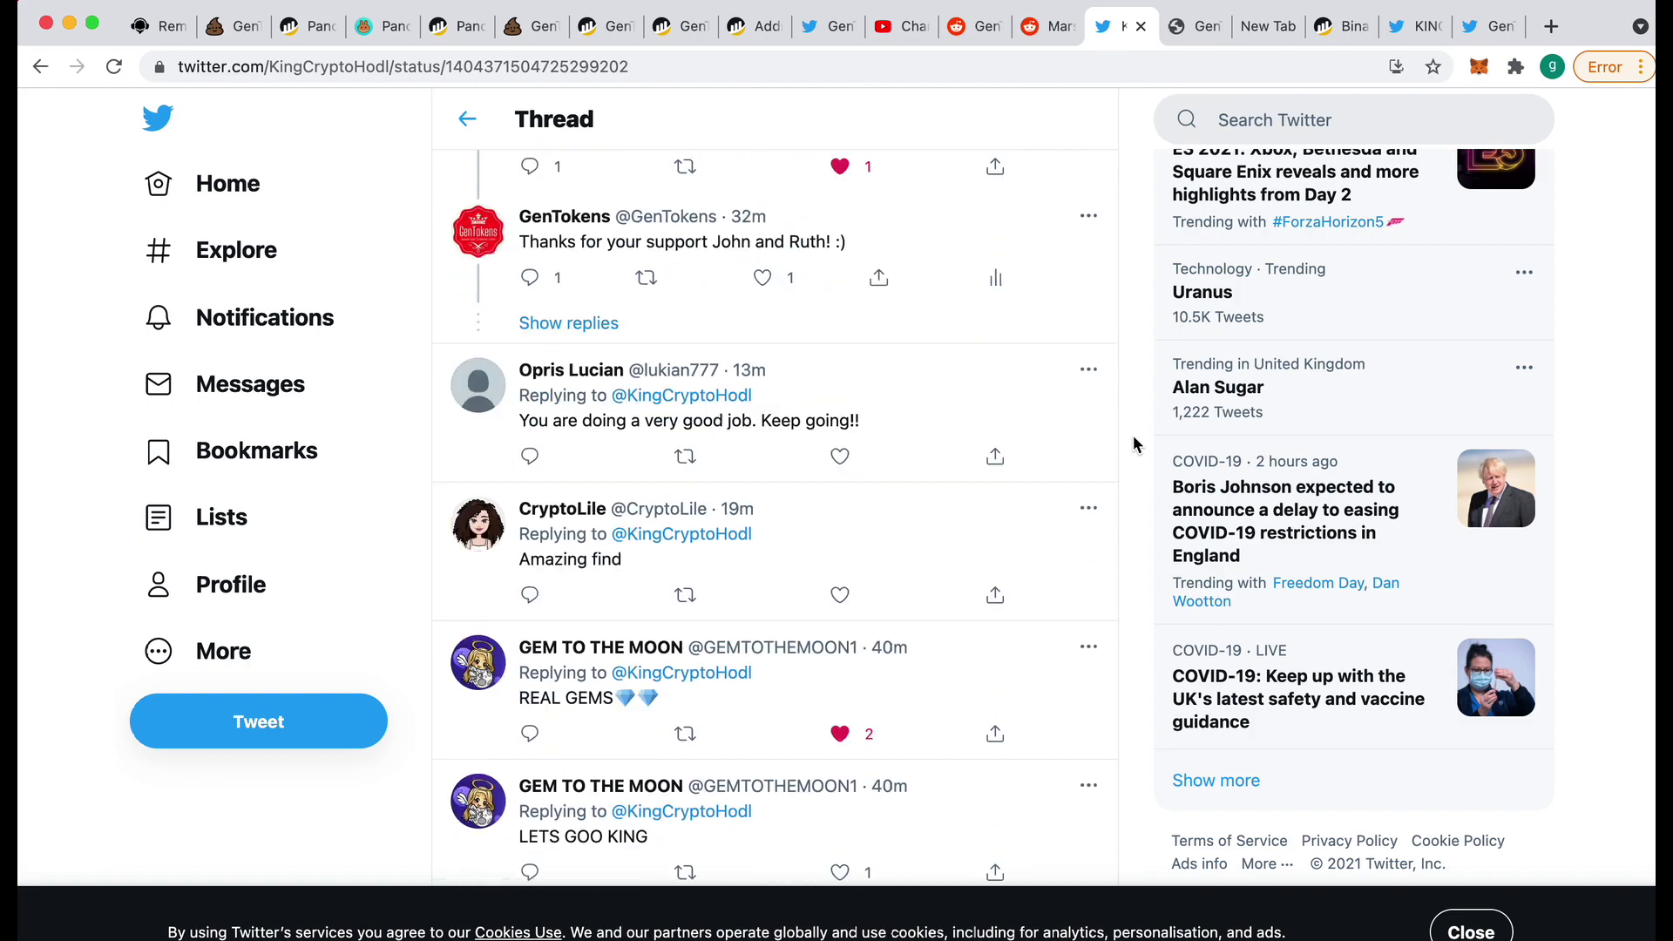
{"action": "scroll", "coordinate": [1134, 443], "scroll_direction": "down", "scroll_amount": 4}
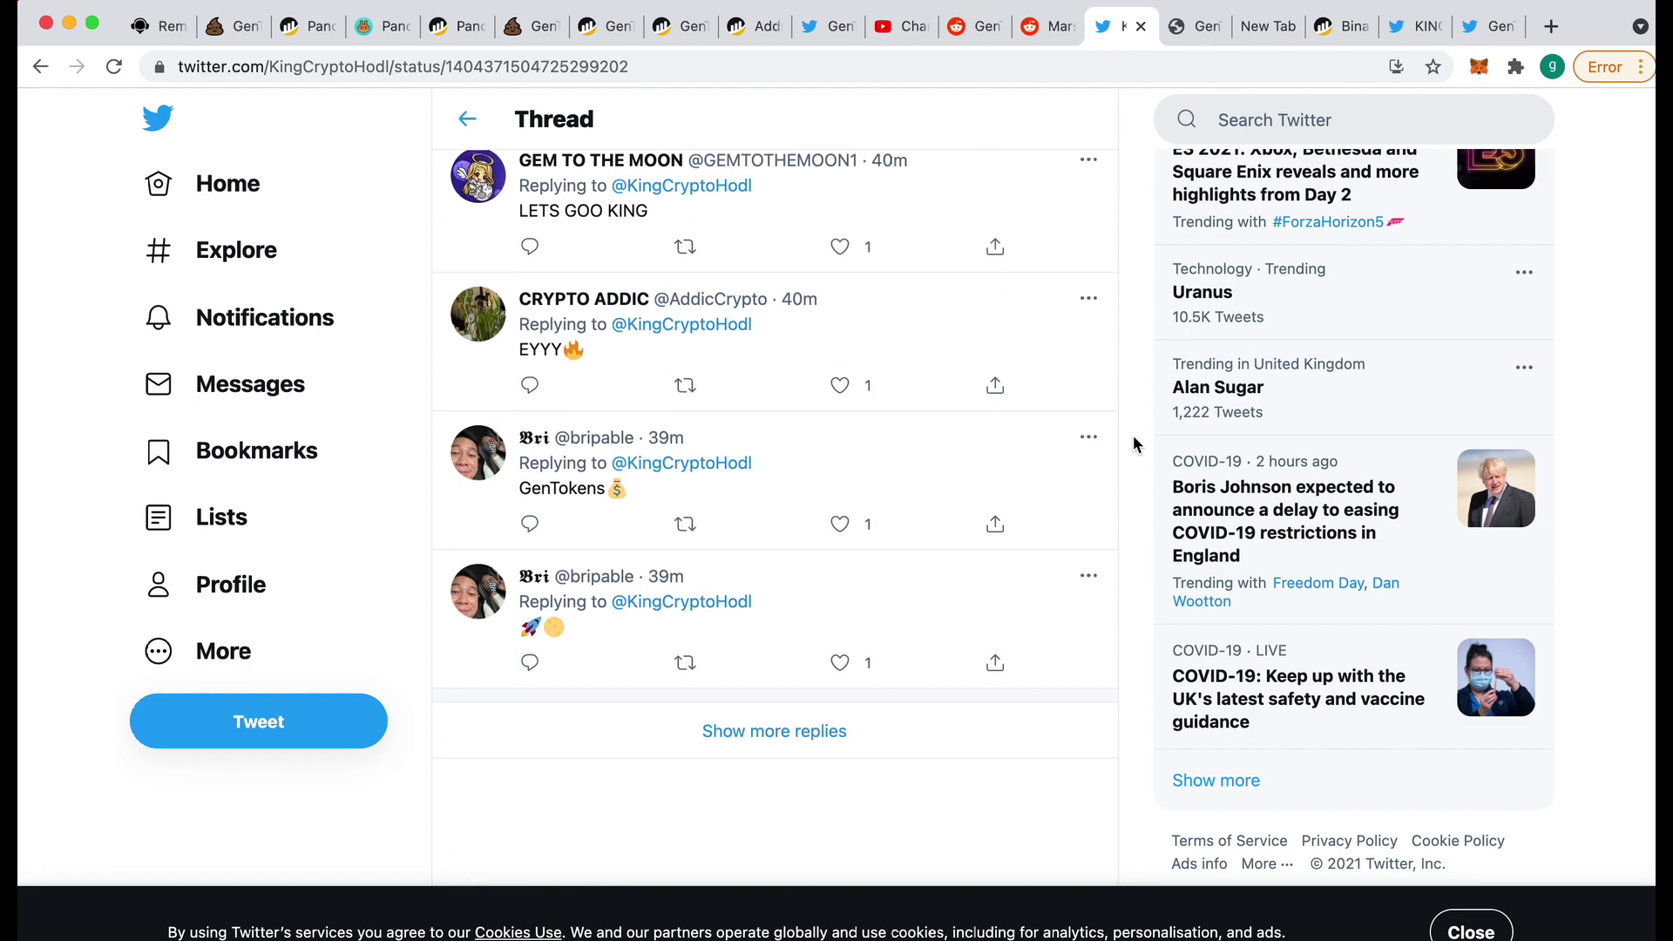
{"action": "scroll", "coordinate": [1134, 444], "scroll_direction": "up", "scroll_amount": 15}
{"action": "scroll", "coordinate": [1134, 444], "scroll_direction": "up", "scroll_amount": 3}
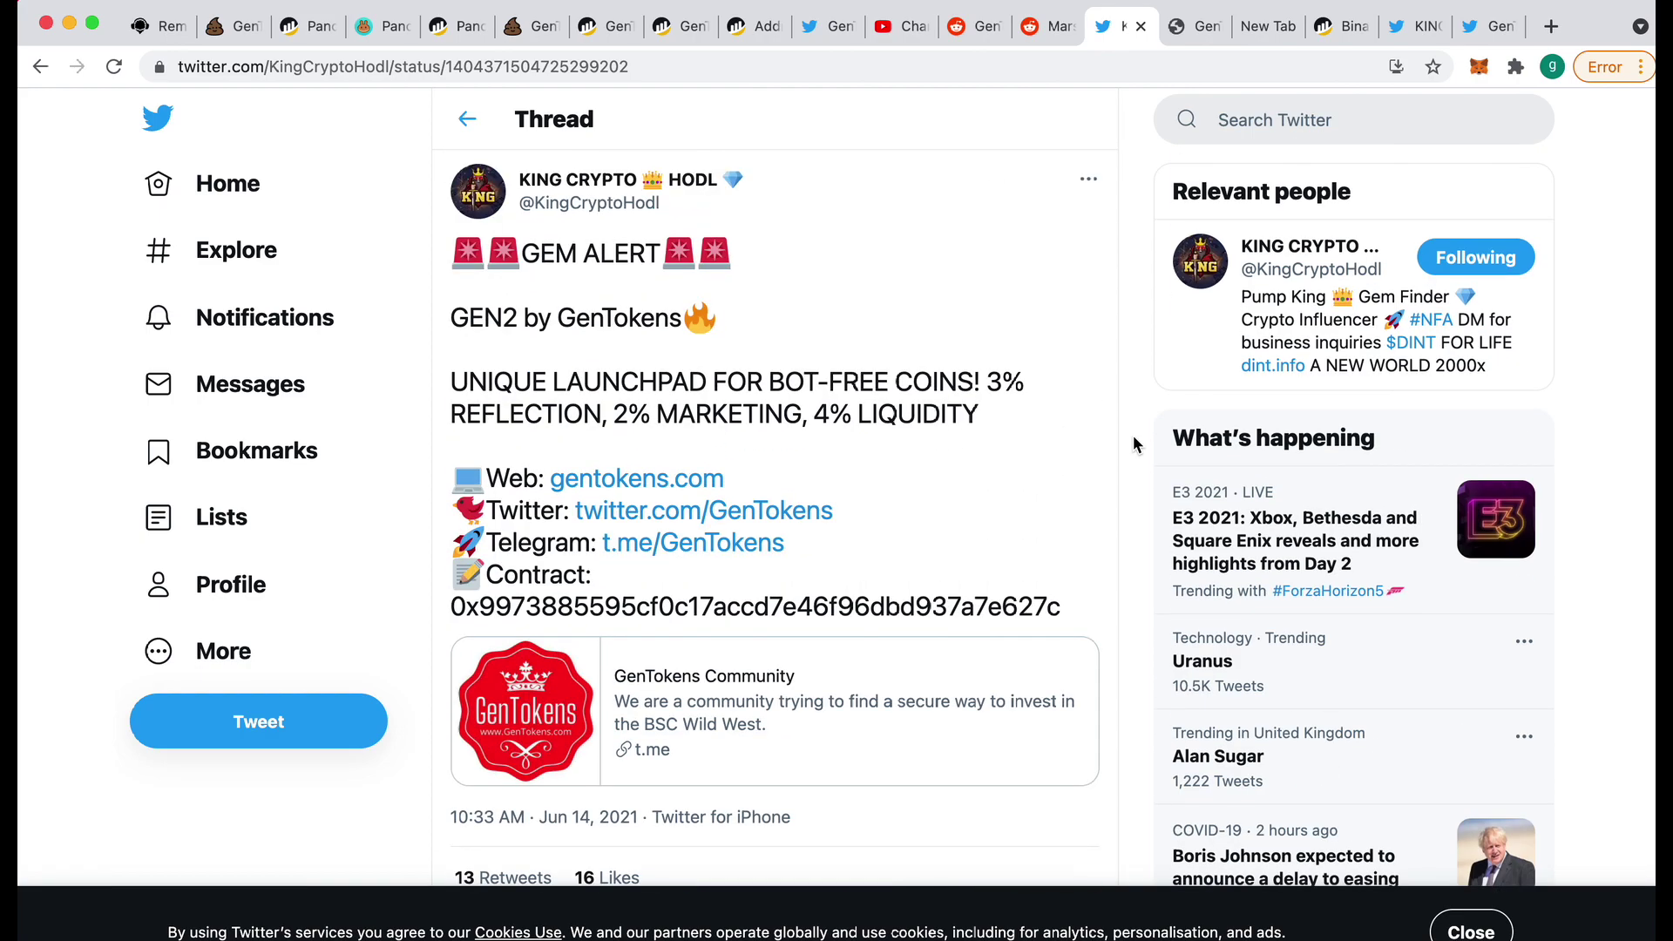